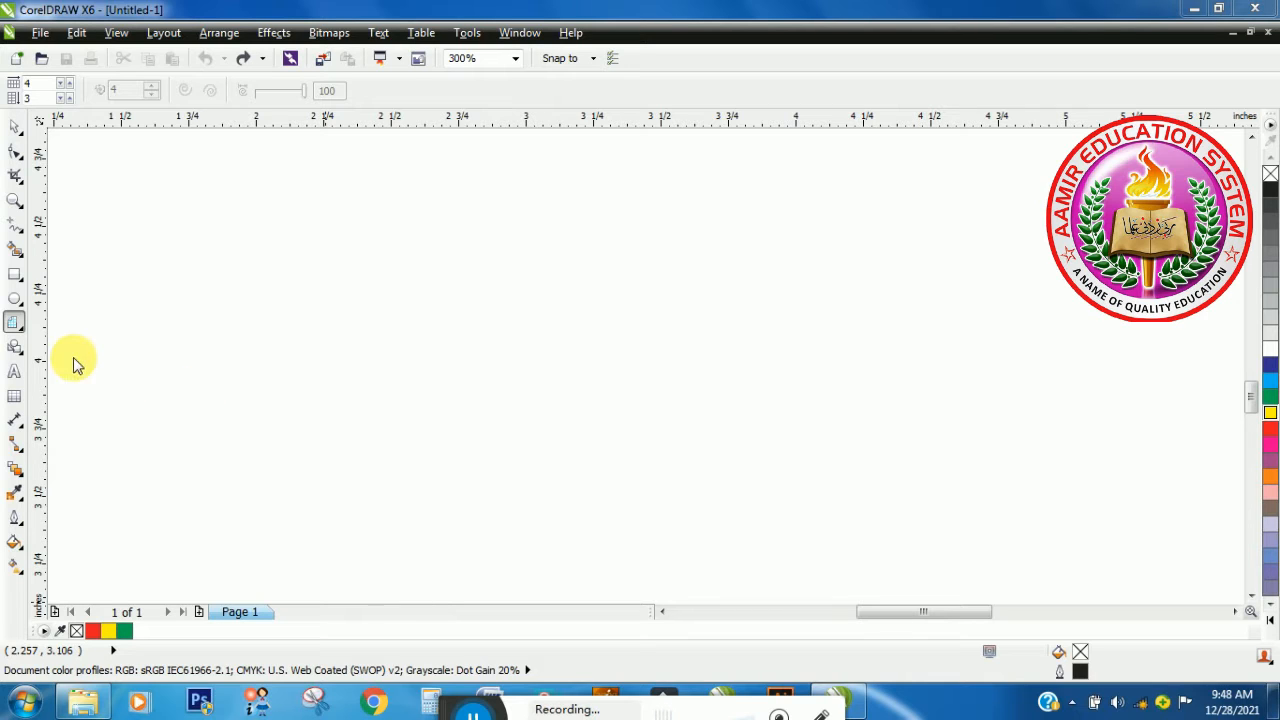
- Draw a graph paper grid with 4 columns and 3 rows in the middle of the page
click(22, 330)
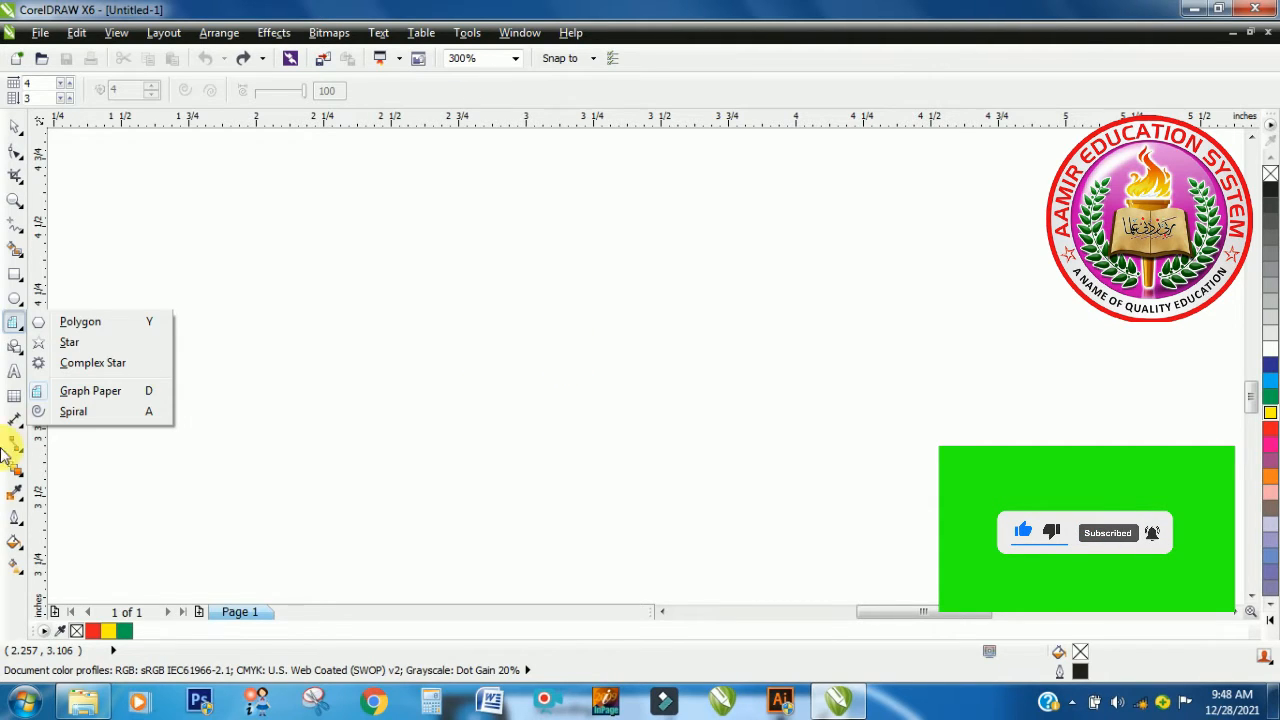
mouse_move(22, 342)
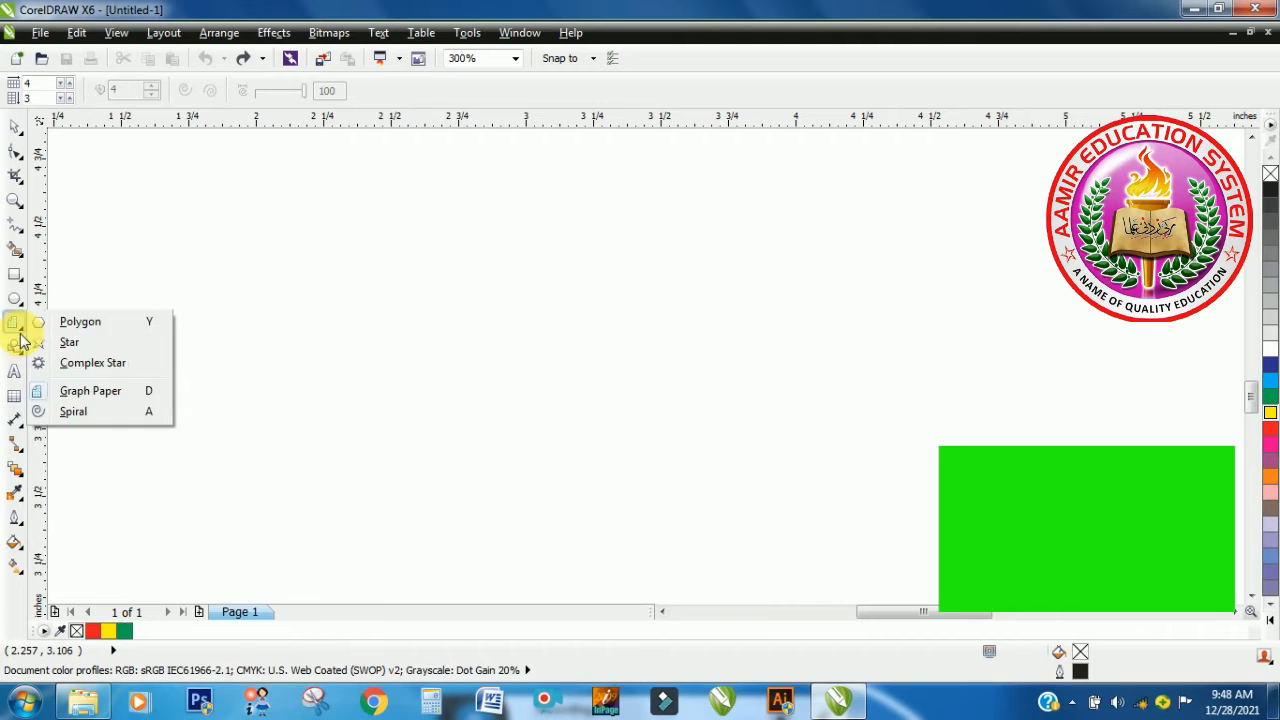
click(90, 390)
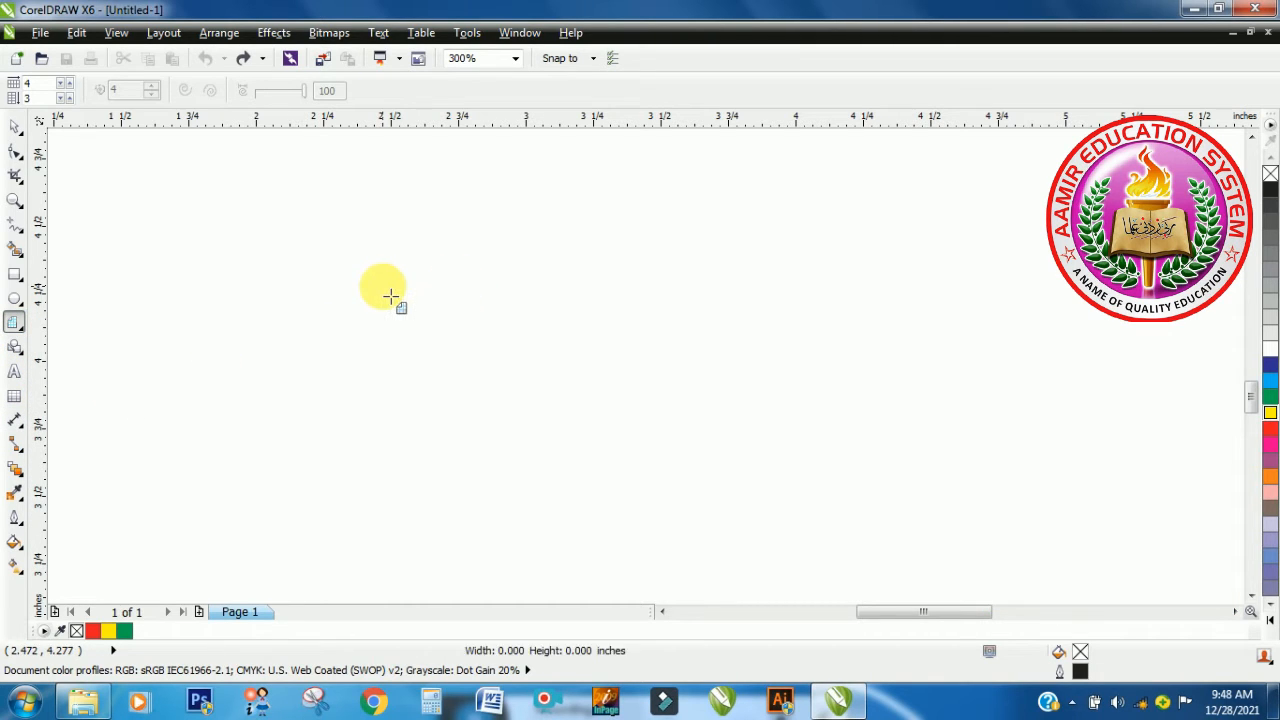
drag(390, 296, 731, 495)
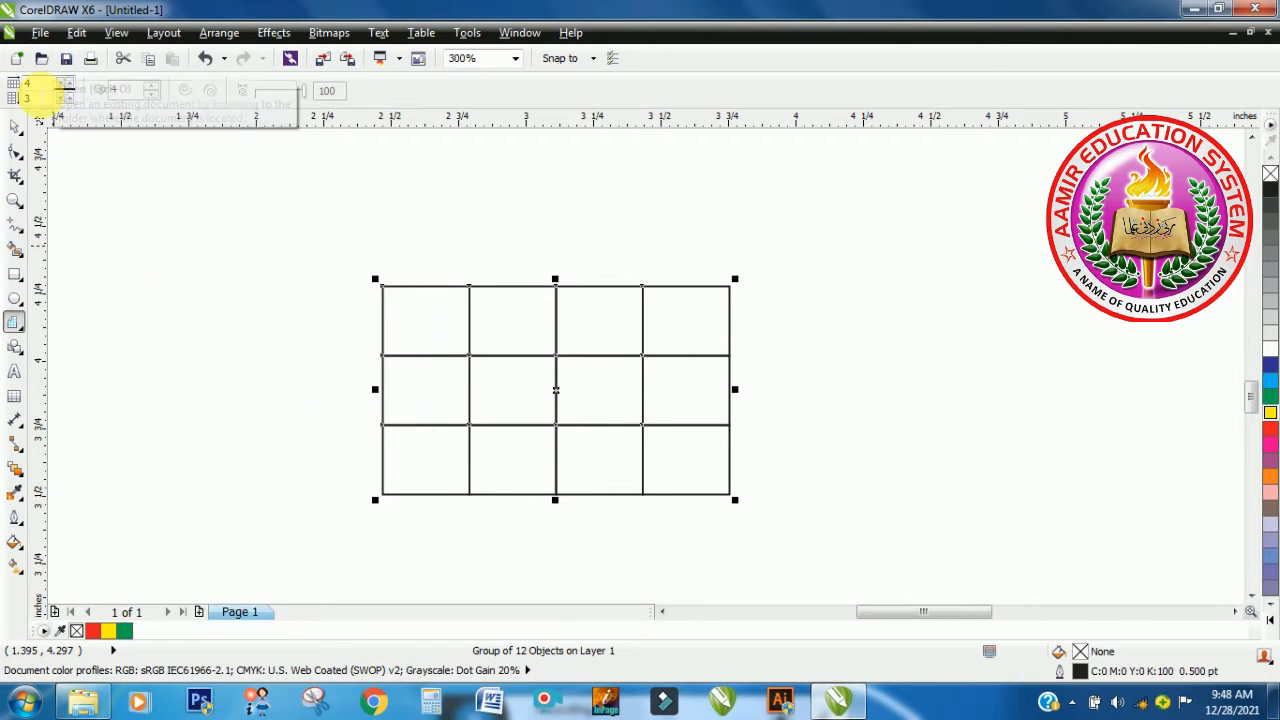
- Draw a second graph paper grid with 6 columns and 3 rows beside the first one
click(37, 85)
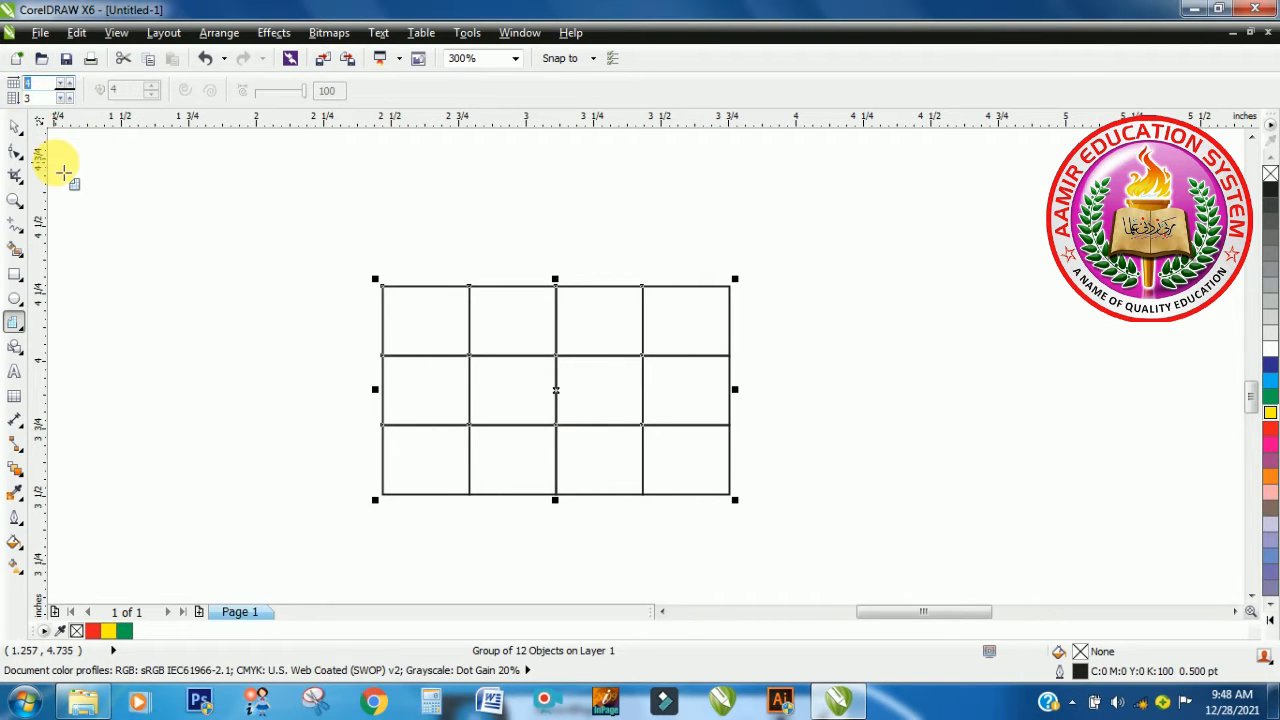
text(6)
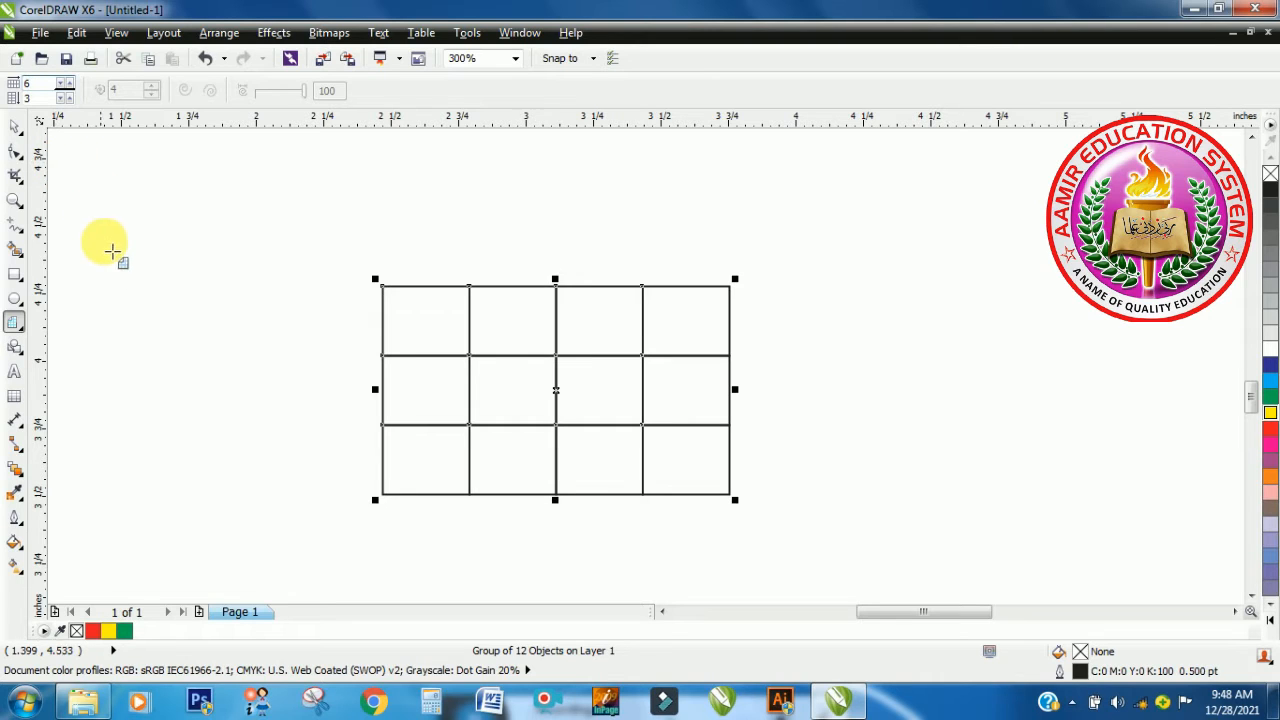
drag(114, 261, 318, 450)
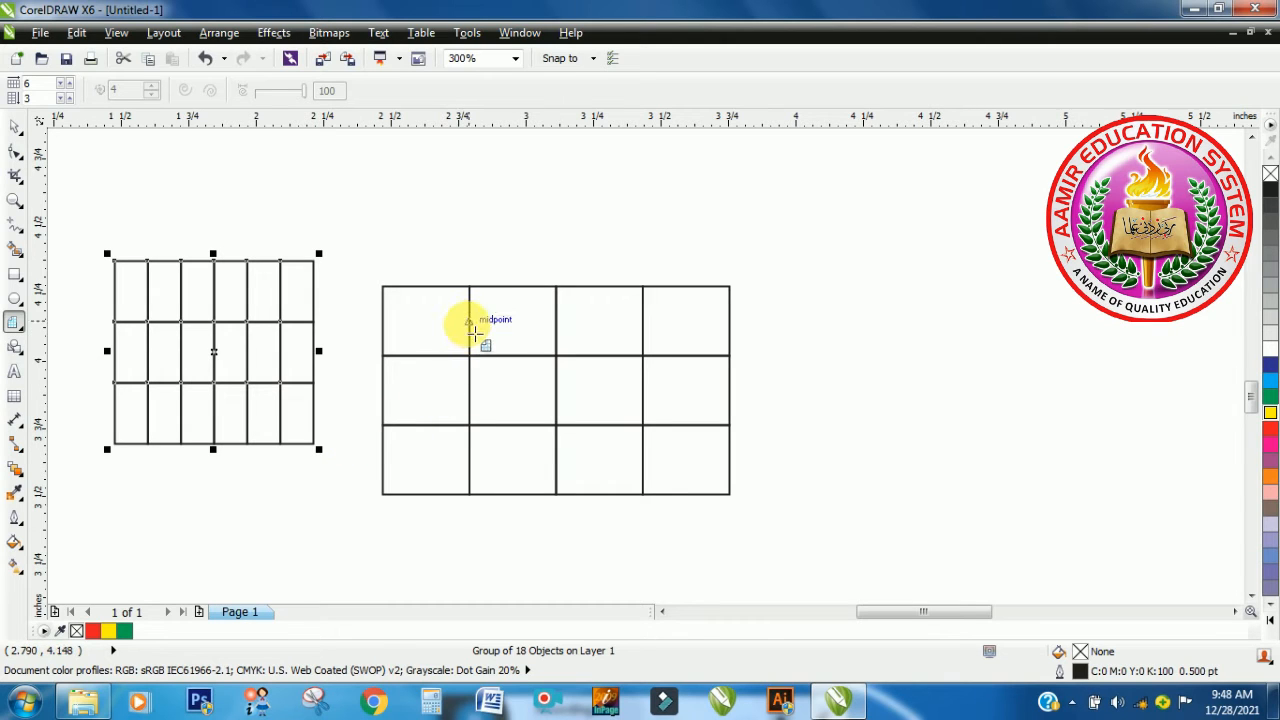
- Set the graph paper to 2 columns and 15 rows and draw a third grid on the other side of the 4-by-3 grid
drag(472, 331, 465, 325)
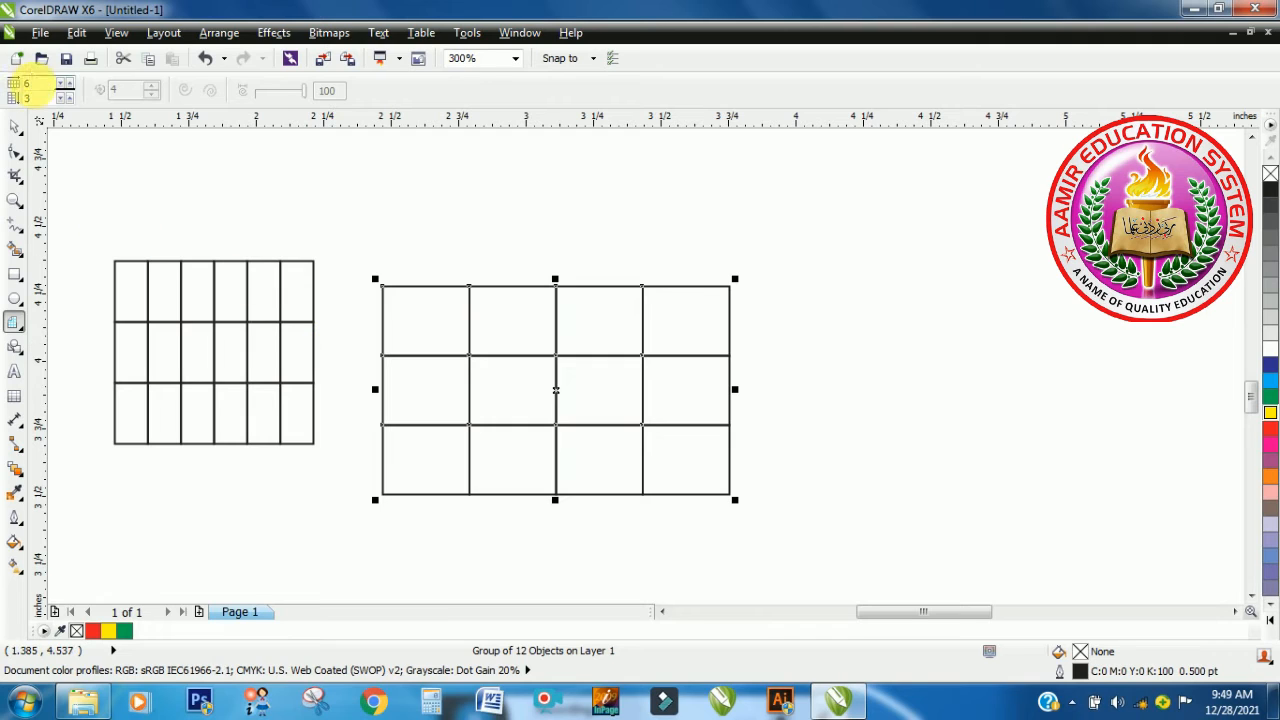
drag(40, 85, 12, 99)
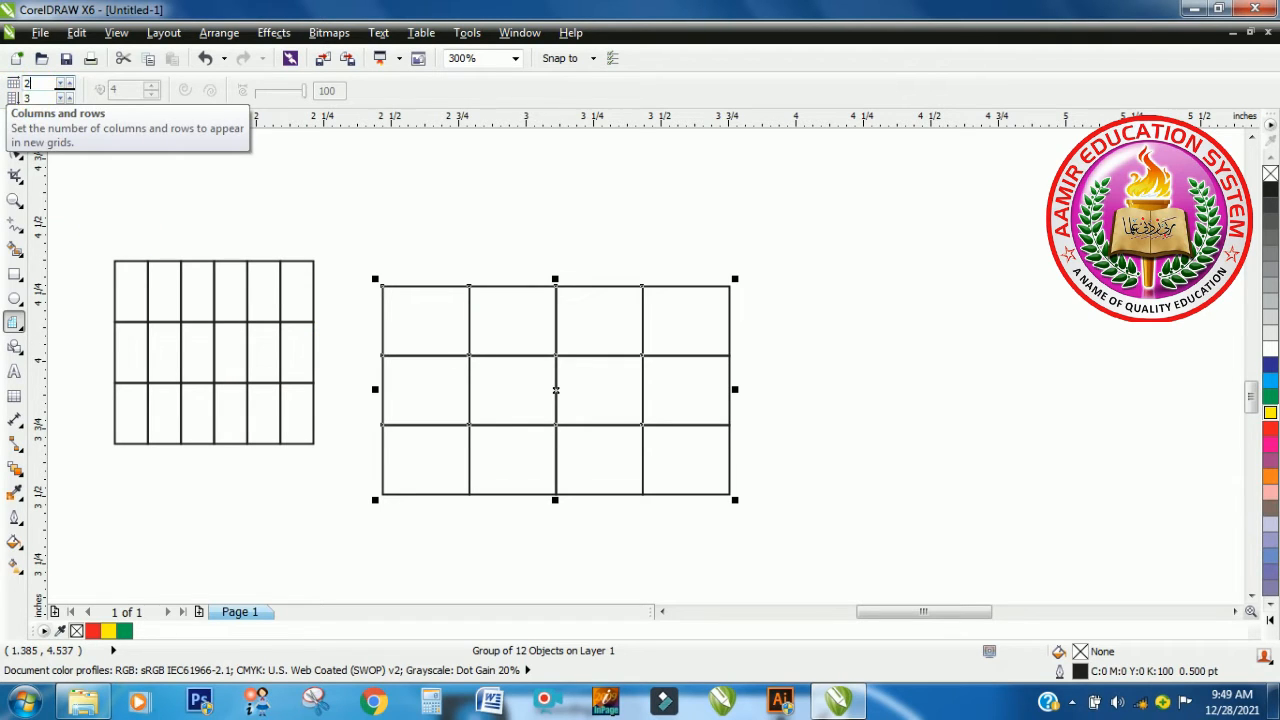
text(2)
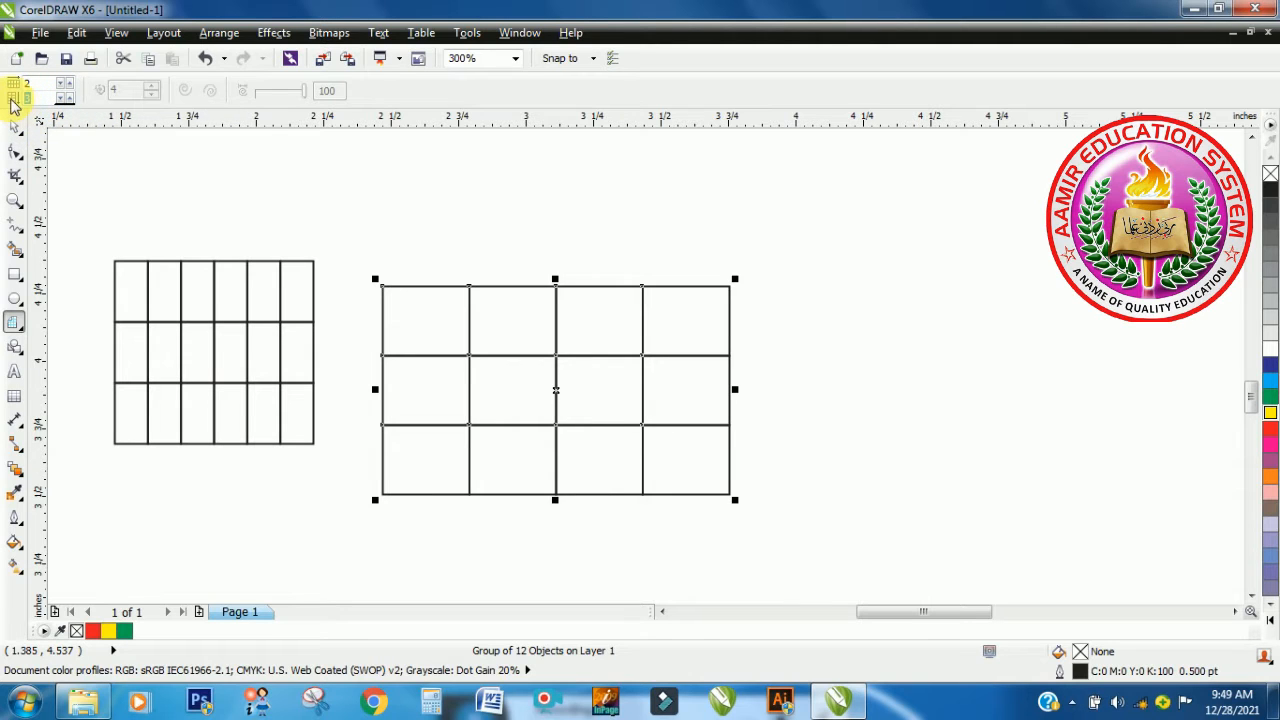
text(15)
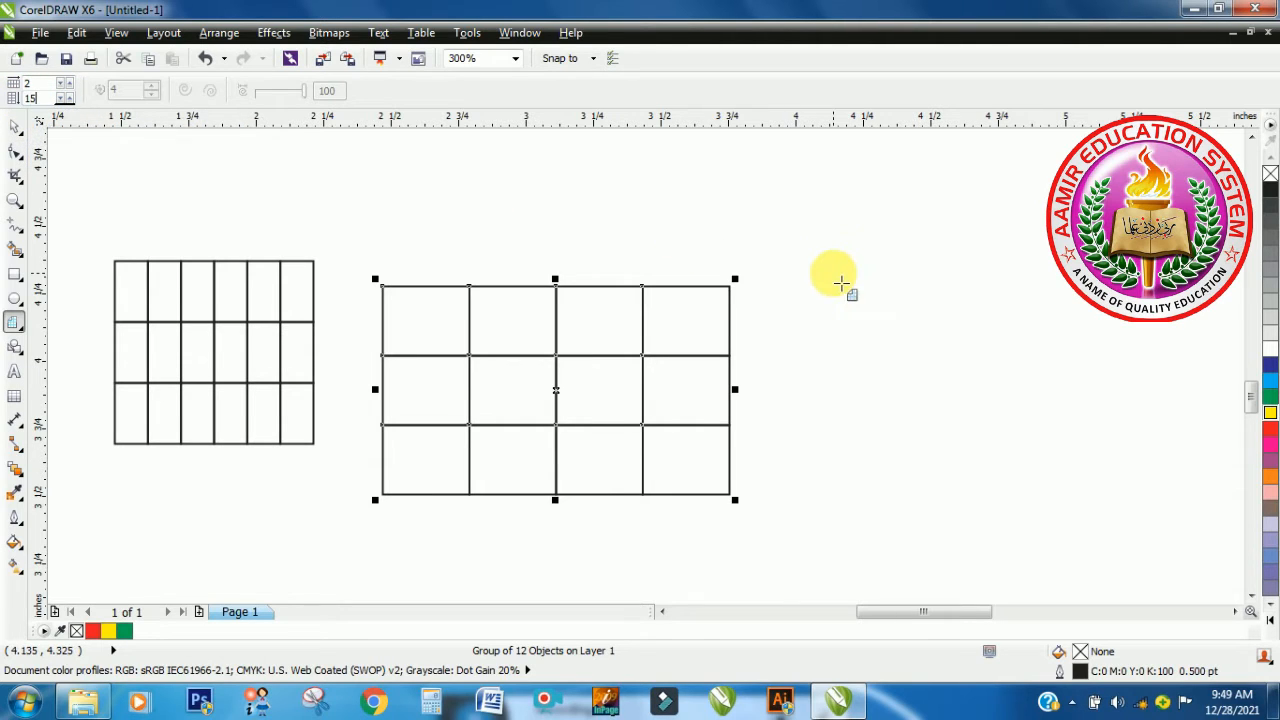
drag(833, 273, 1053, 511)
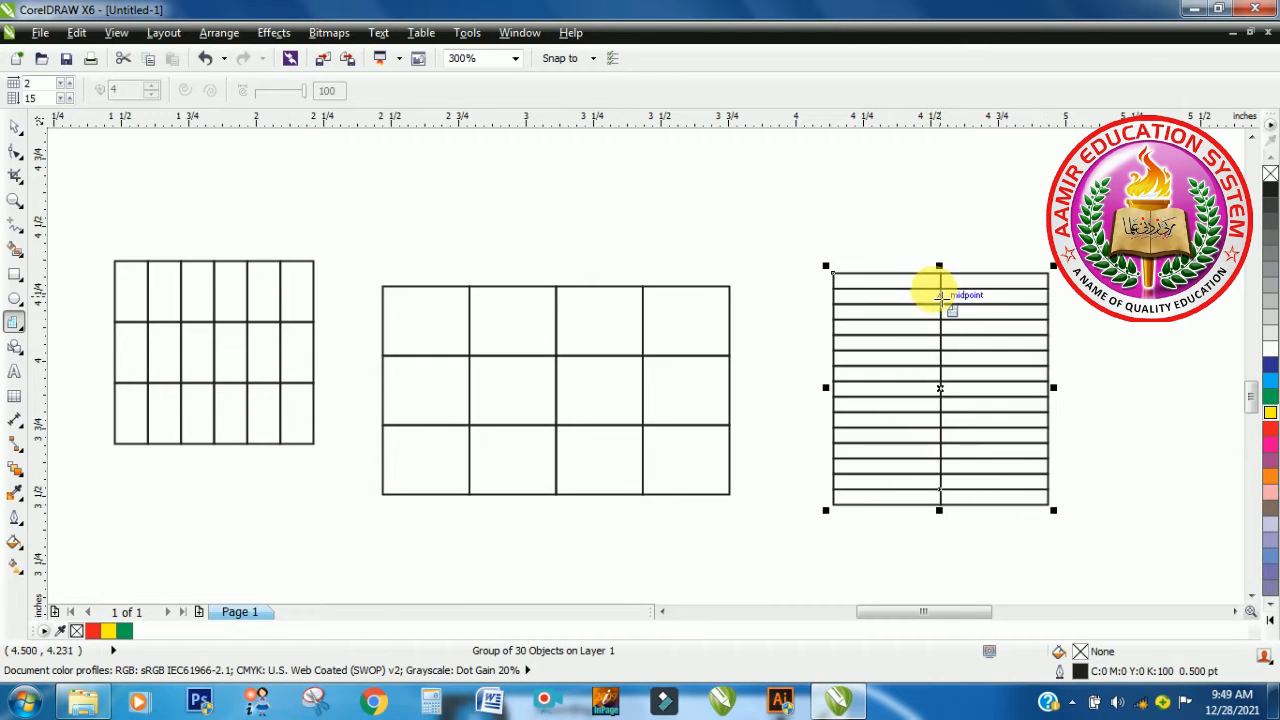
- Undo the distortion of the 2-by-15 grid and the creation of all the practice grids to empty the page
drag(940, 388, 925, 389)
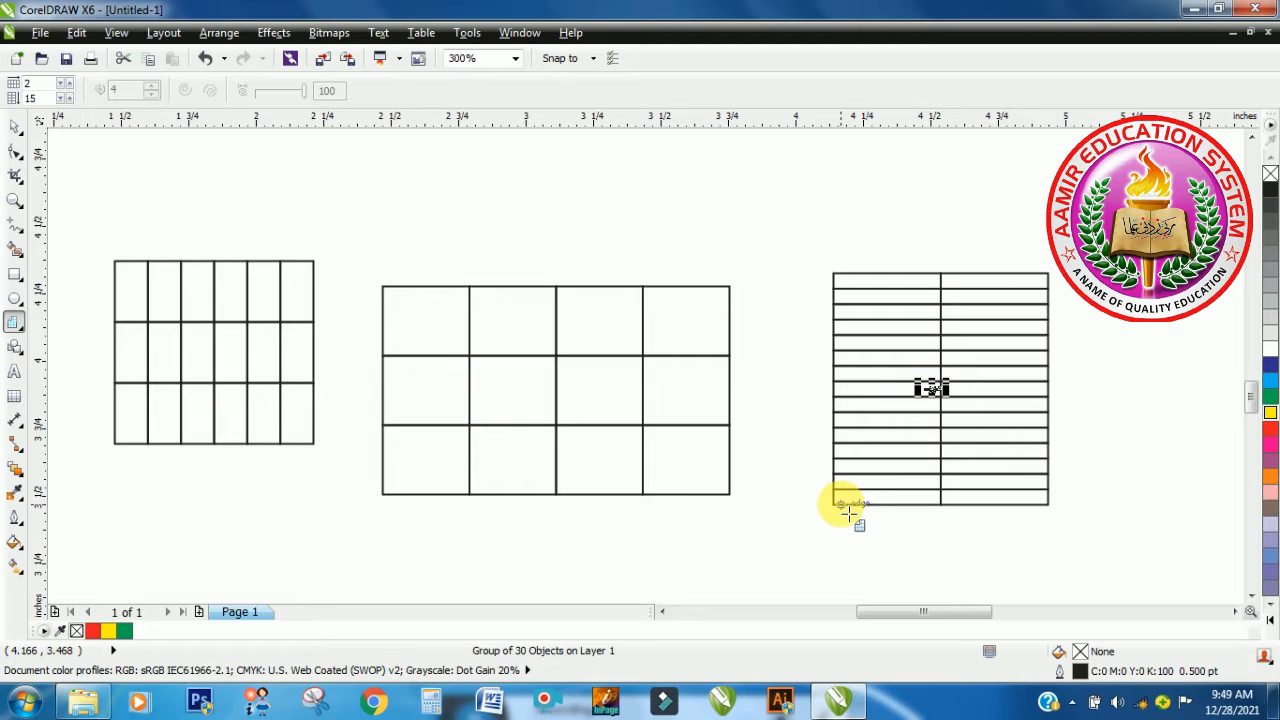
key(ctrl+z)
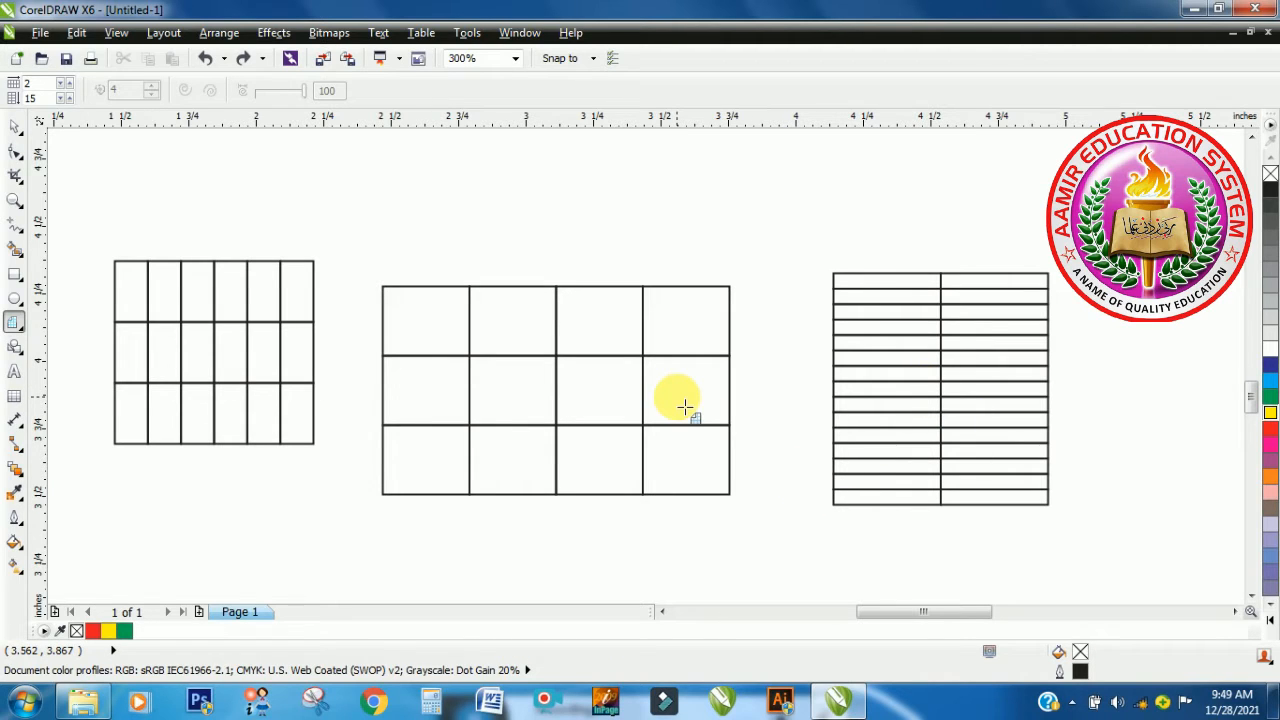
key(ctrl+z)
key(ctrl+z)
key(ctrl+z)
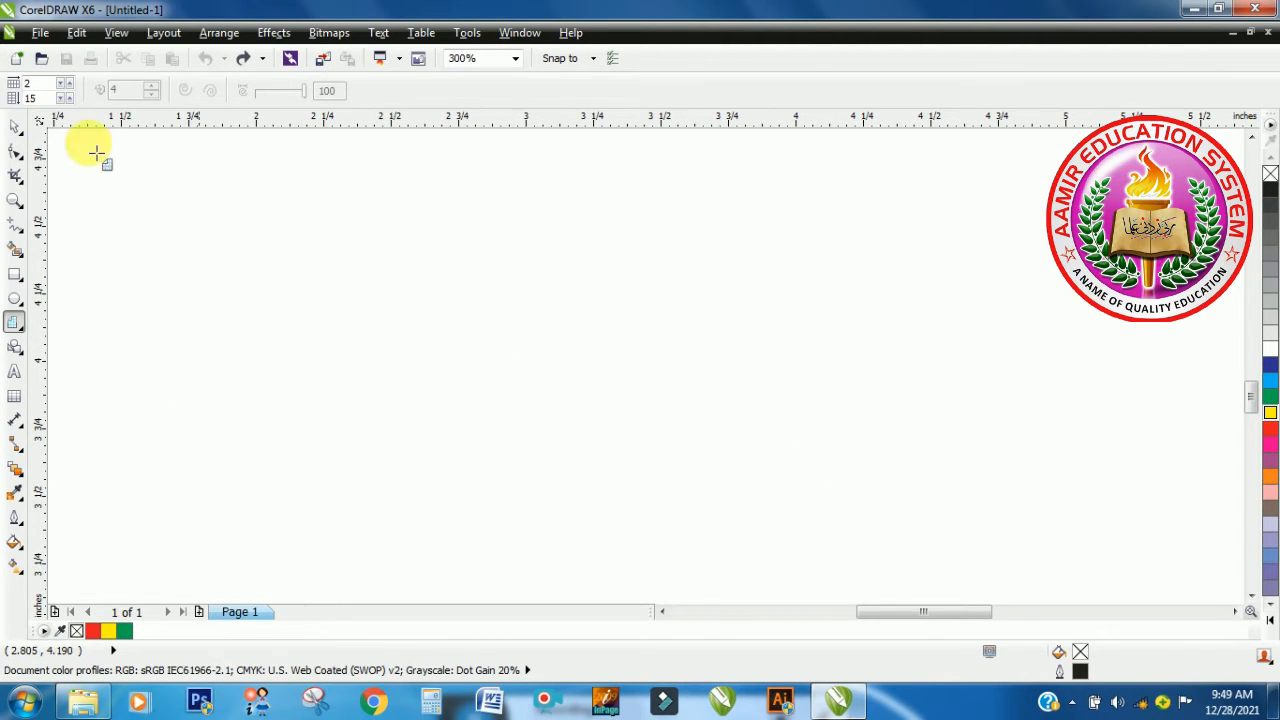
- Draw trial graph paper grids of 2 by 15 and 23 by 15 cells, and undo them all
mouse_move(202, 191)
mouse_down()
mouse_move(570, 454)
mouse_move(616, 470)
mouse_up()
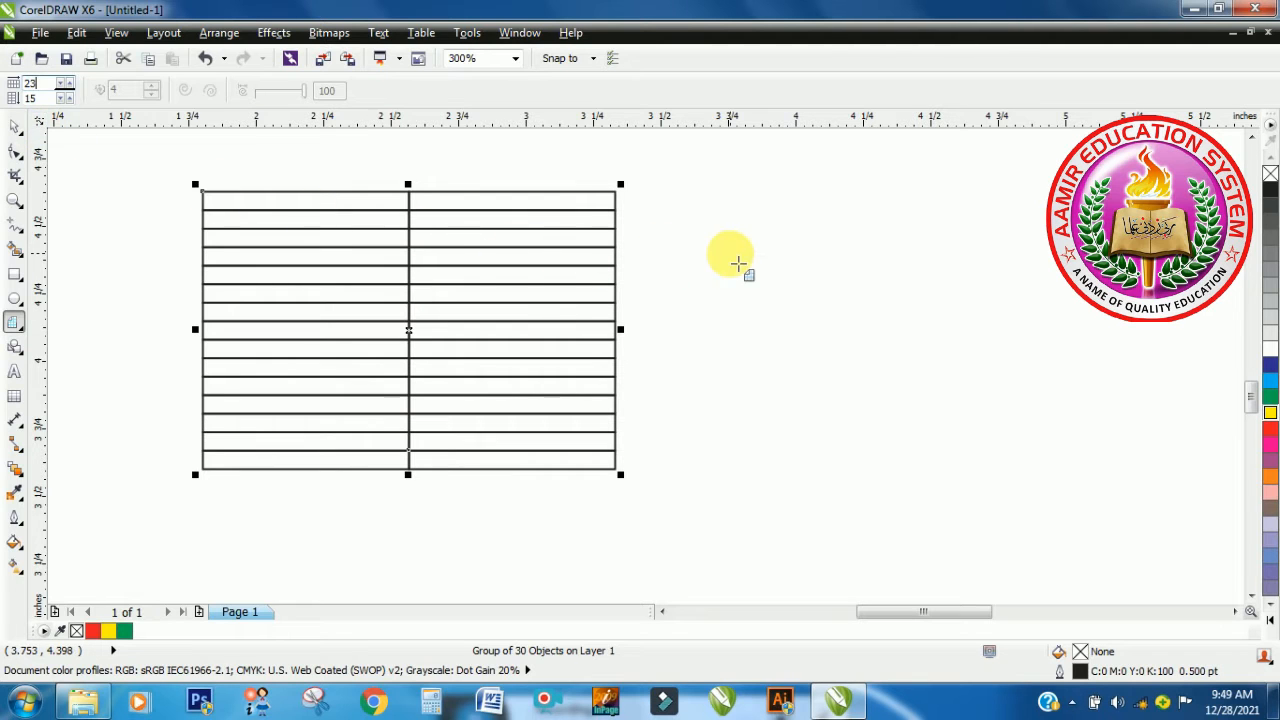
drag(706, 242, 1075, 538)
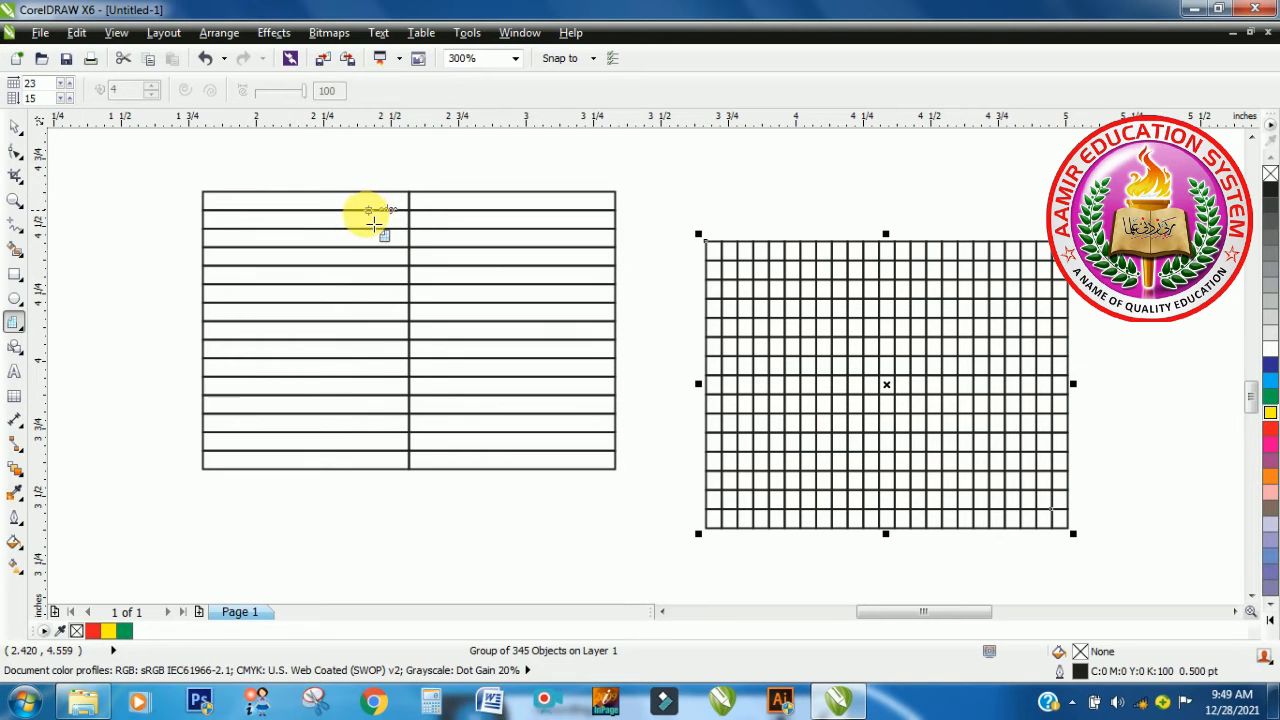
key(ctrl+z)
key(ctrl+z)
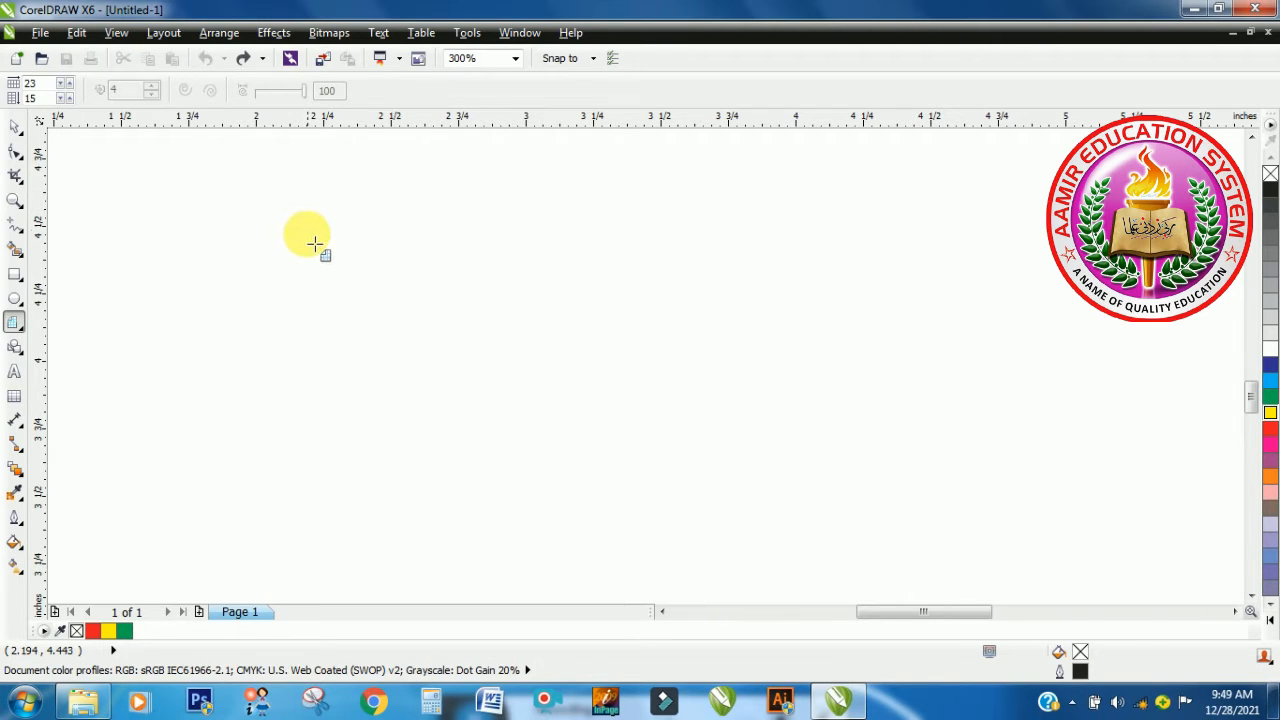
drag(325, 259, 630, 520)
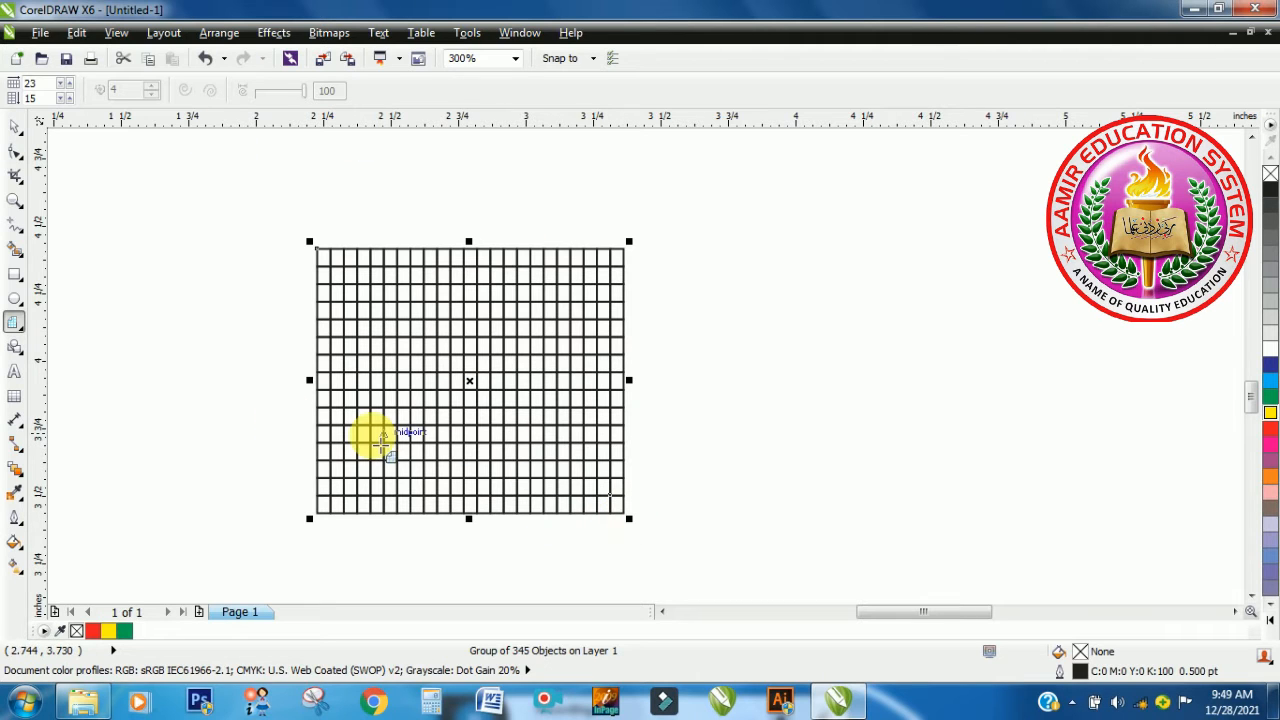
key(ctrl+z)
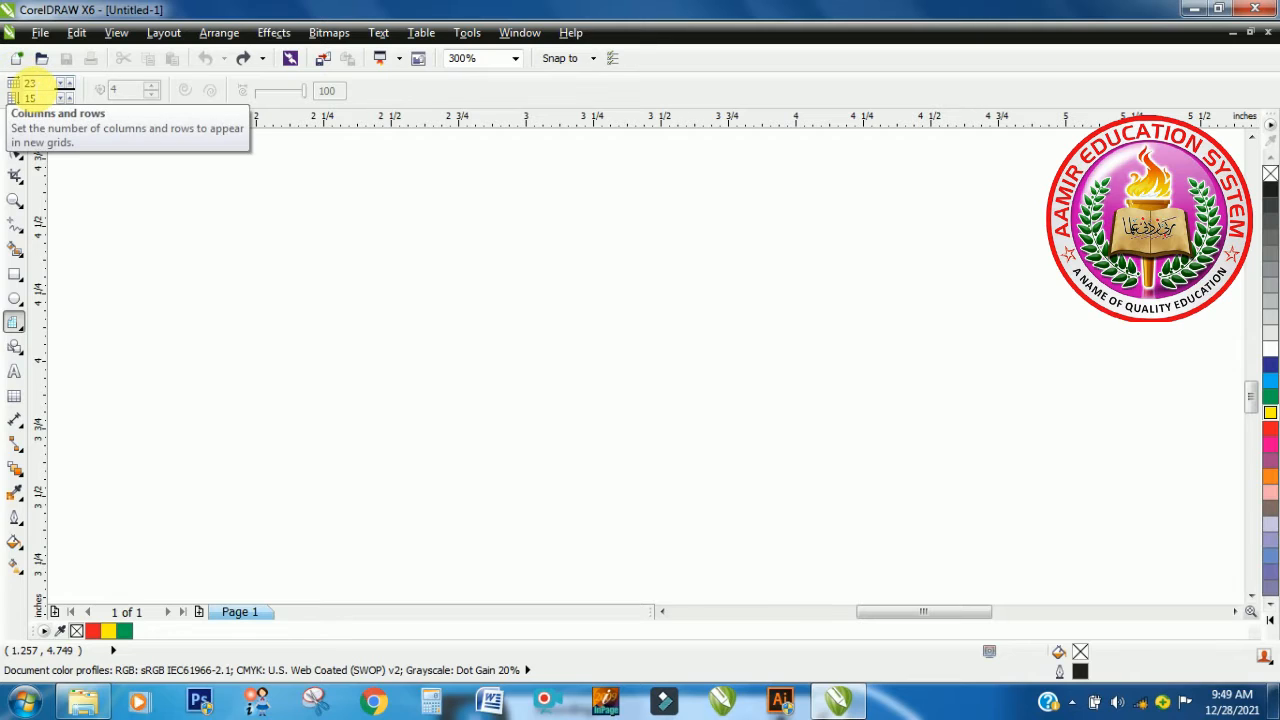
- Draw a graph paper grid with 6 columns and 15 rows, about 1.84 by 1.27 inches, and ungroup it into separate cells
drag(43, 84, 22, 84)
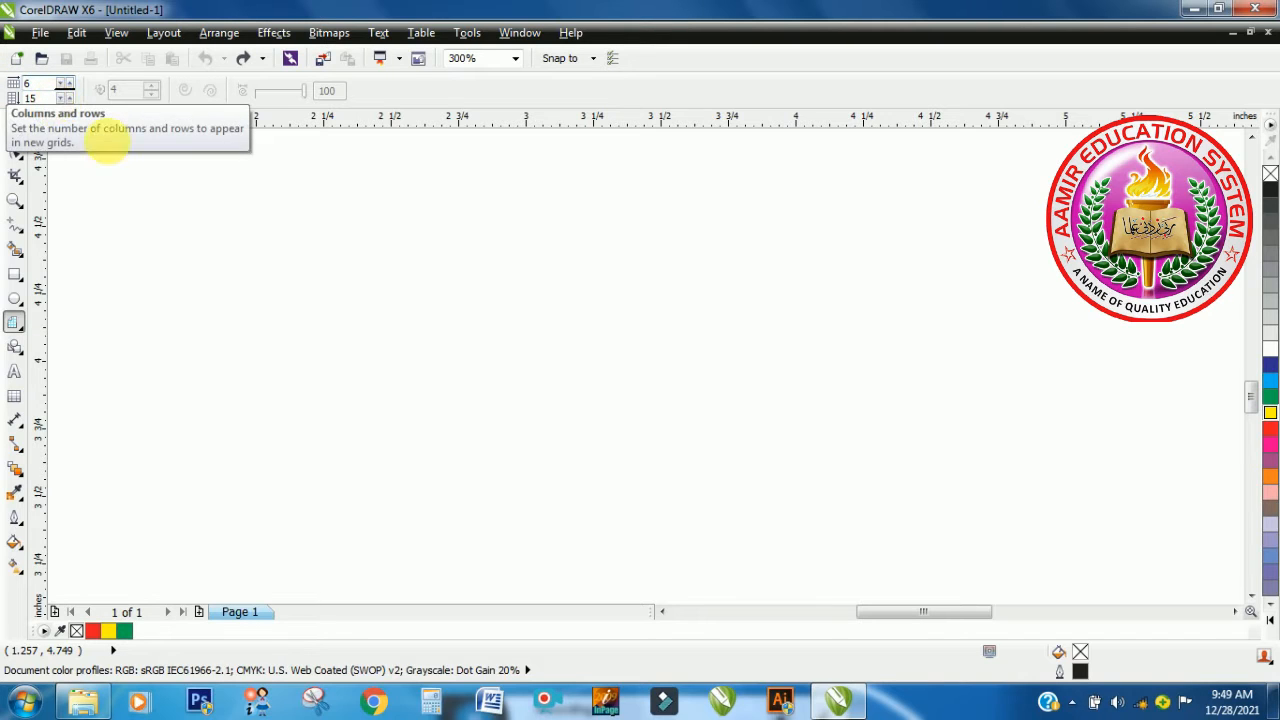
drag(283, 221, 643, 531)
drag(698, 572, 780, 566)
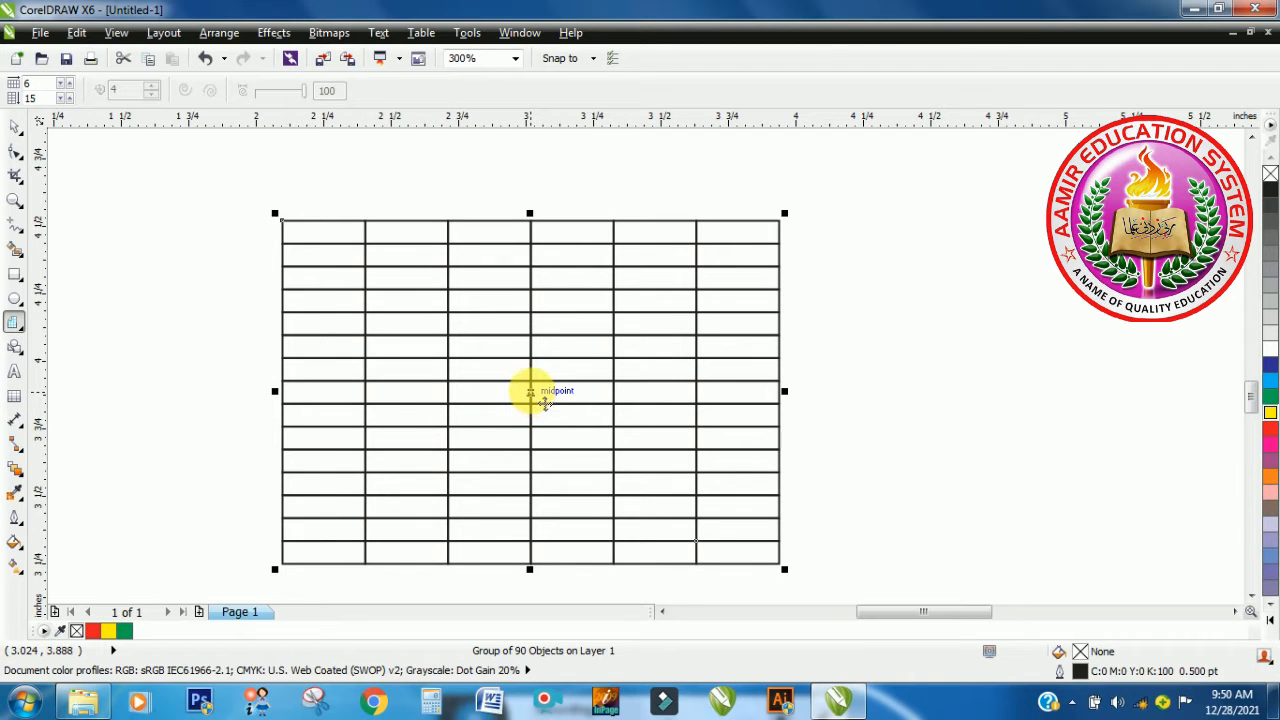
right_click(532, 394)
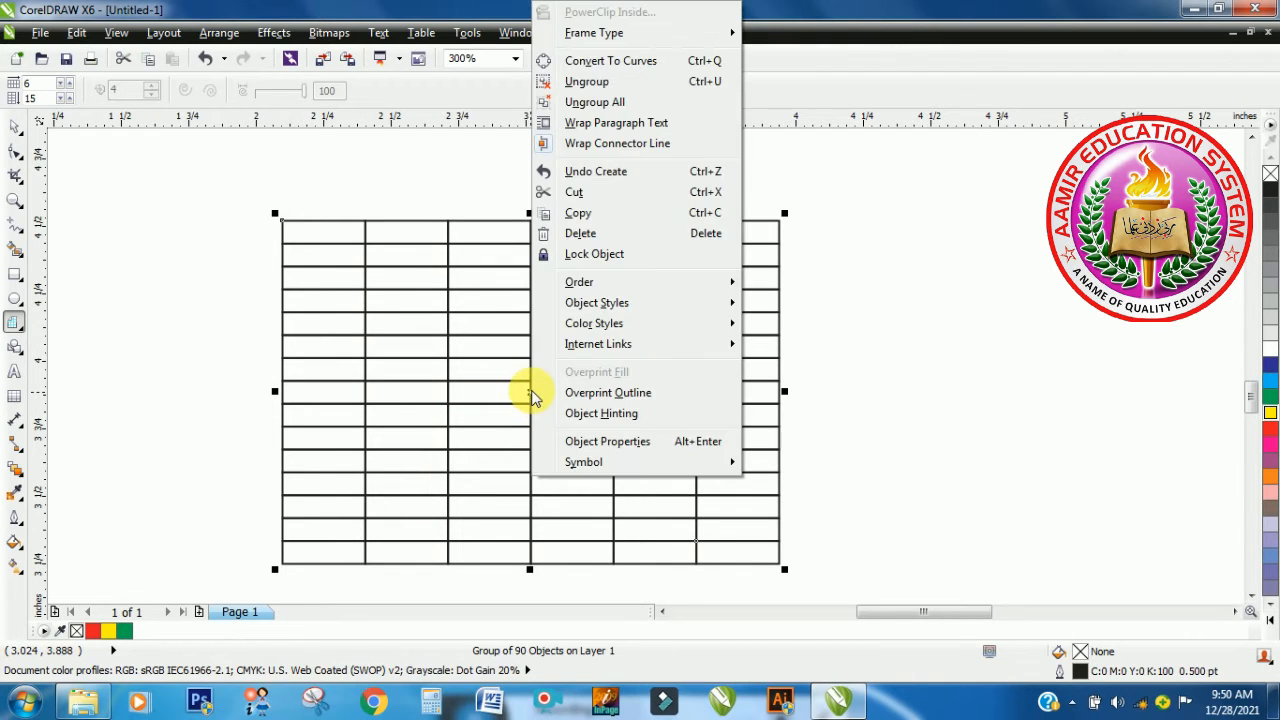
click(586, 81)
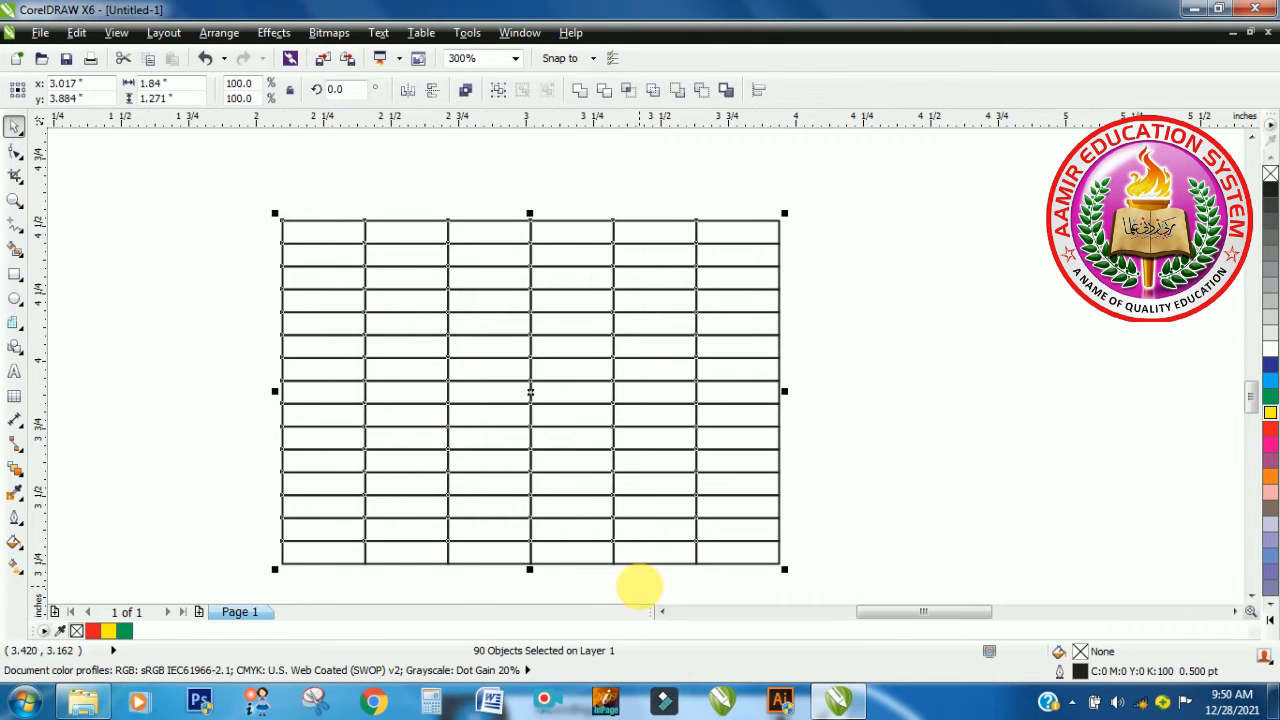
- Fill only the last cell in the grid's bottom row with blue (C:100 M:100 Y:0 K:0)
scroll(640, 585, up, 3)
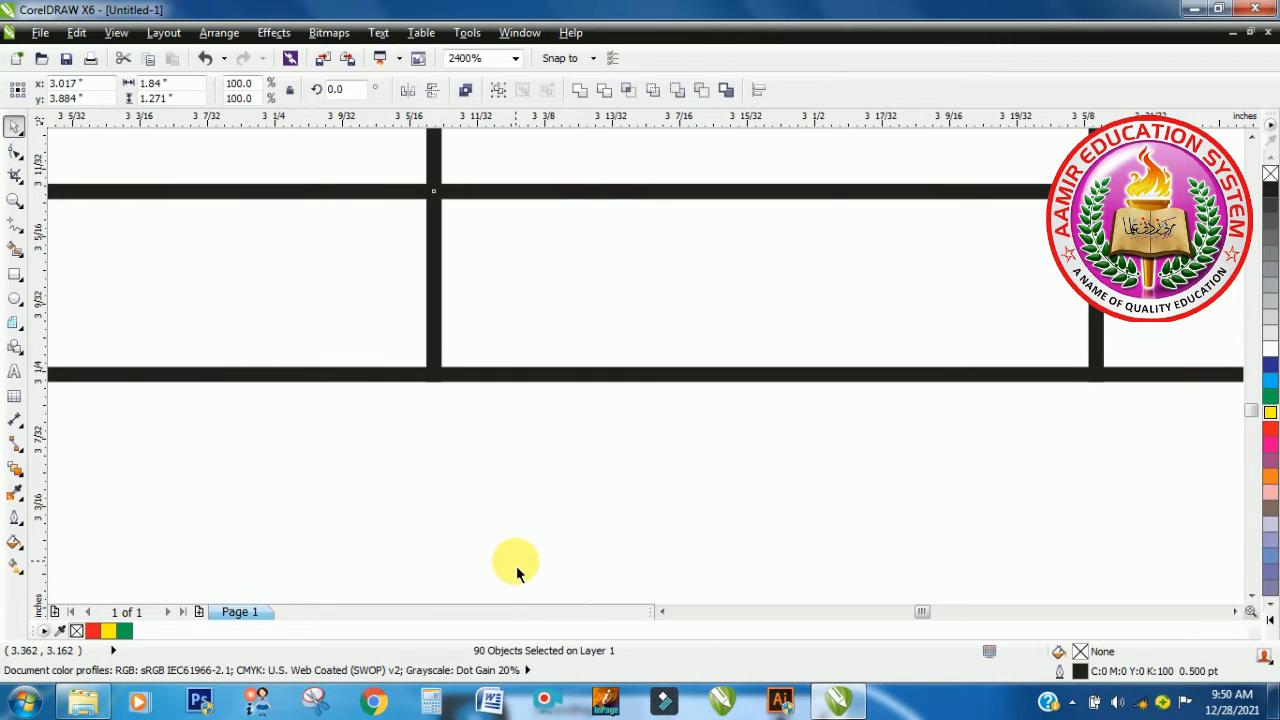
scroll(516, 573, down, 1)
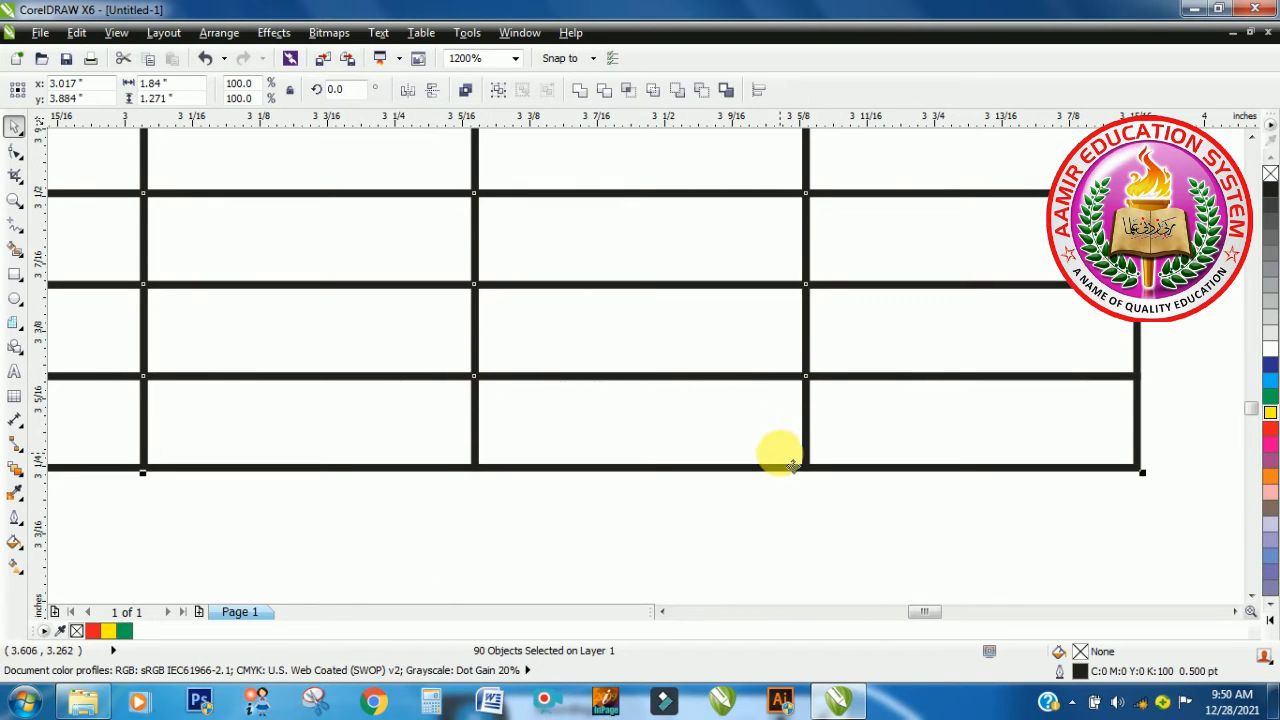
scroll(792, 465, up, 1)
scroll(792, 465, down, 2)
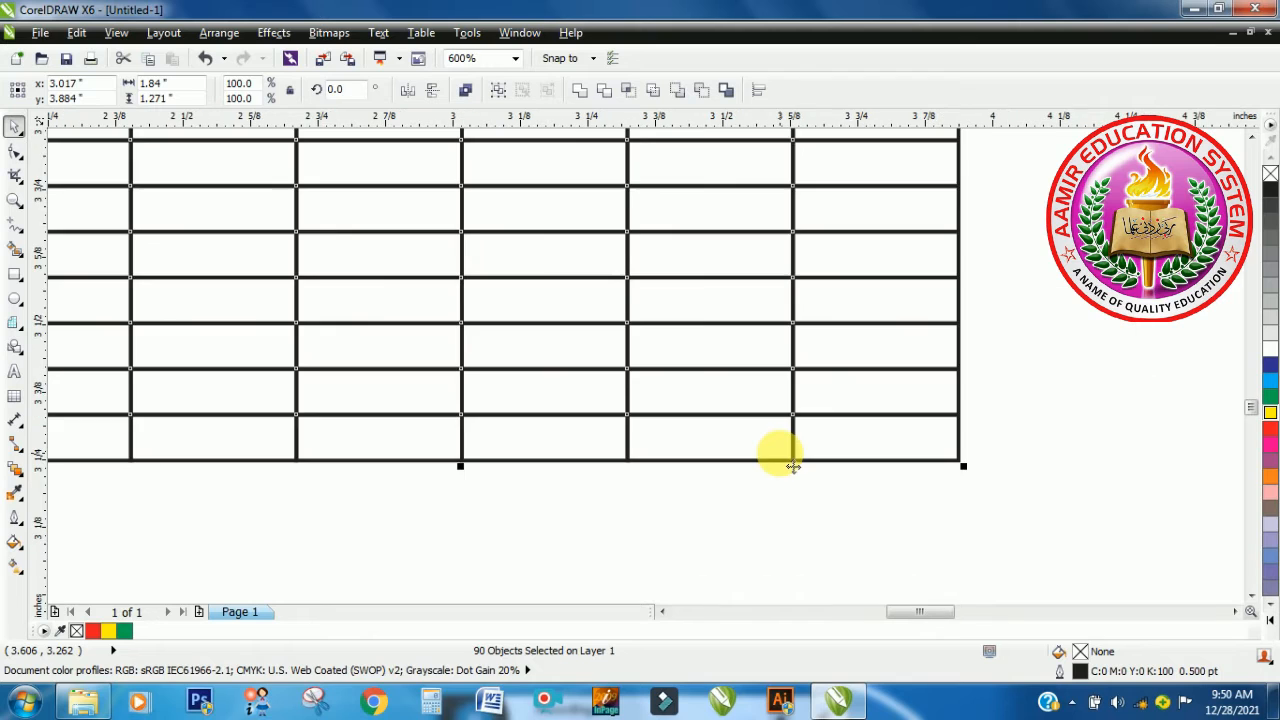
scroll(792, 465, down, 1)
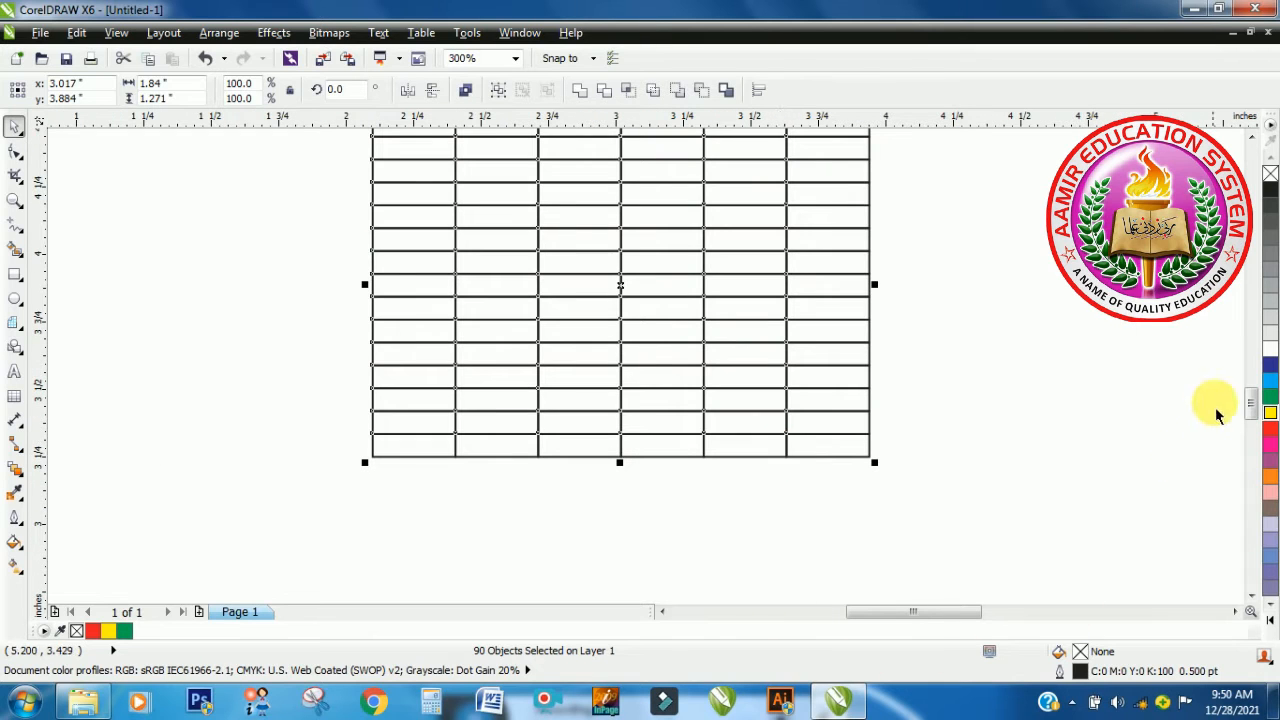
drag(1247, 402, 1248, 396)
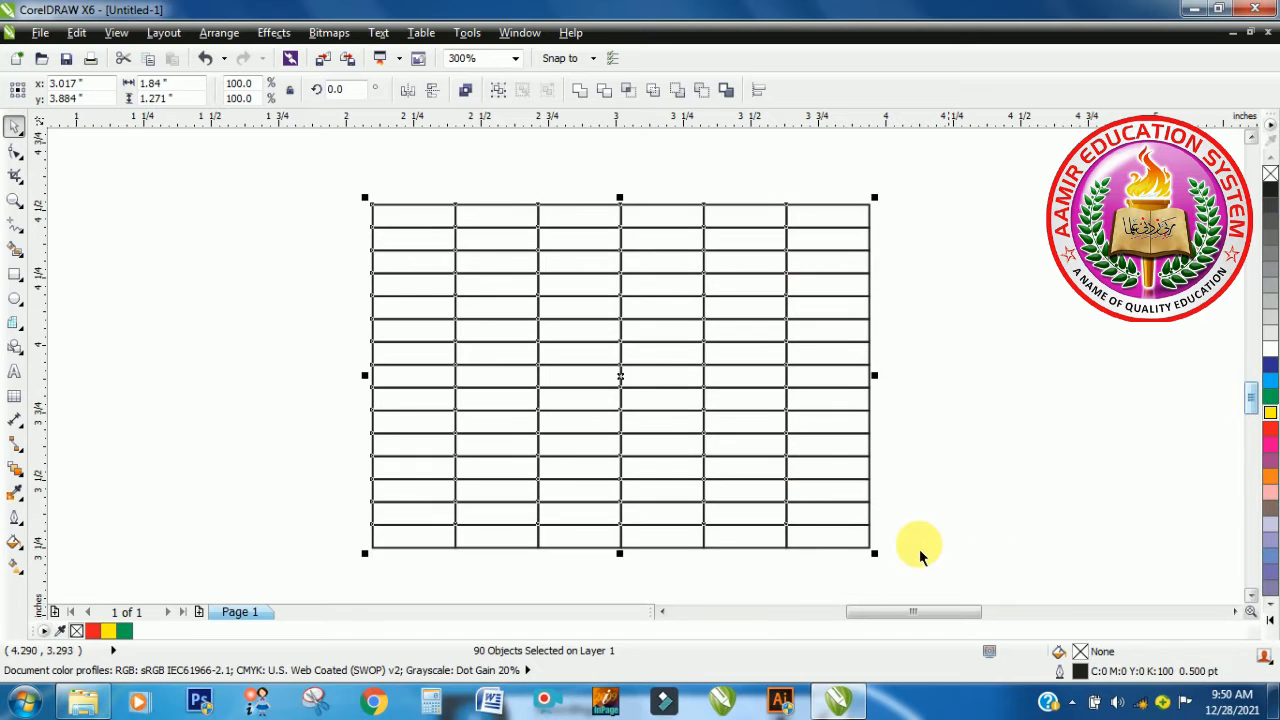
scroll(840, 540, up, 2)
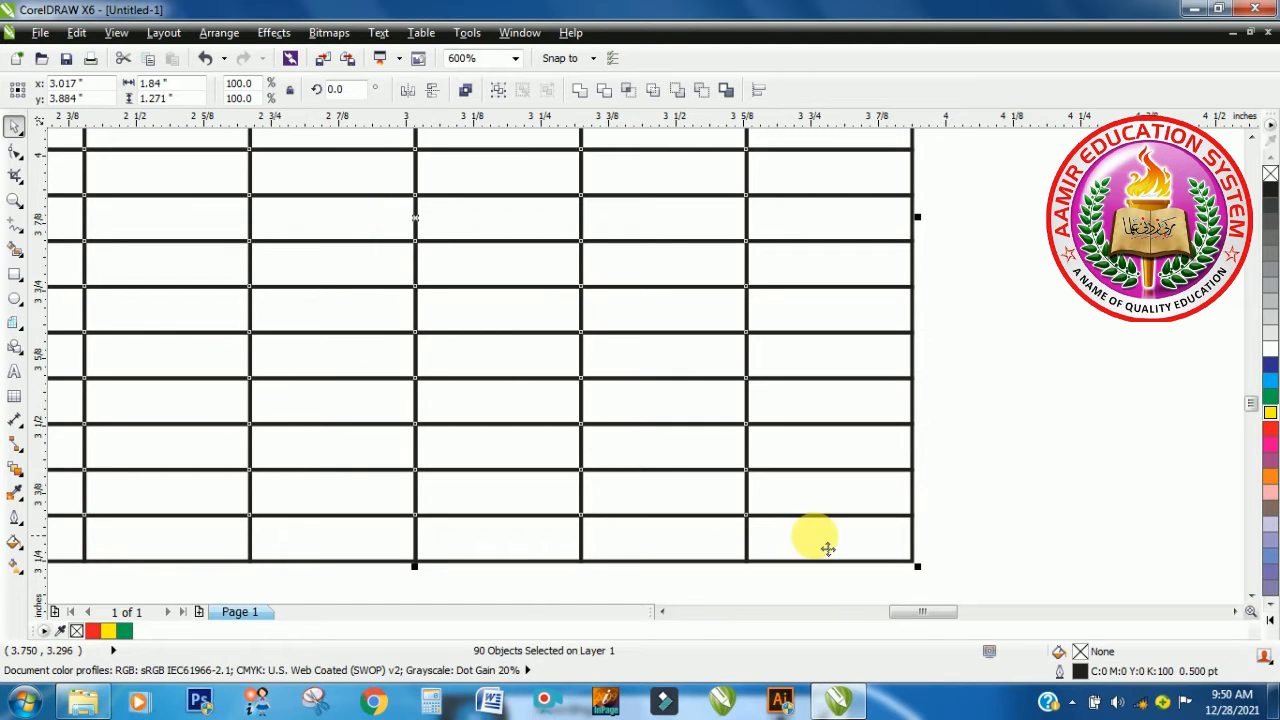
click(908, 545)
click(858, 545)
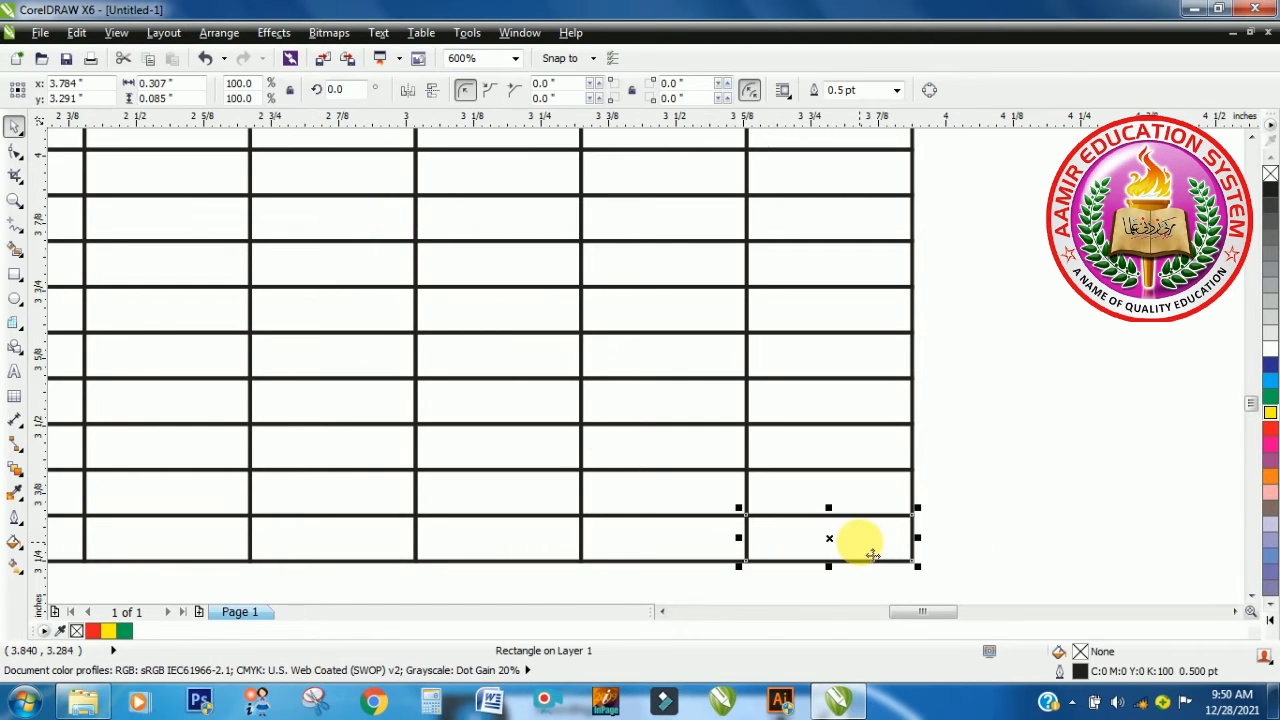
click(1271, 372)
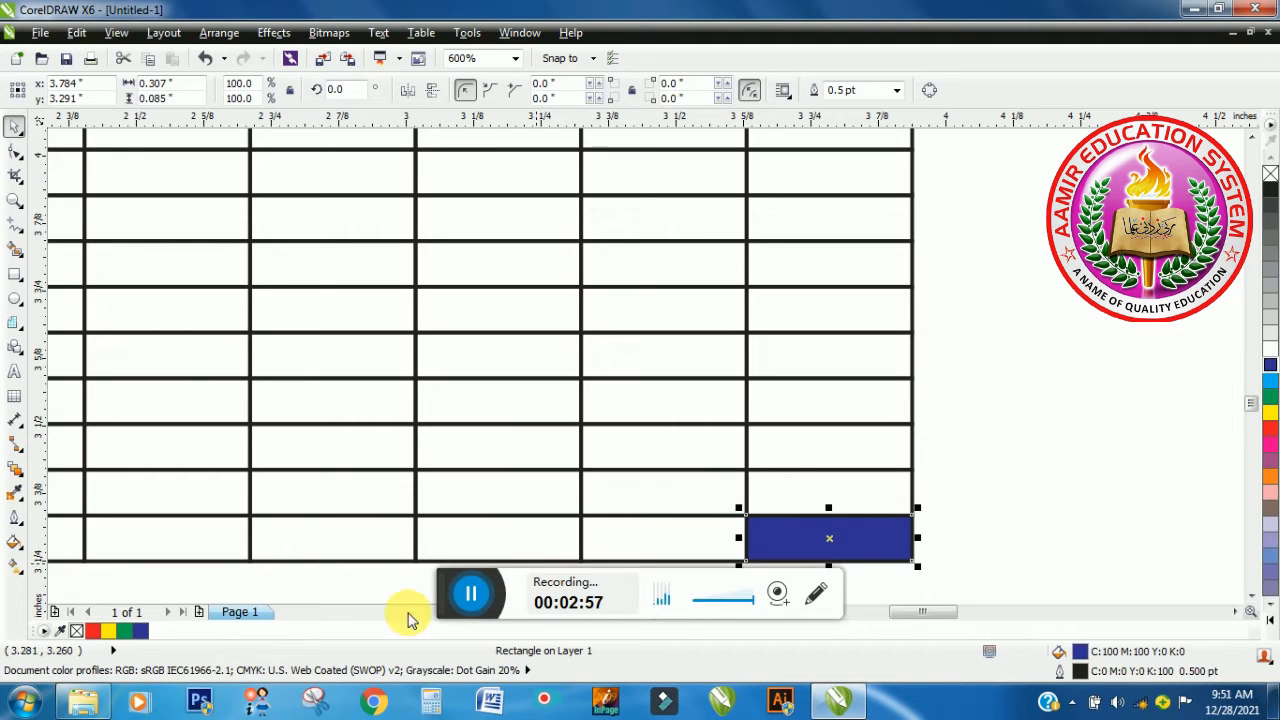
drag(449, 597, 449, 697)
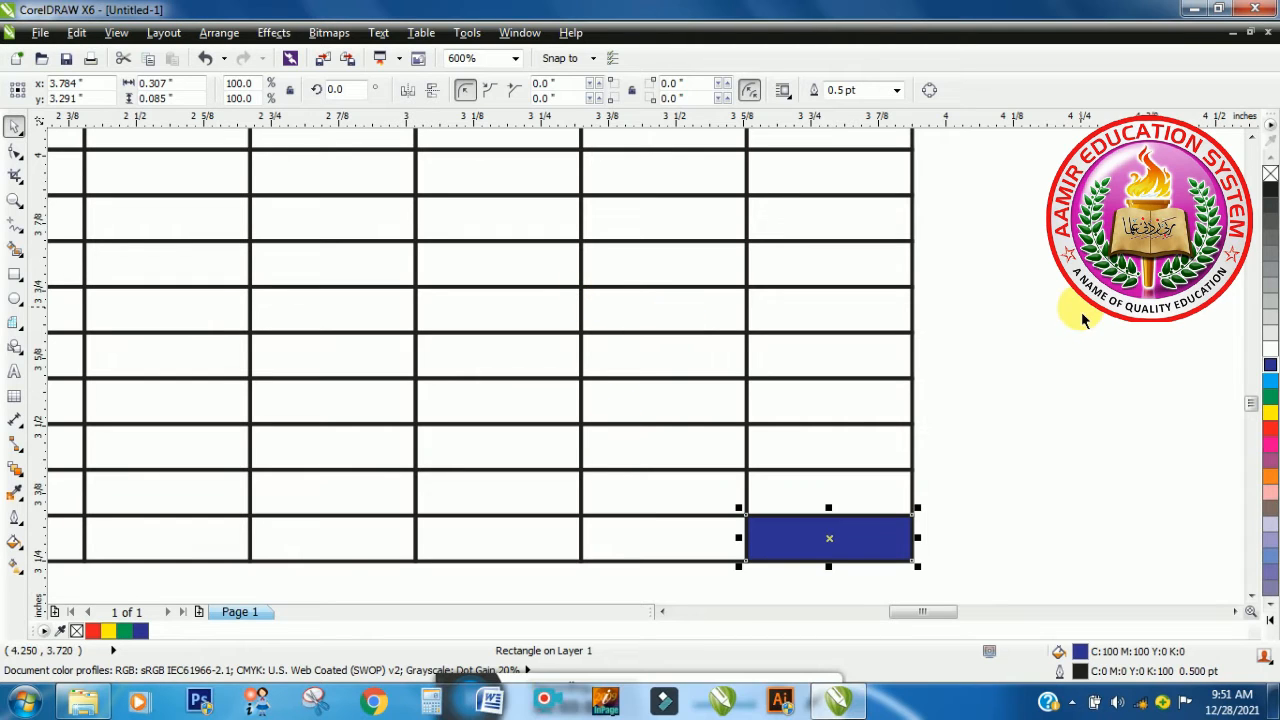
scroll(1238, 298, up, 3)
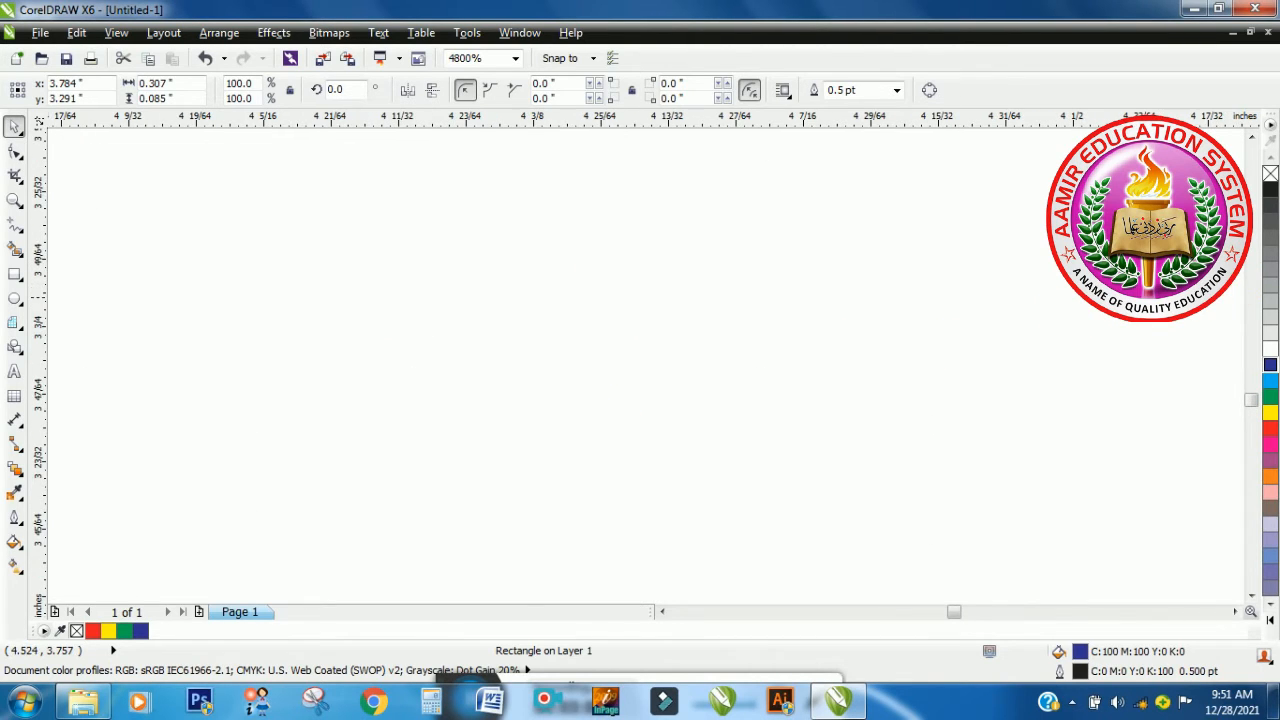
scroll(1179, 294, down, 5)
scroll(1108, 242, up, 1)
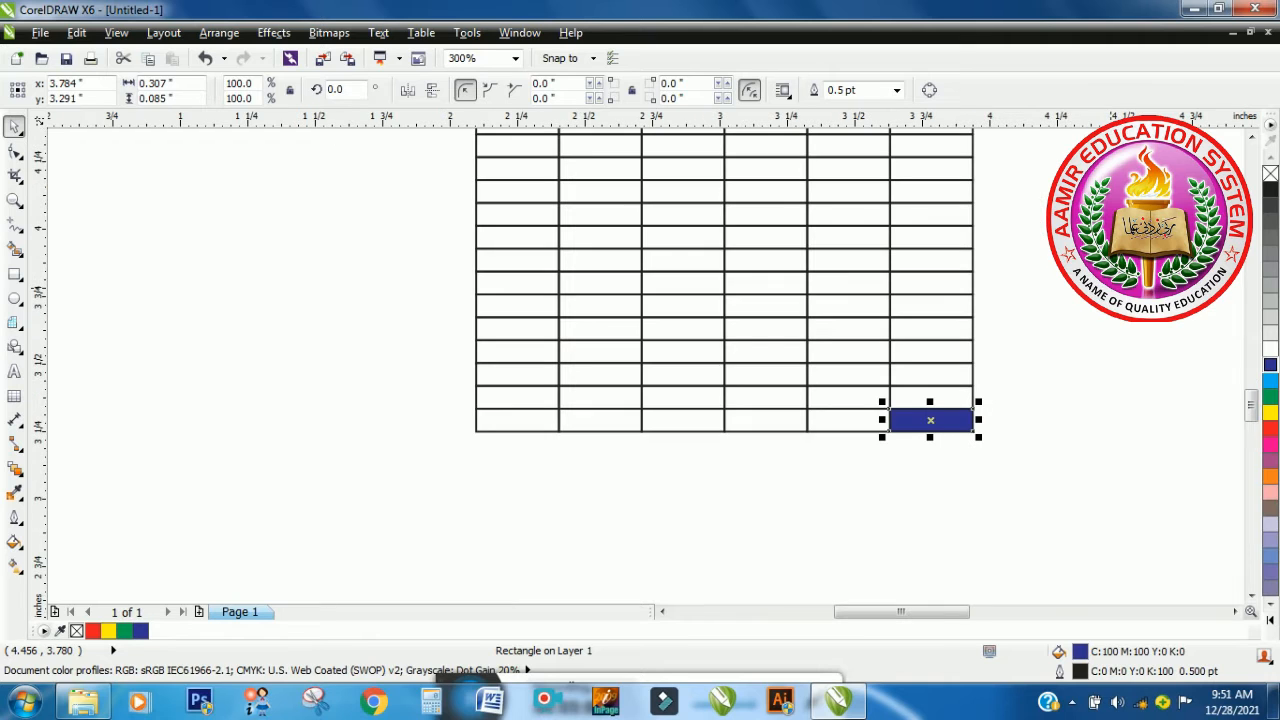
- Fill every other cell of the last column, from the third-from-bottom cell up to the top one, with purple (C:20 M:80 Y:0 K:20)
scroll(1254, 403, up, 3)
scroll(1251, 375, up, 1)
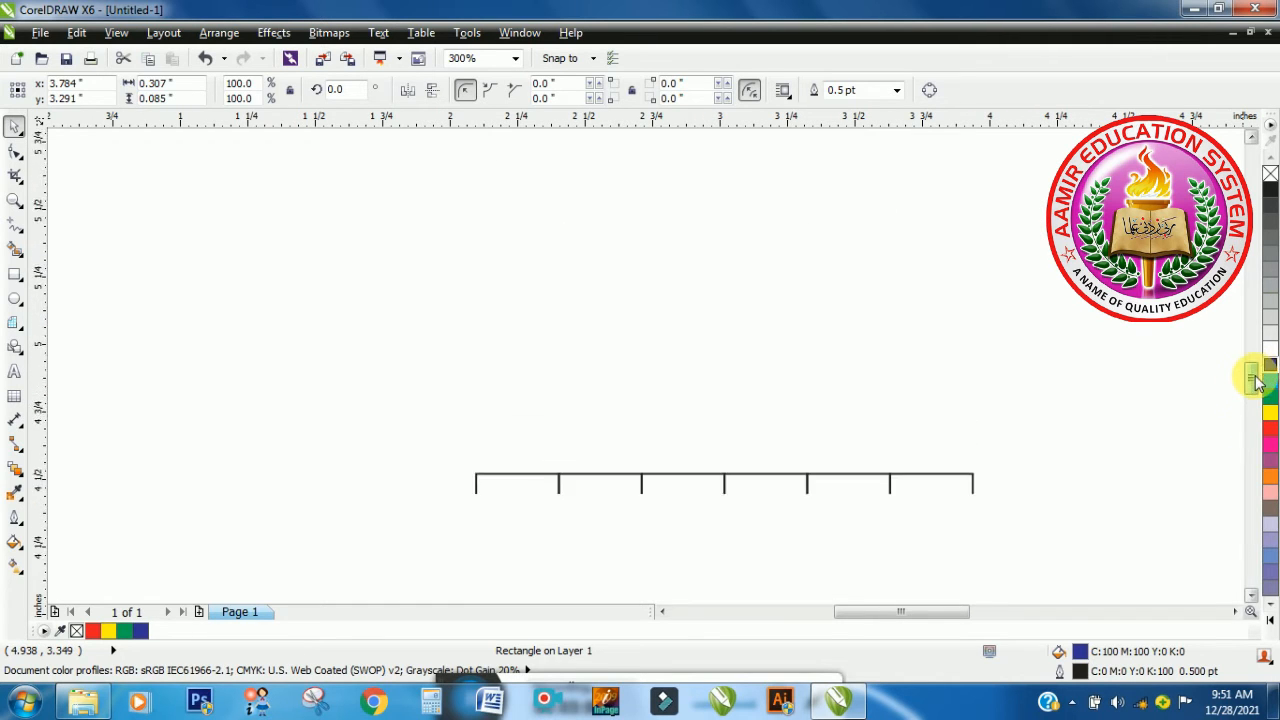
scroll(1255, 395, down, 3)
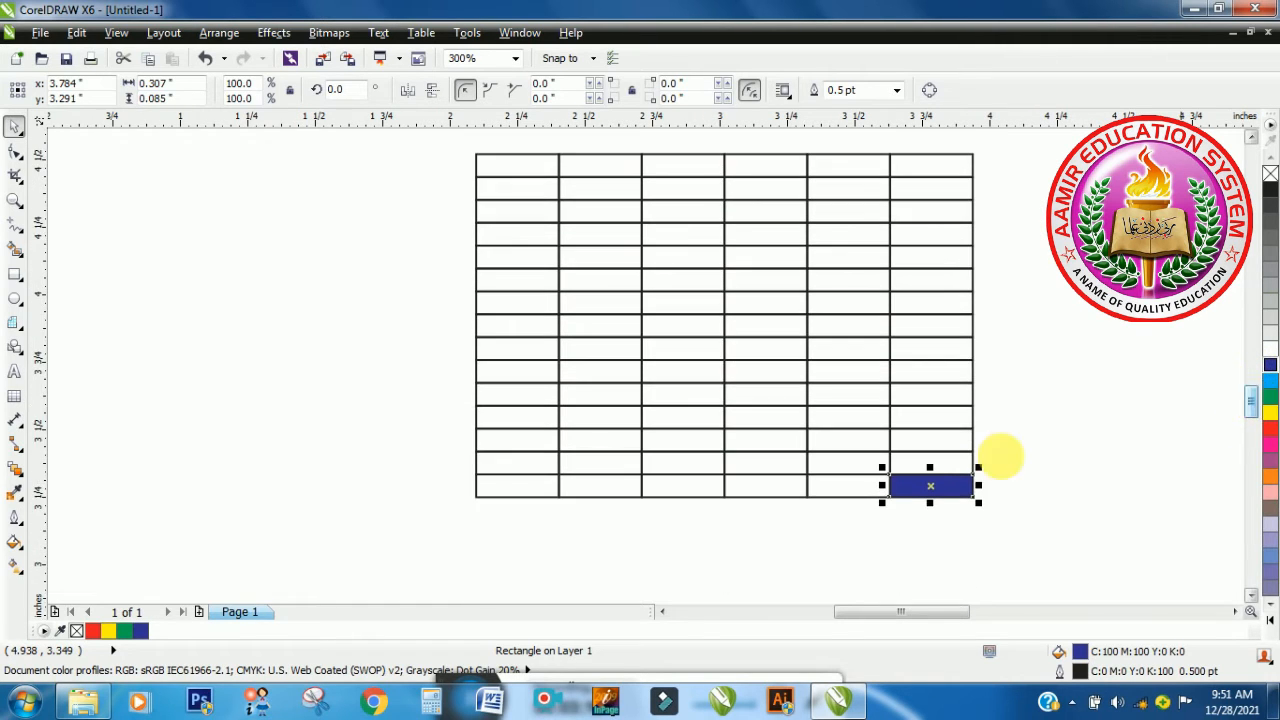
click(1084, 352)
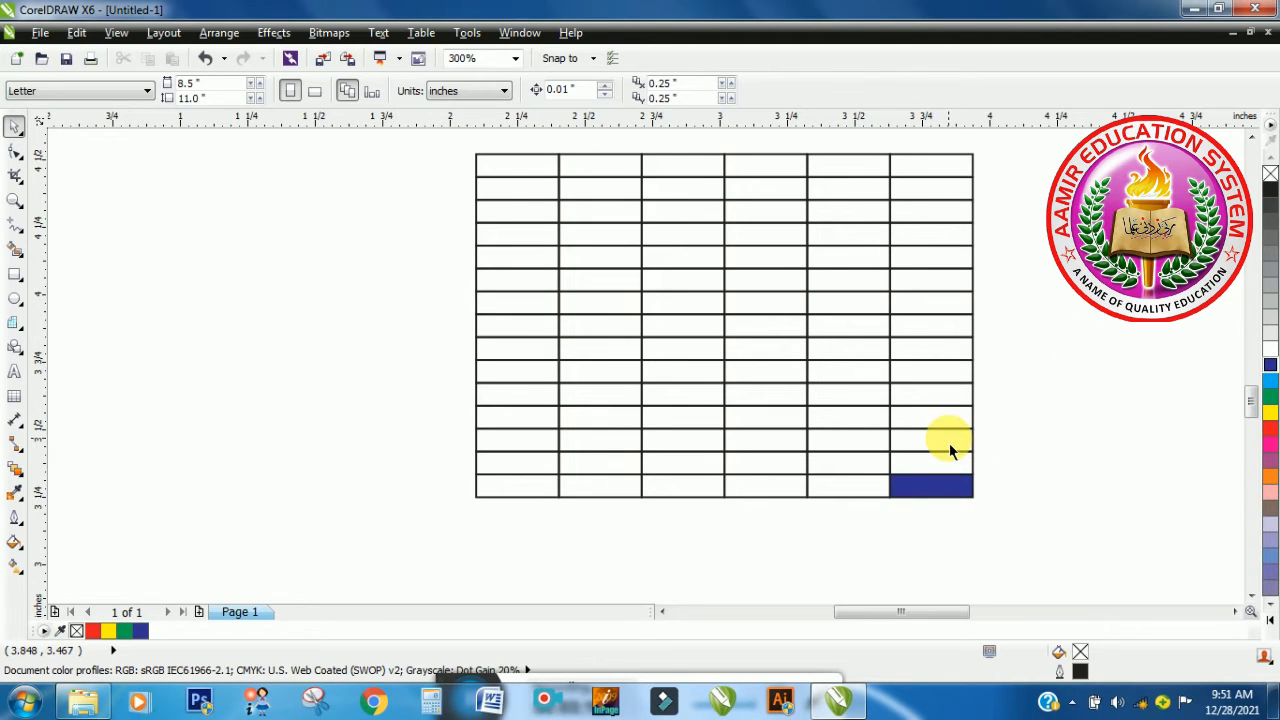
click(949, 445)
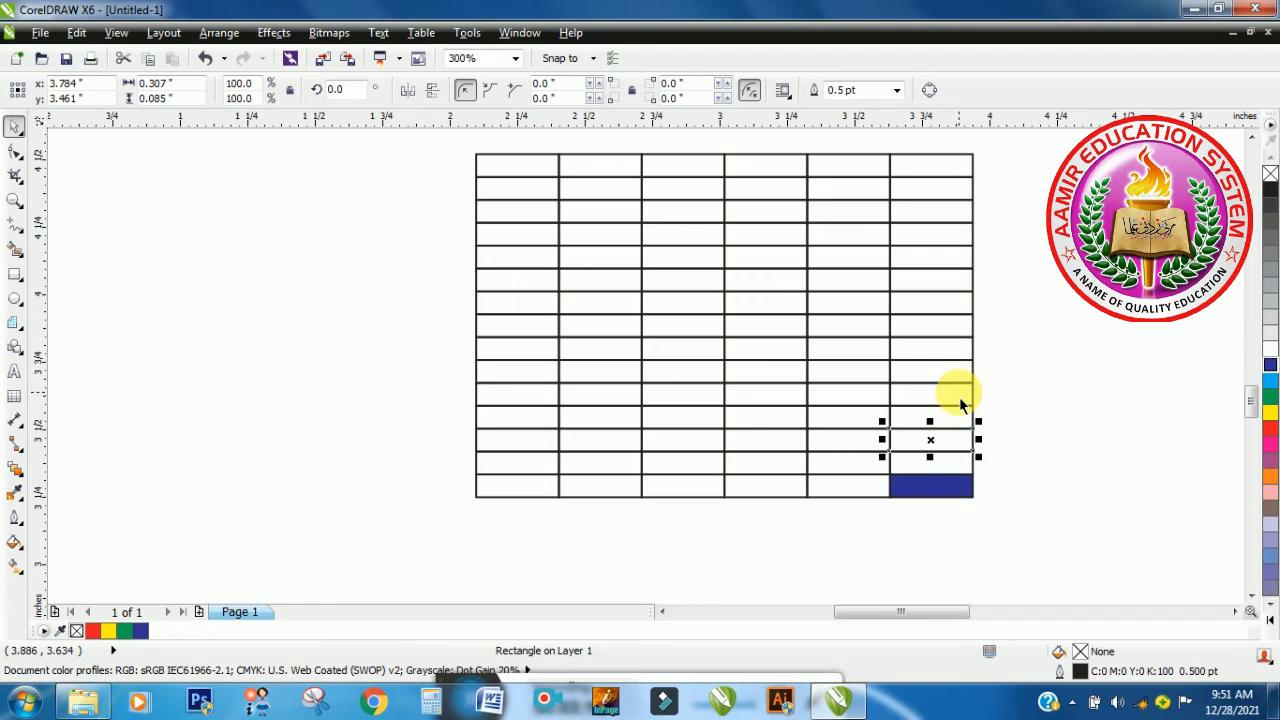
shift+click(958, 395)
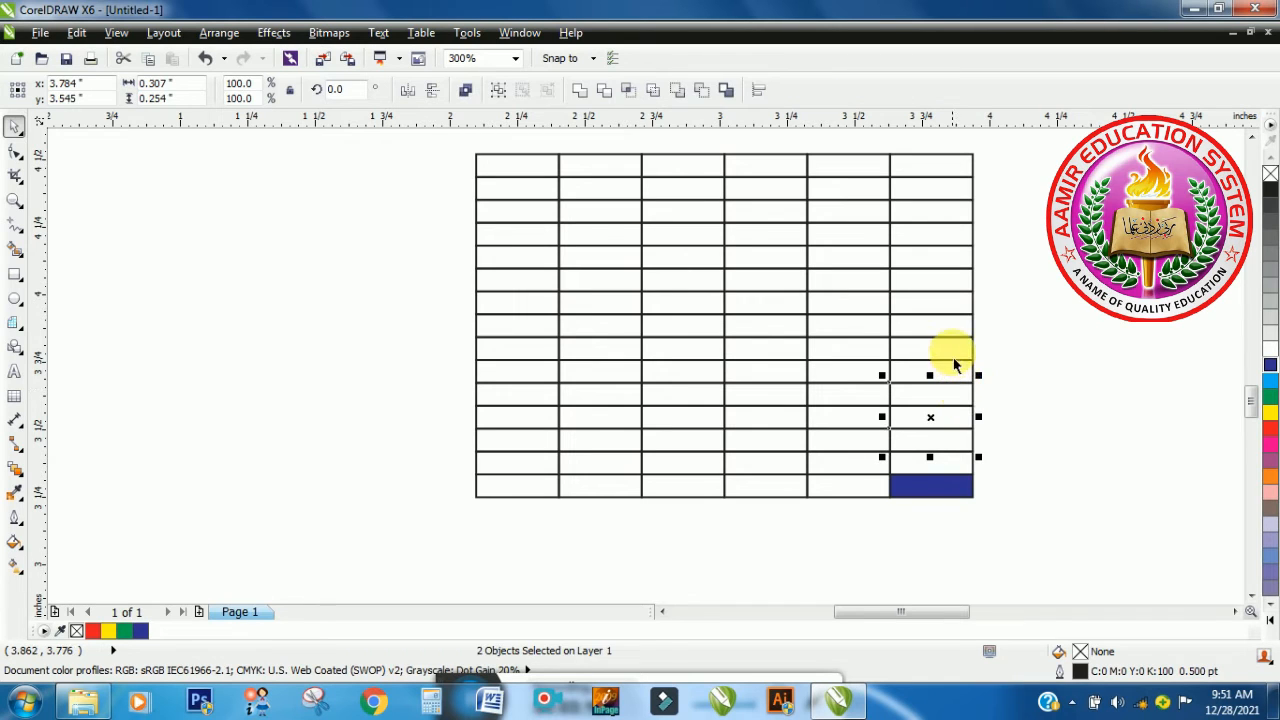
shift+click(952, 350)
shift+click(943, 291)
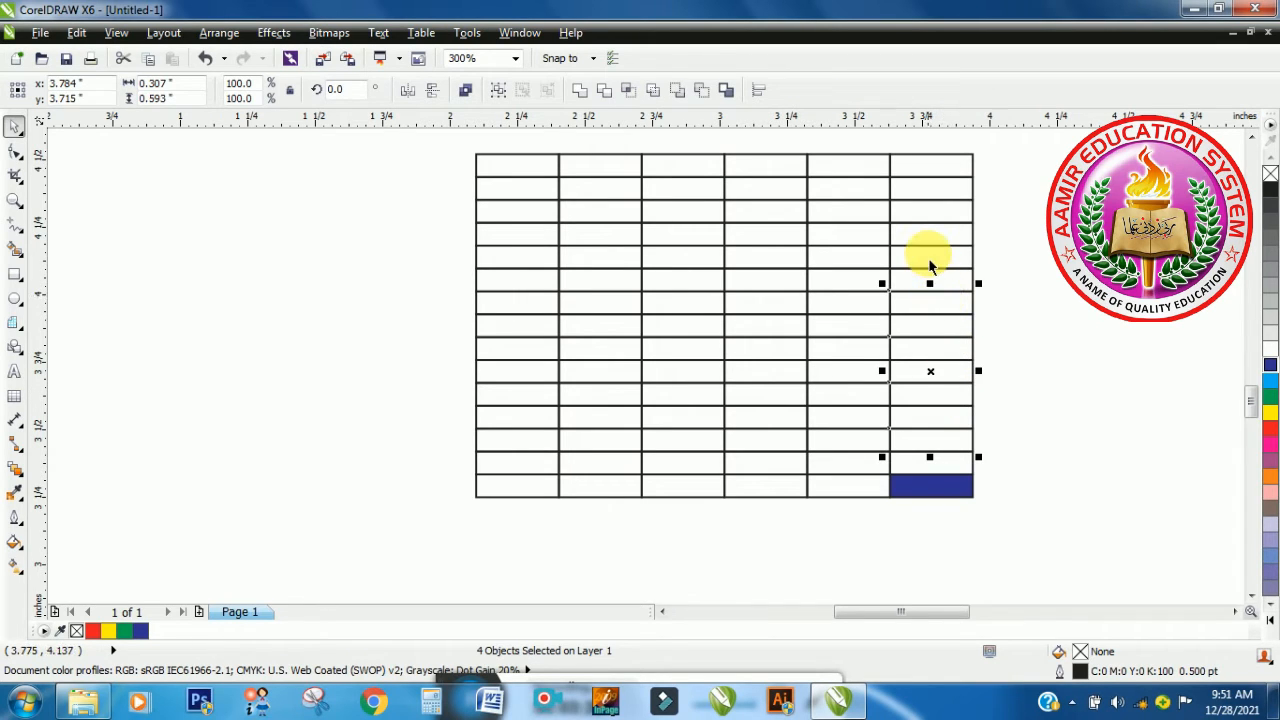
shift+click(929, 262)
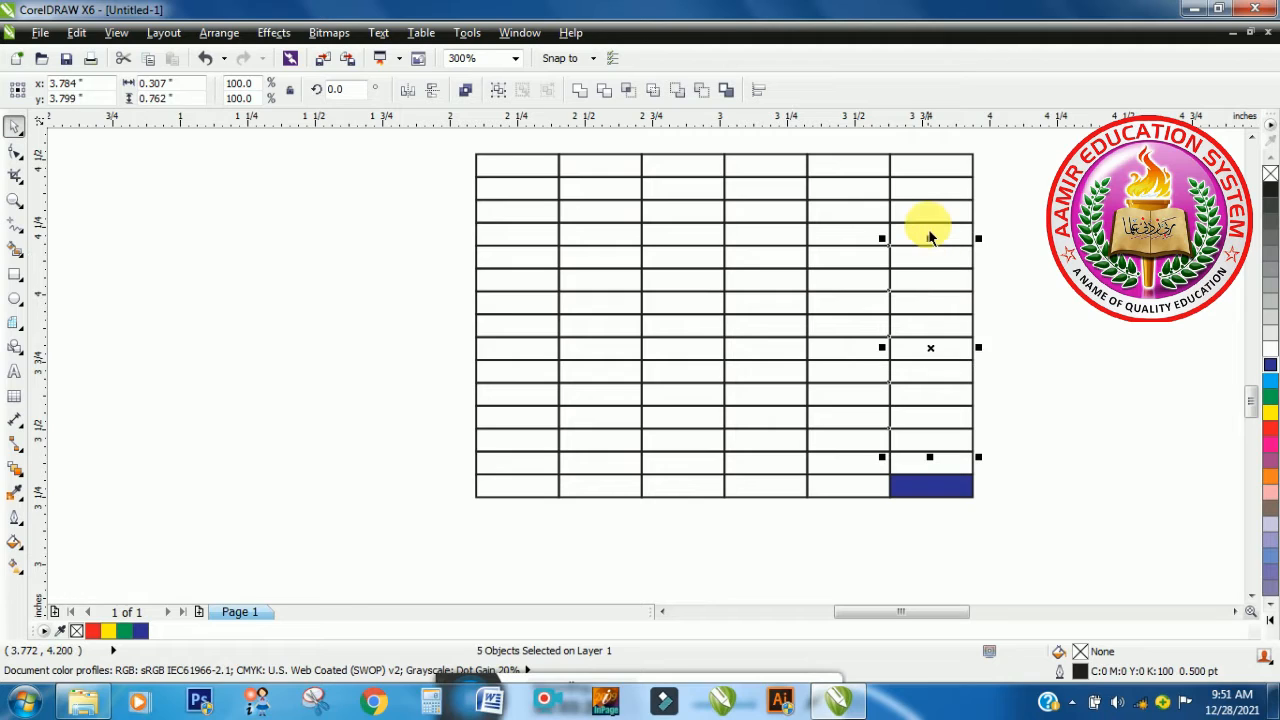
shift+click(928, 208)
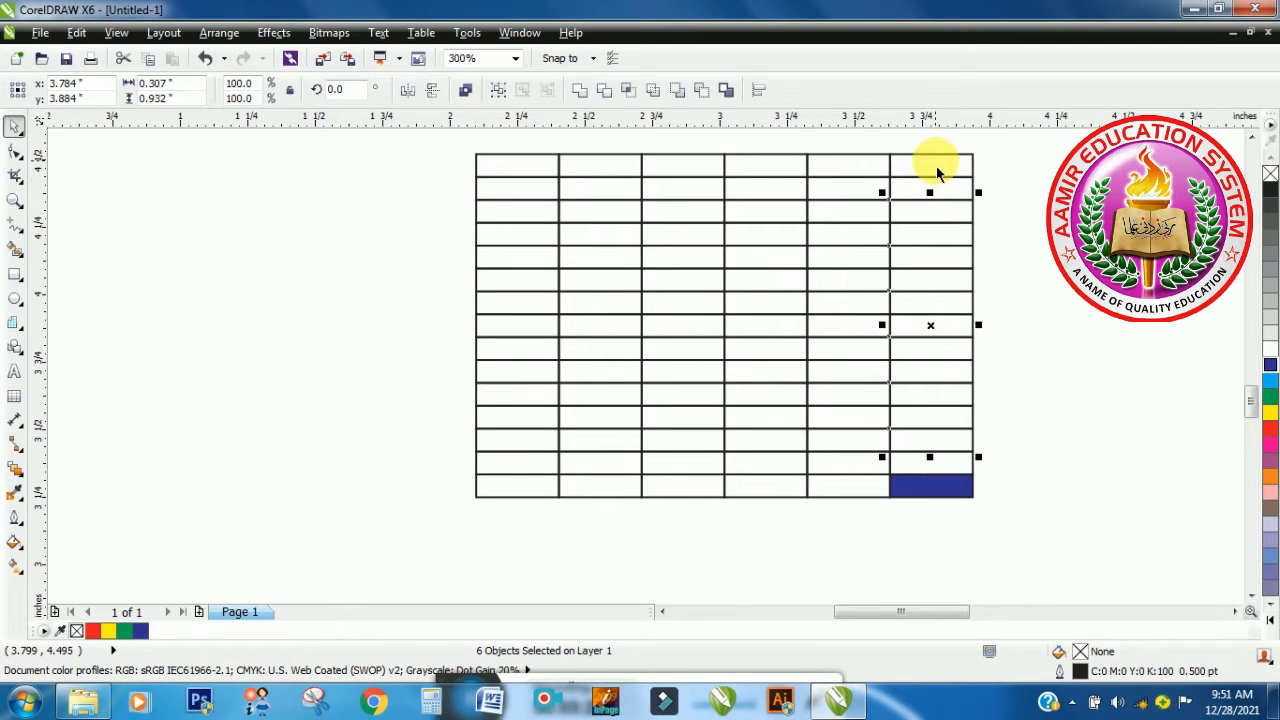
click(1271, 459)
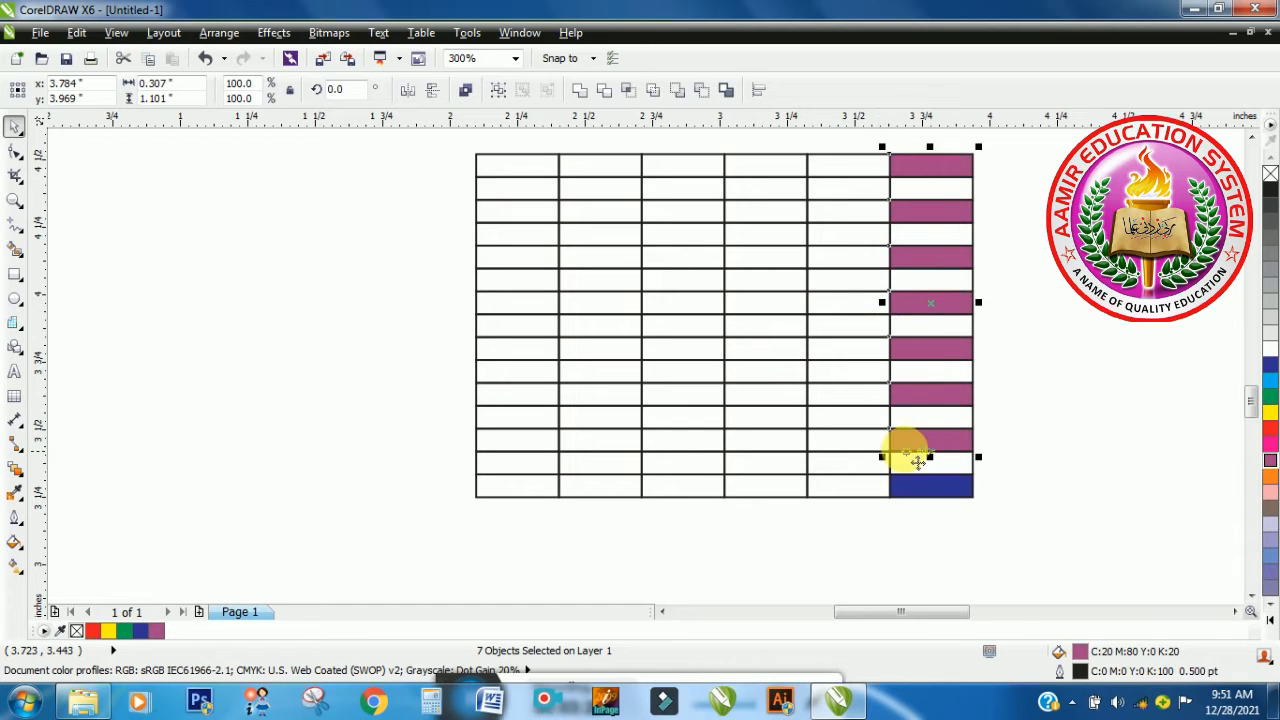
- Add the seven even-row cells of the fifth column to the selected purple cells and fill them all with red (C:0 M:100 Y:100 K:0)
shift+click(851, 195)
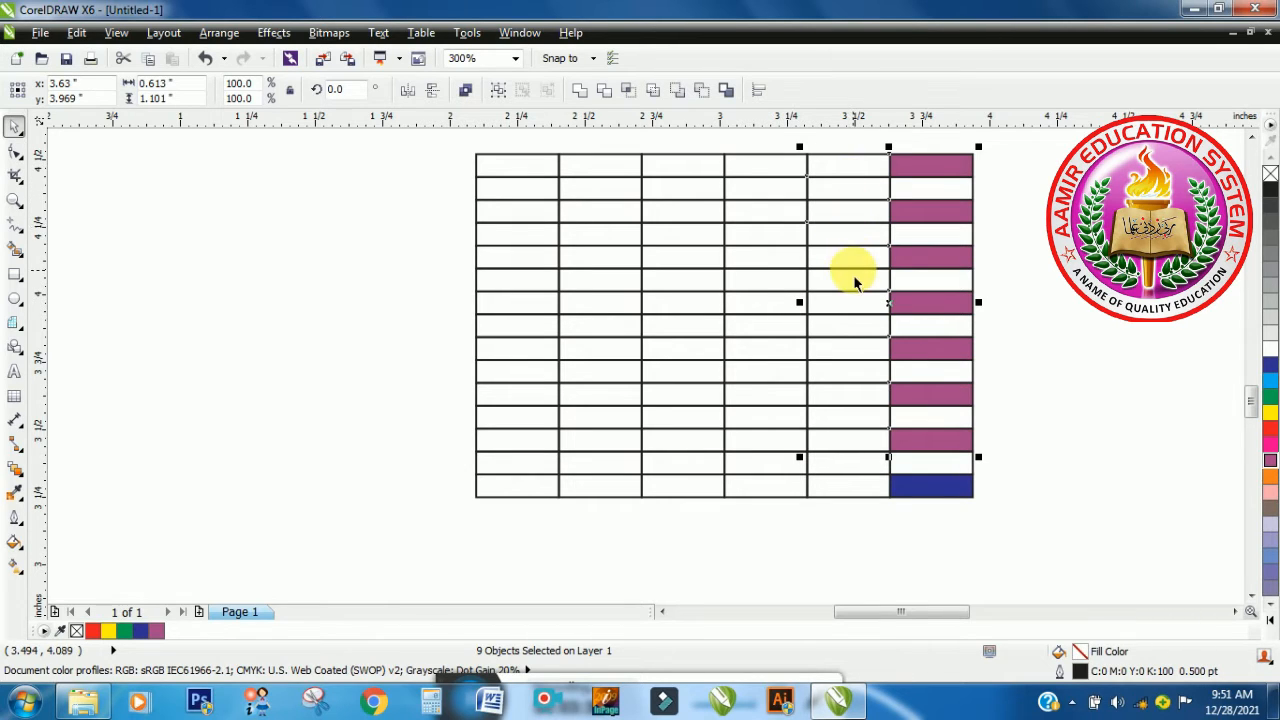
shift+click(857, 323)
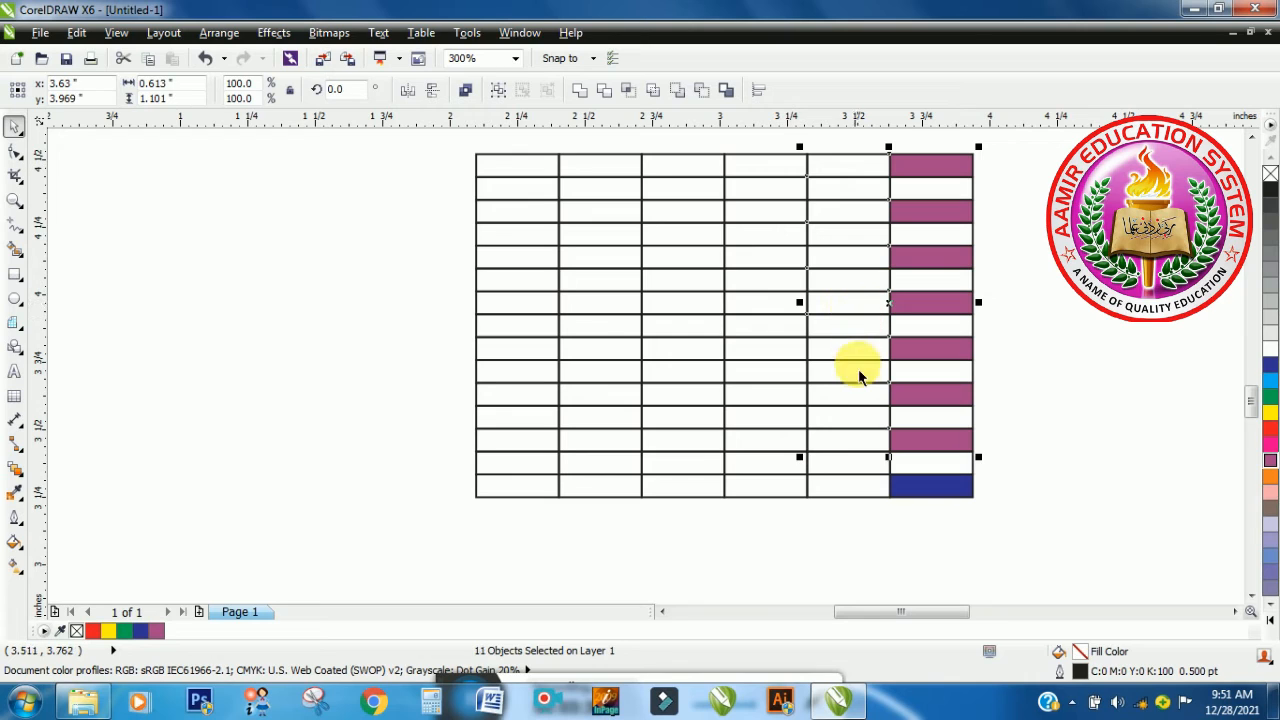
shift+click(858, 374)
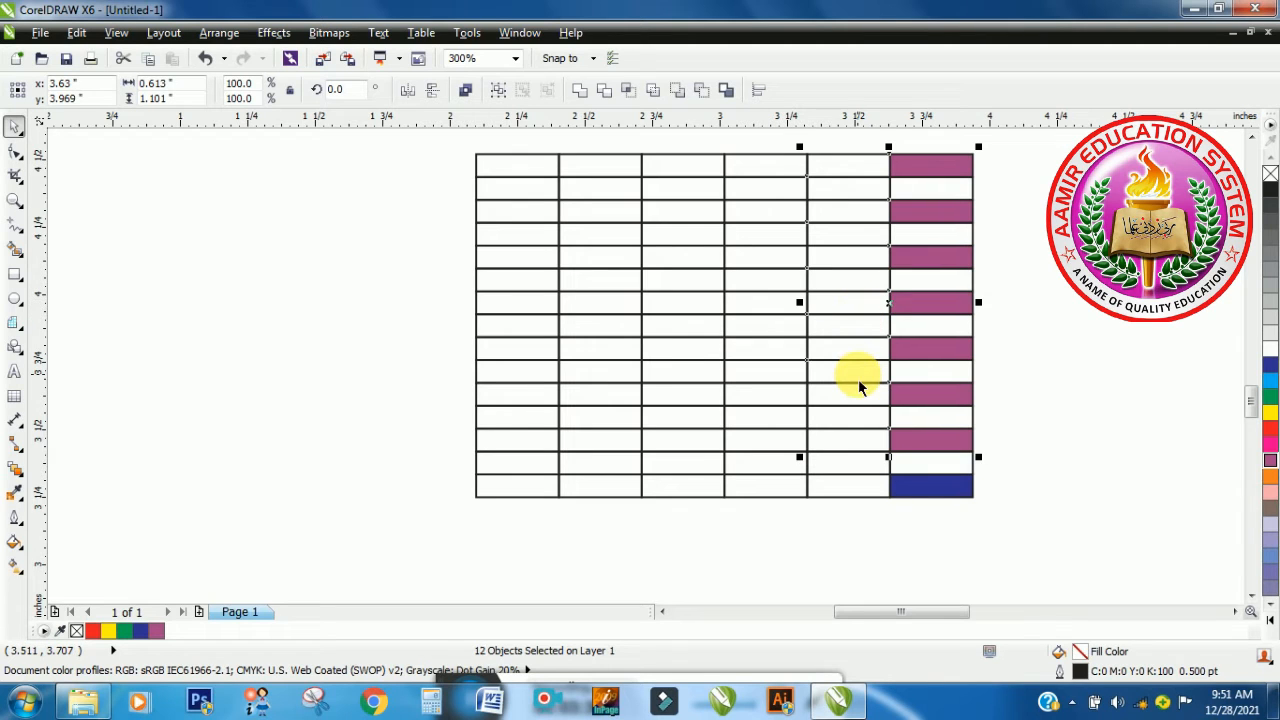
shift+click(857, 465)
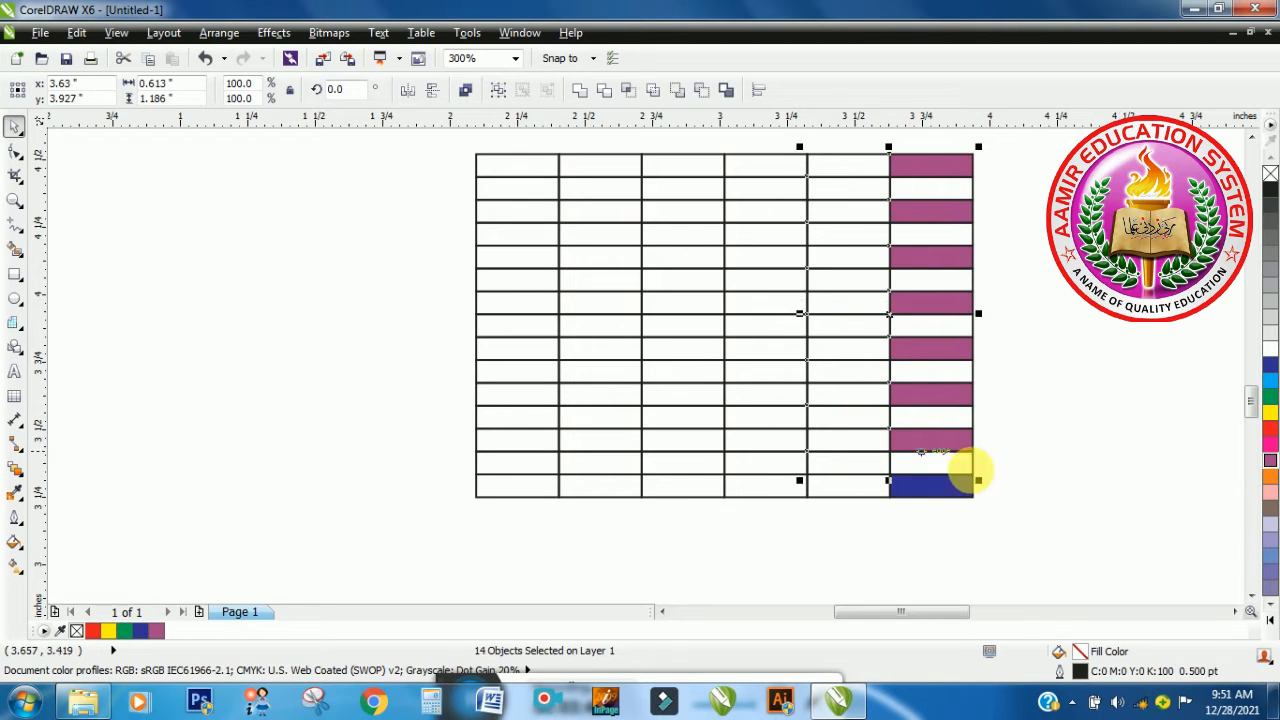
click(1270, 429)
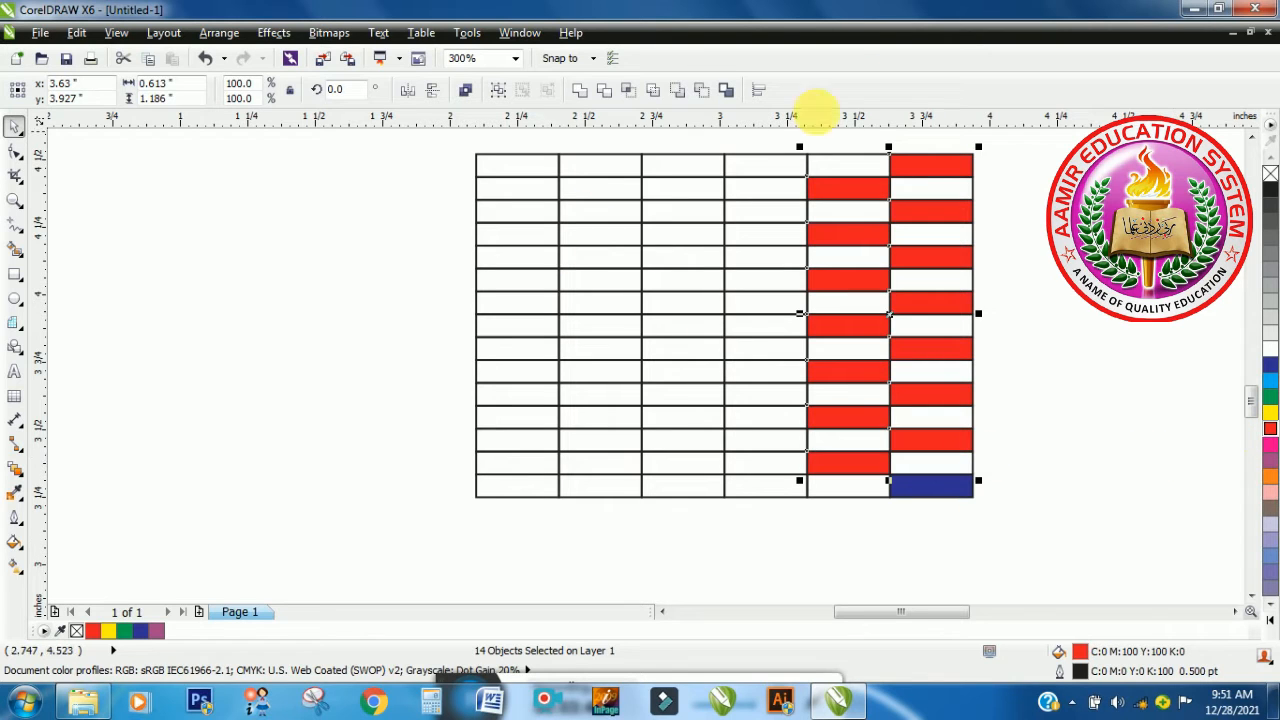
click(1133, 339)
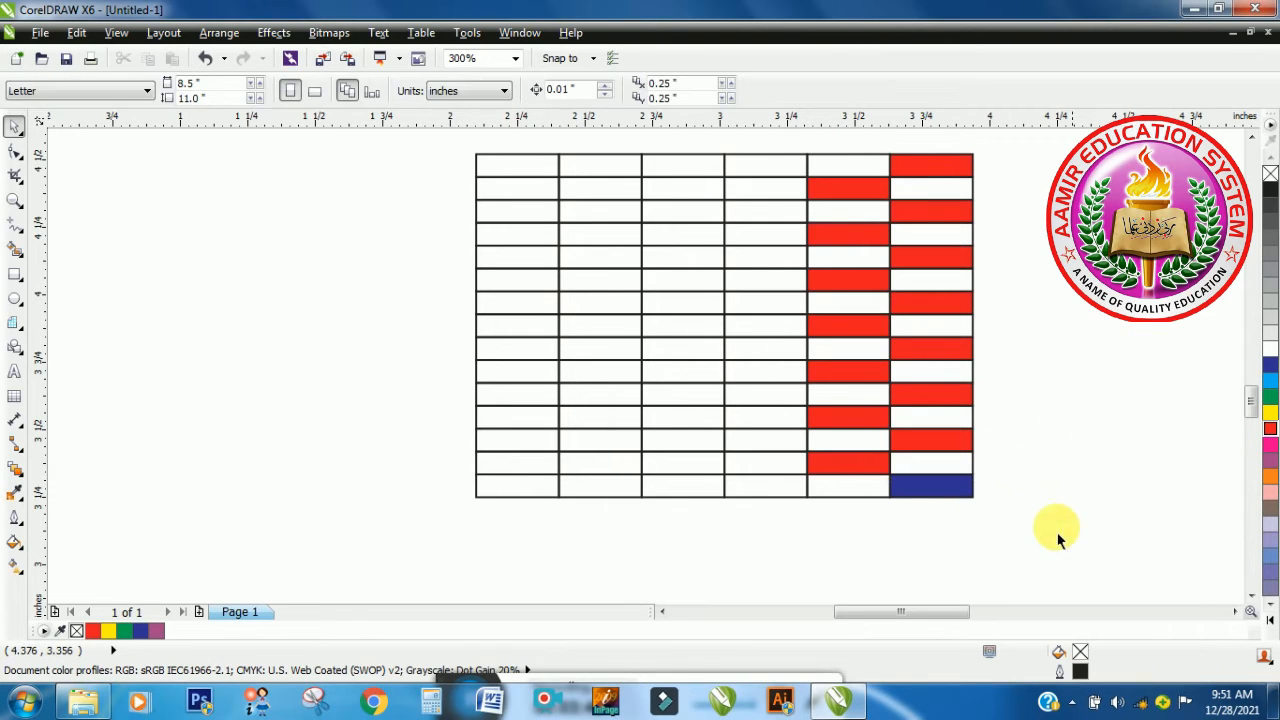
- Round only the lower-right corner of the blue cell with the Shape tool, to a radius of about 0.042 inches
click(940, 488)
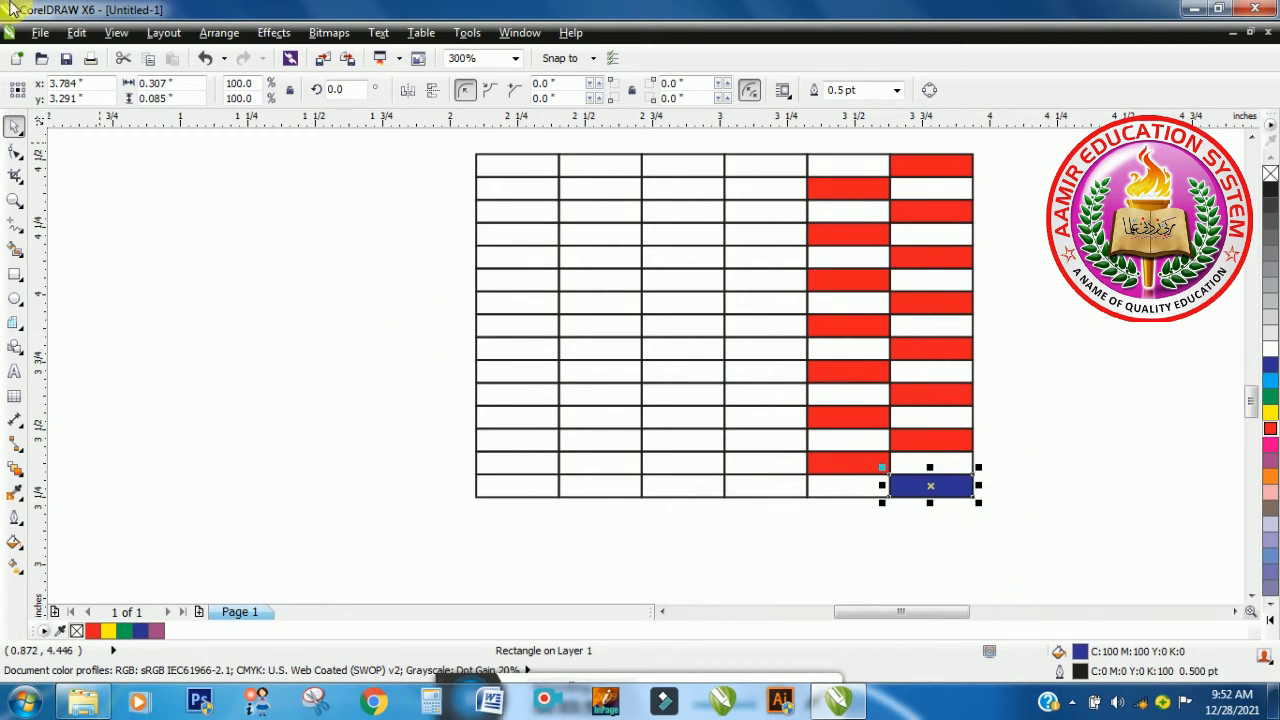
click(14, 156)
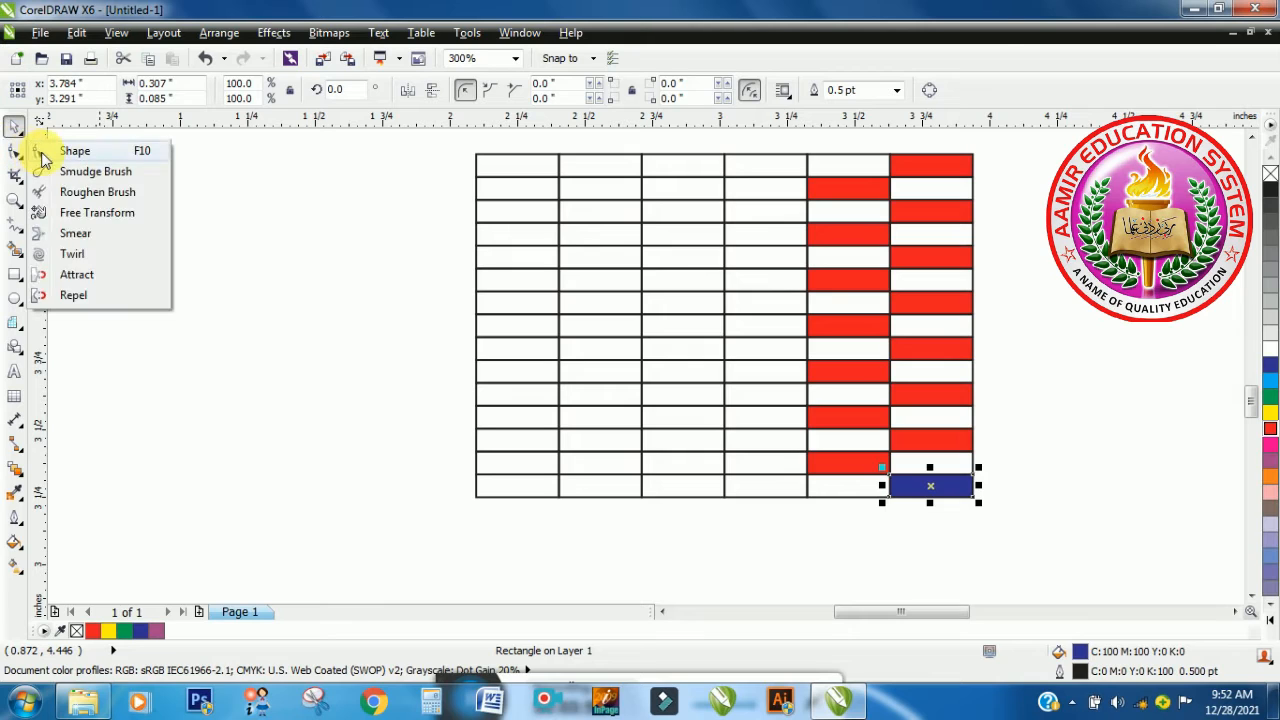
click(42, 154)
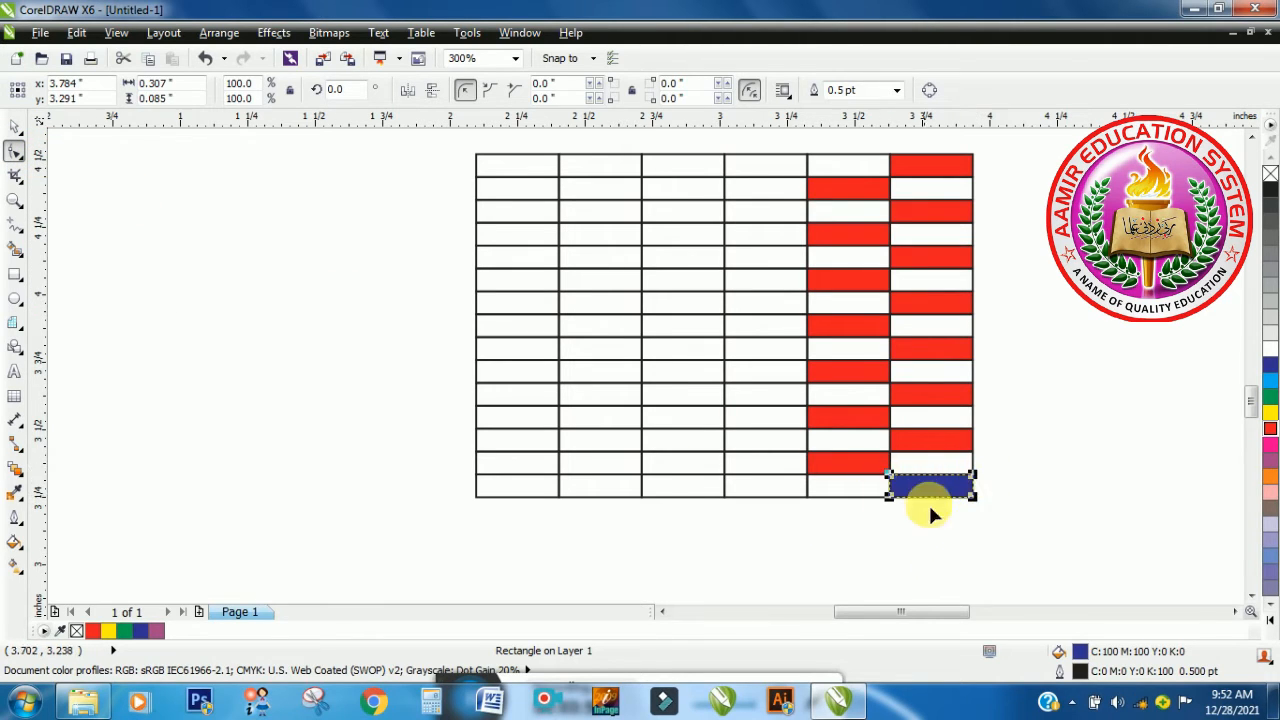
click(972, 498)
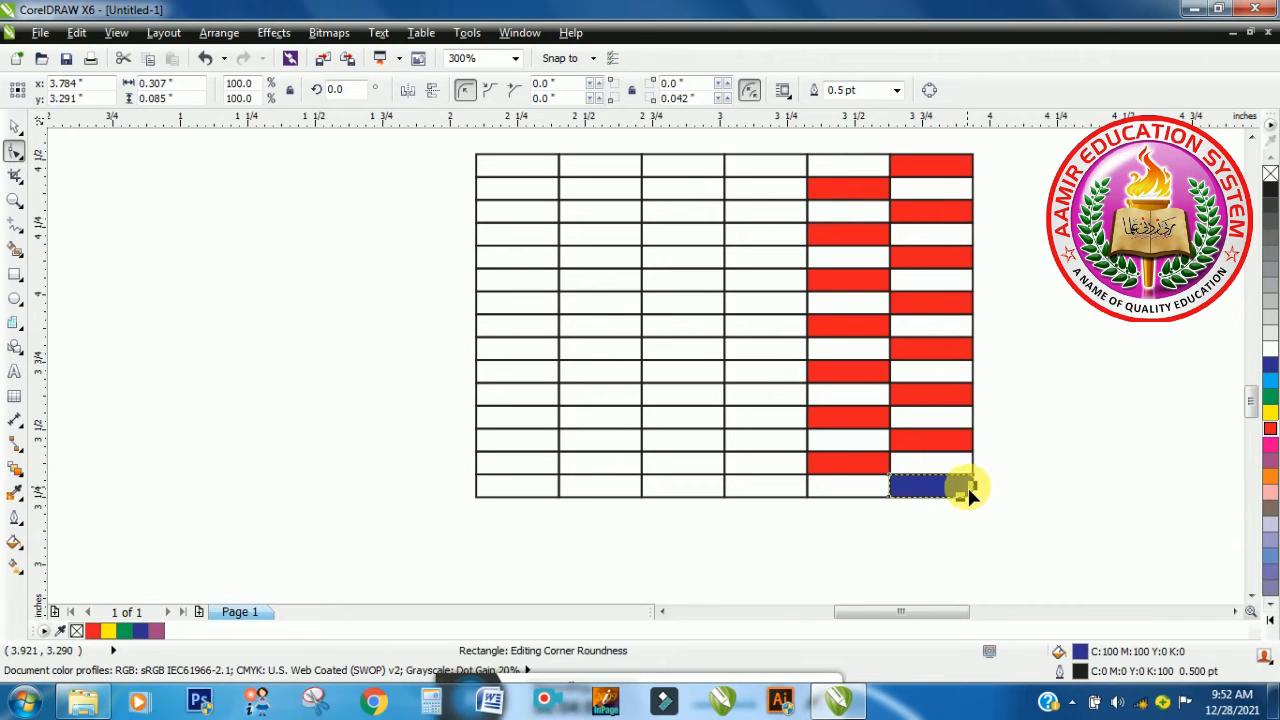
- Round all four corners of the two lowest red cells in the last column to a radius of about 0.042 inches
click(948, 447)
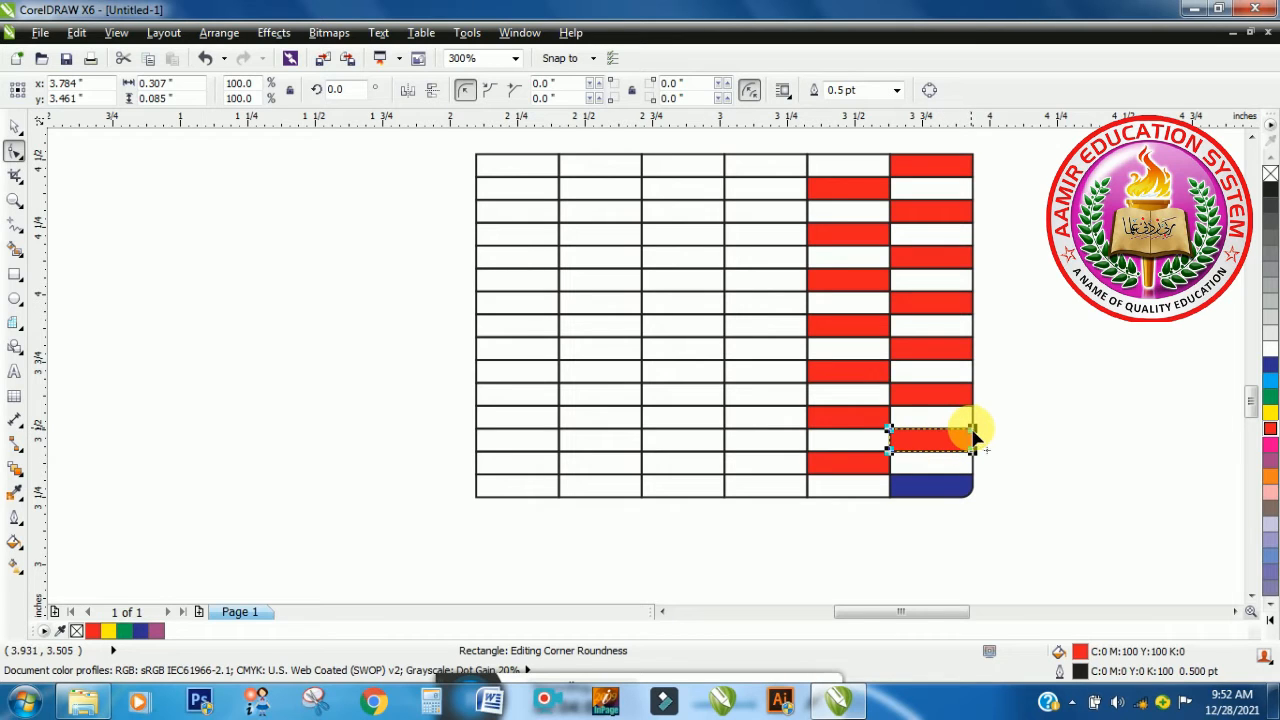
drag(972, 430, 960, 437)
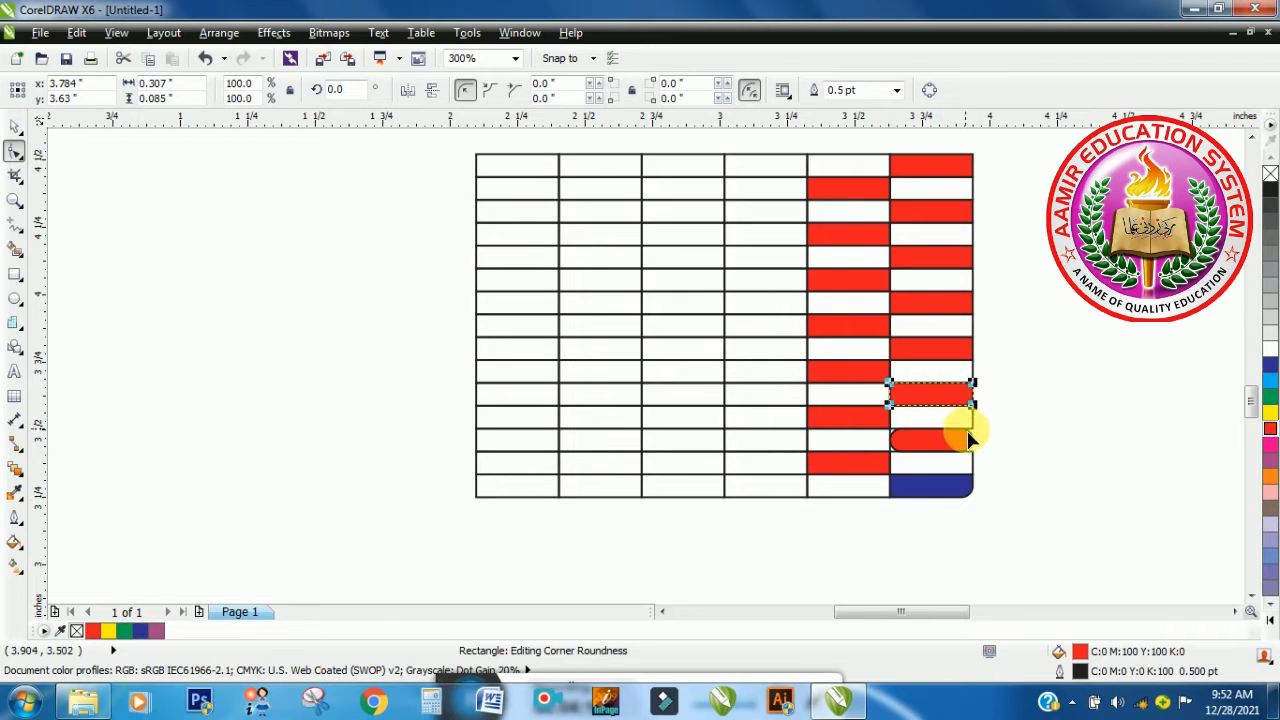
click(964, 390)
drag(975, 392, 958, 382)
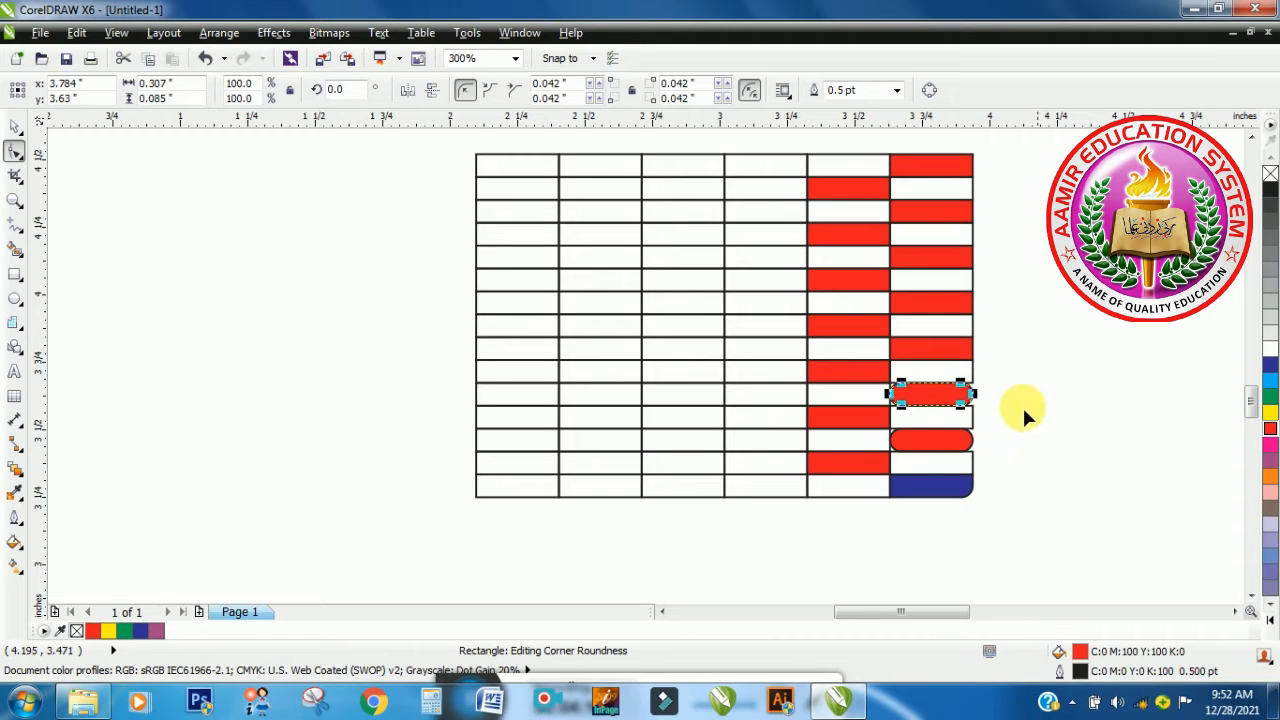
- Round only the lower-right corner of the next two red cells up the last column, to a radius of about 0.042 inches
click(951, 346)
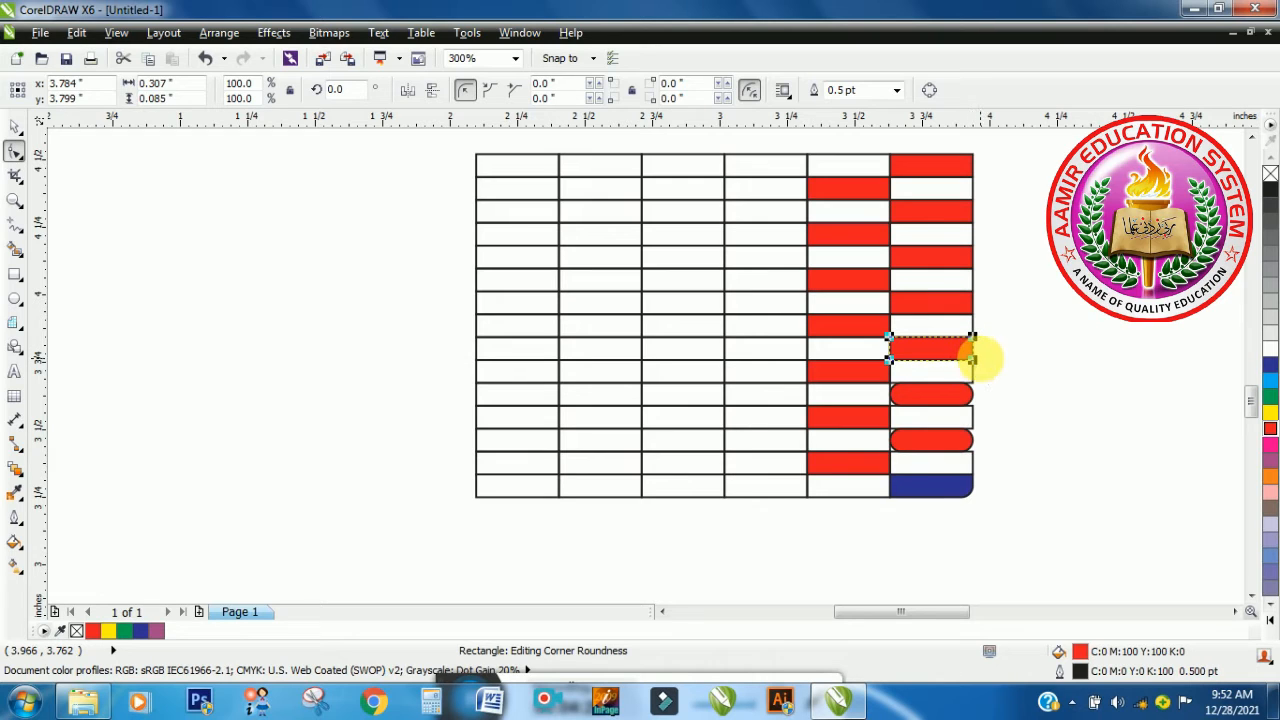
drag(971, 354, 963, 352)
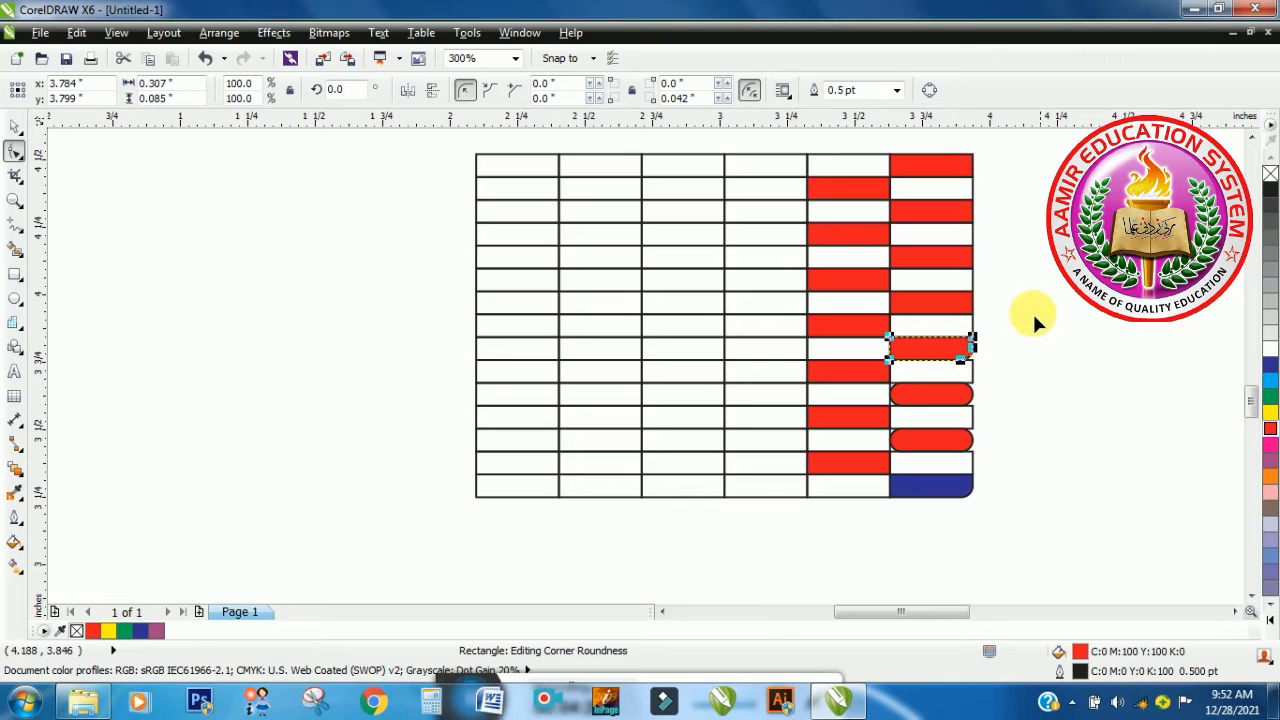
click(942, 301)
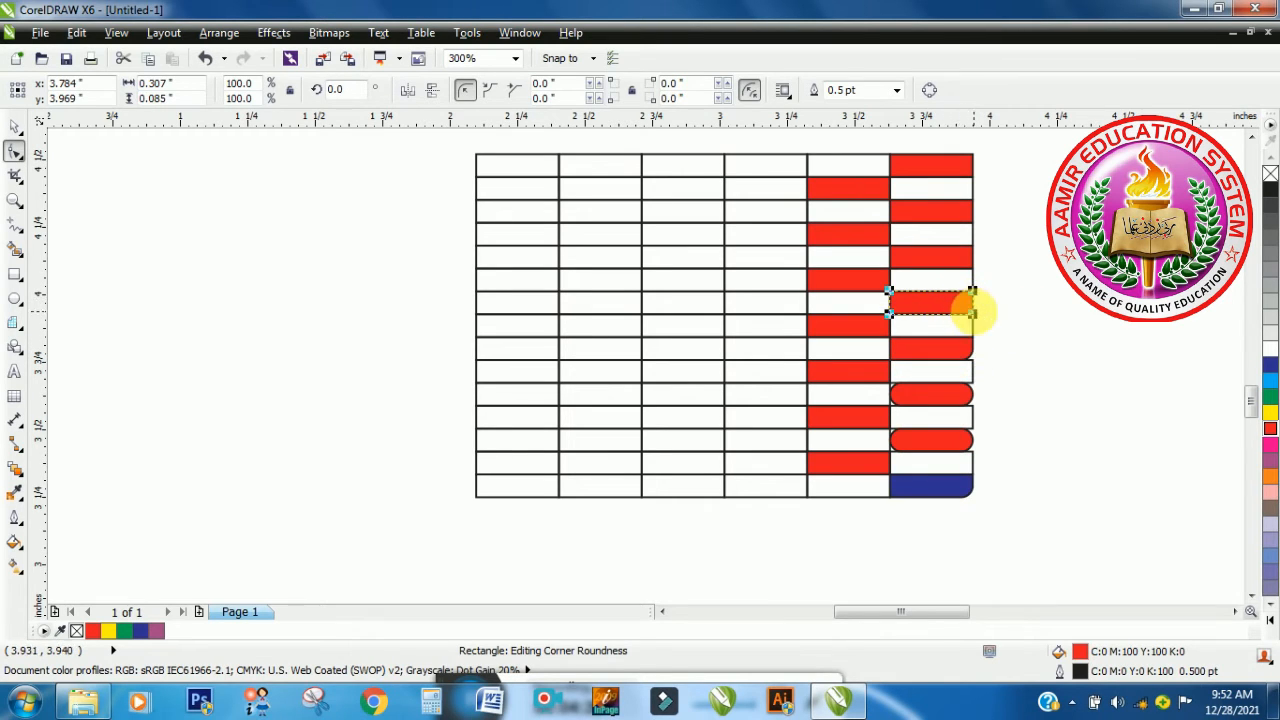
drag(974, 315, 938, 306)
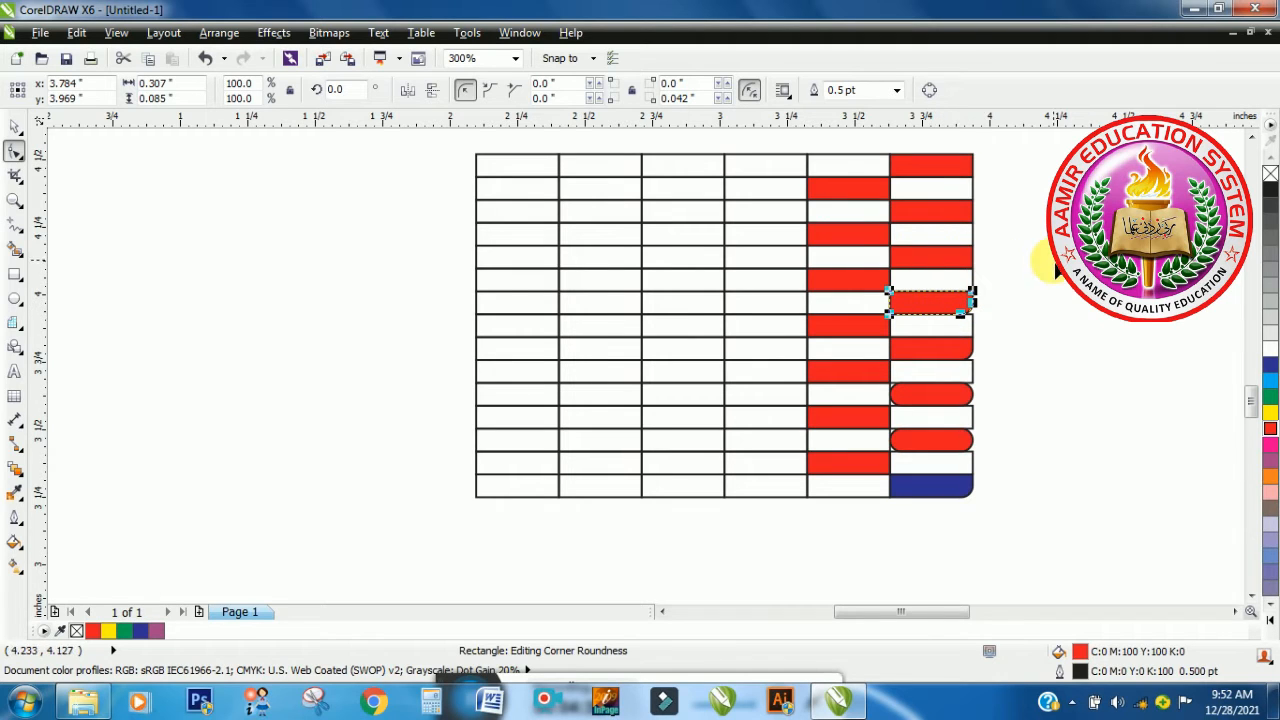
- Move the four rounded red cells and the red cell above them out of the last column into the empty area beside the grid
click(522, 327)
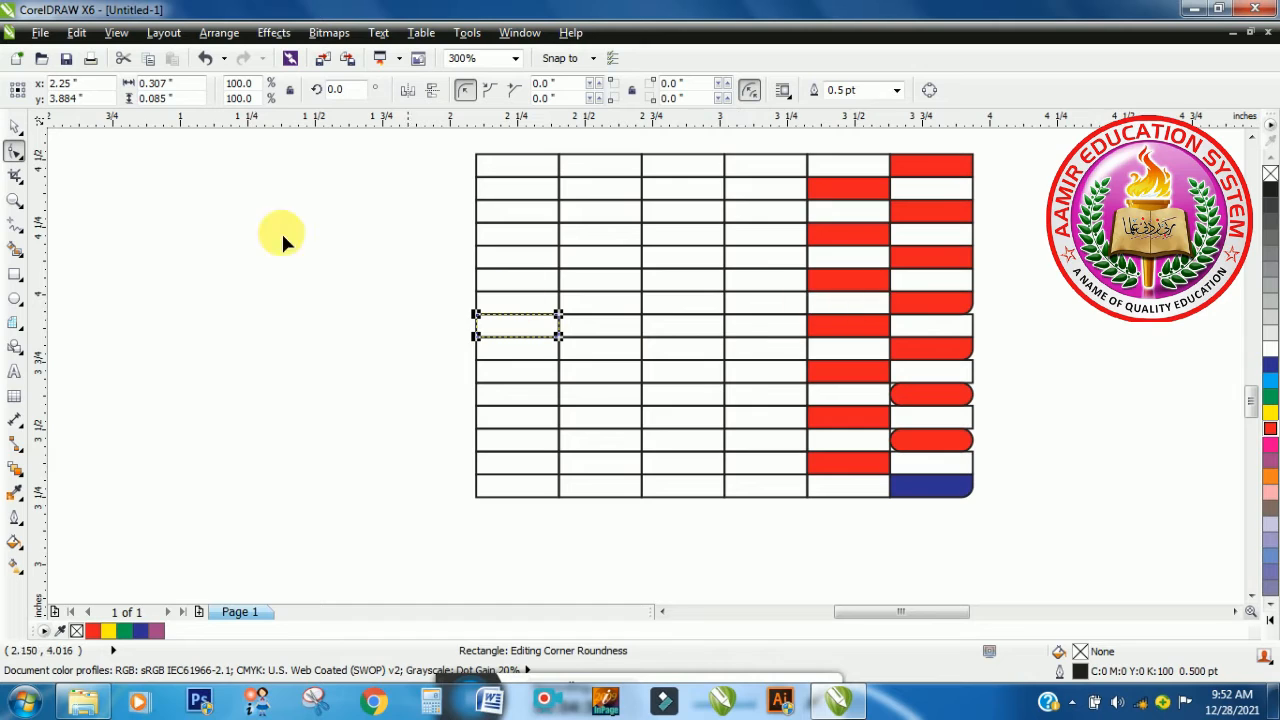
click(14, 128)
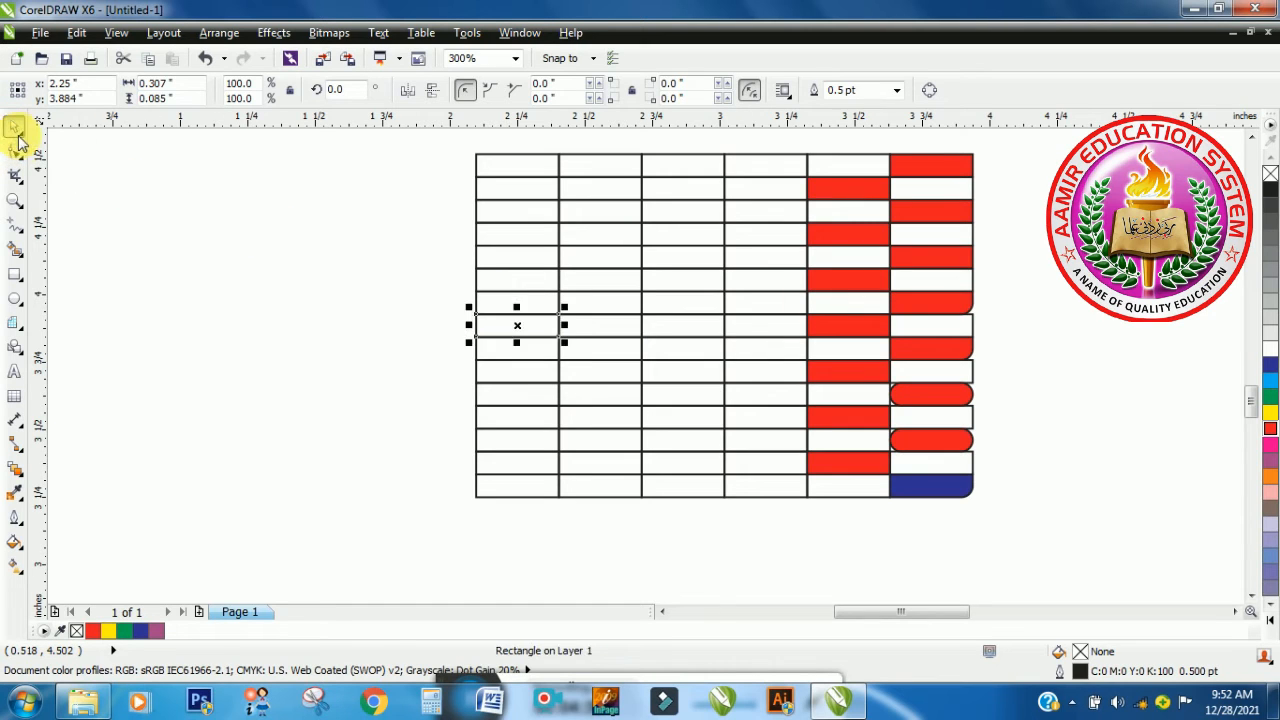
click(316, 460)
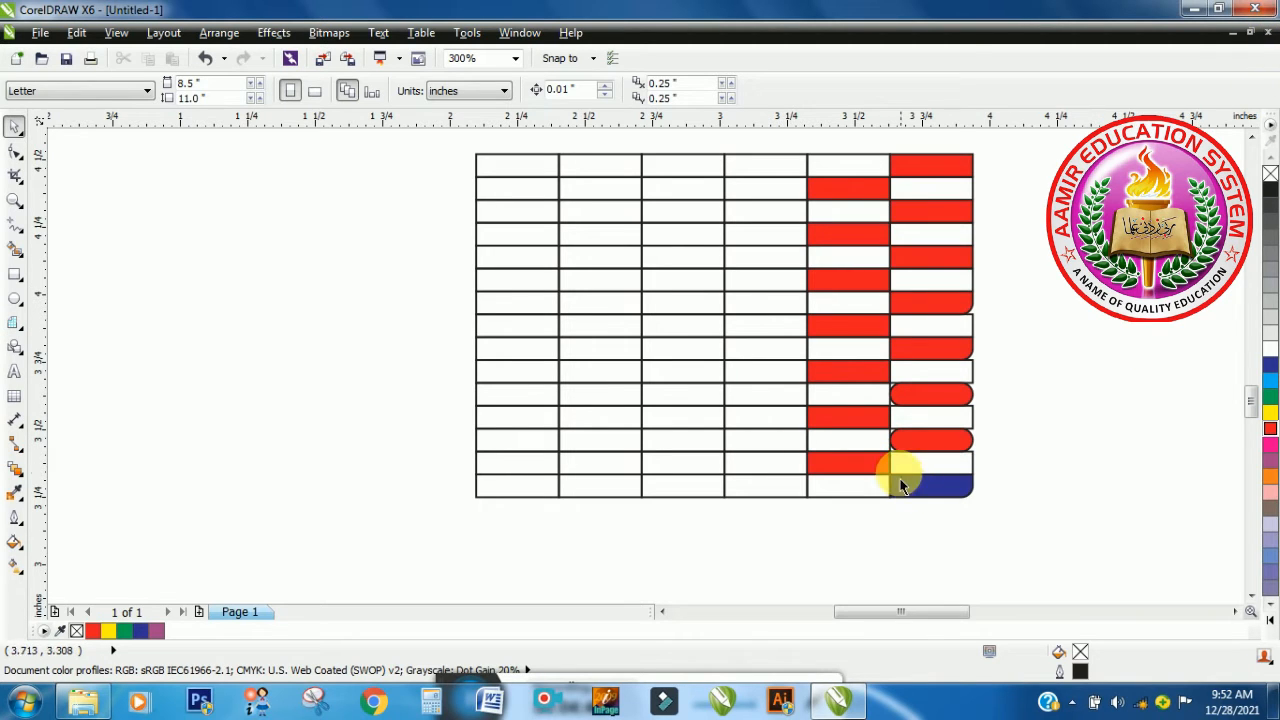
click(946, 437)
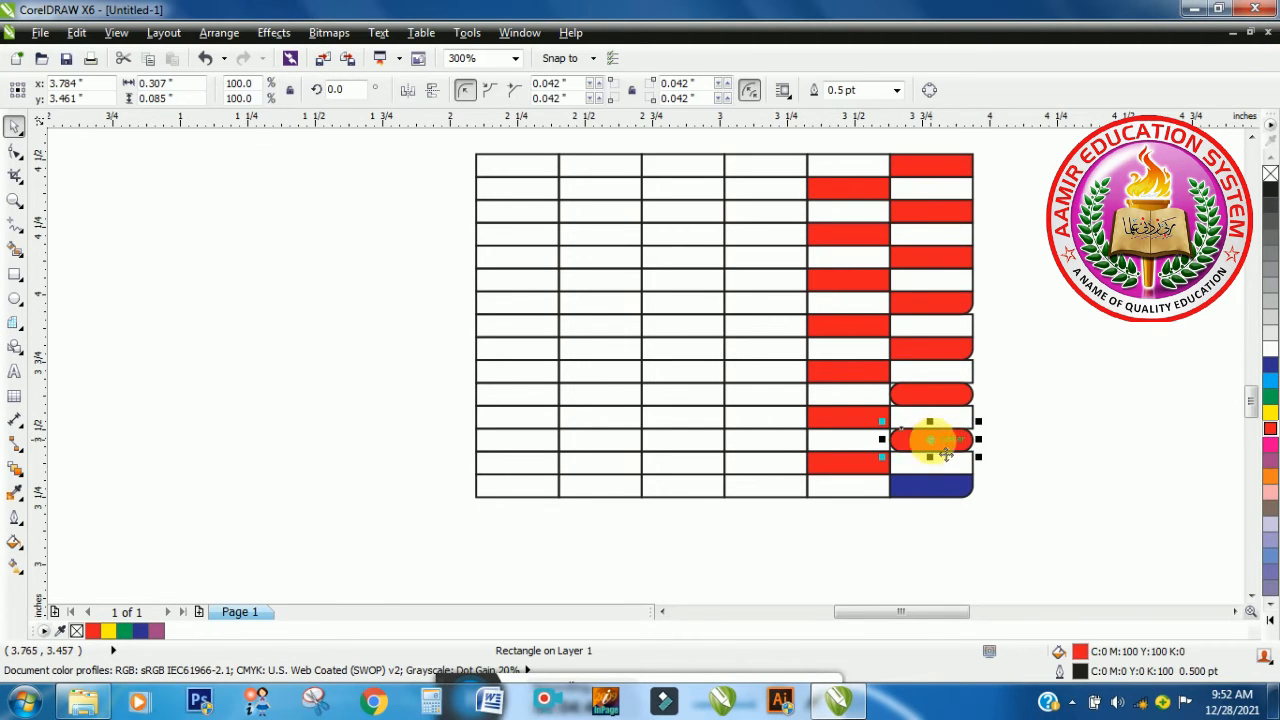
drag(946, 452, 1164, 439)
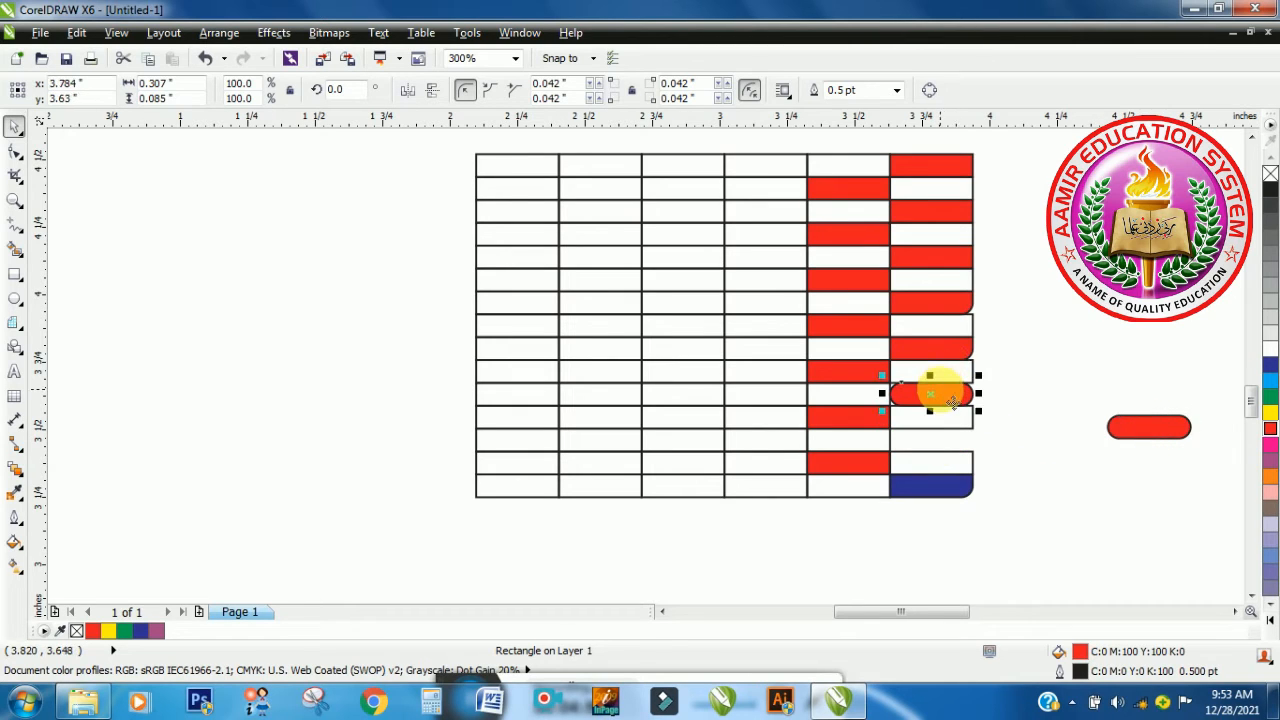
drag(930, 395, 1151, 379)
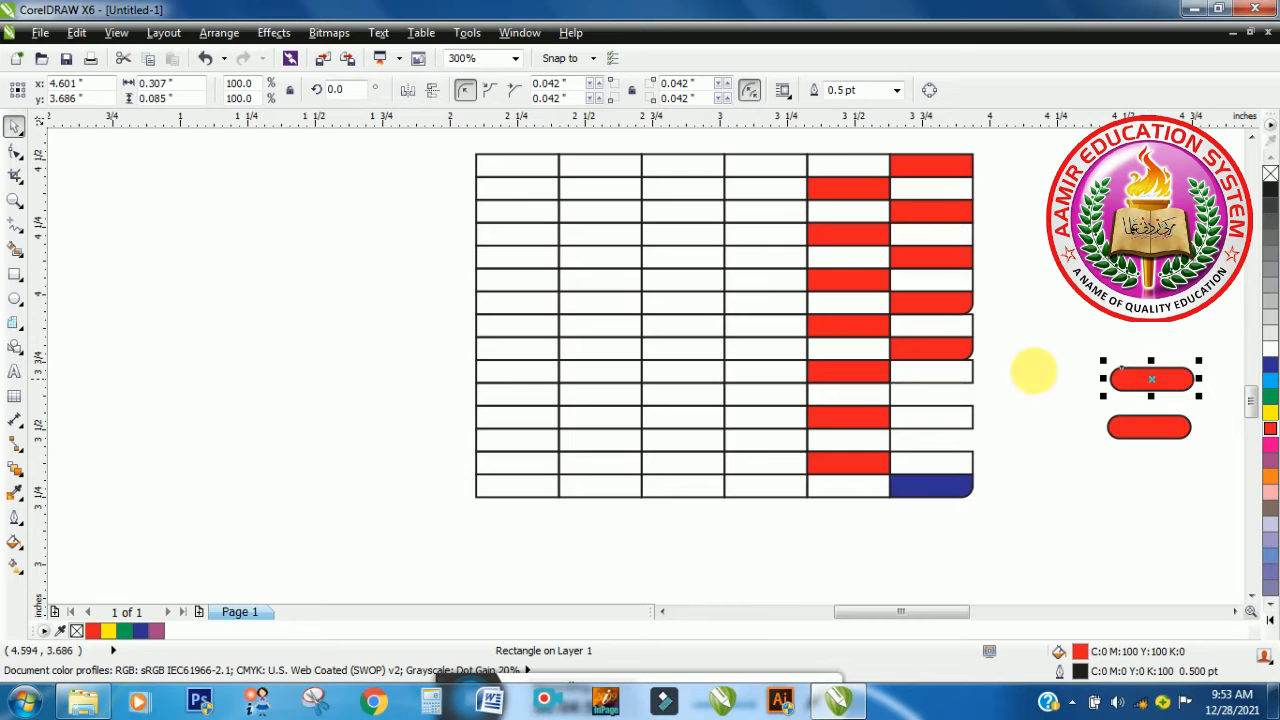
drag(931, 347, 1160, 344)
drag(924, 297, 1174, 247)
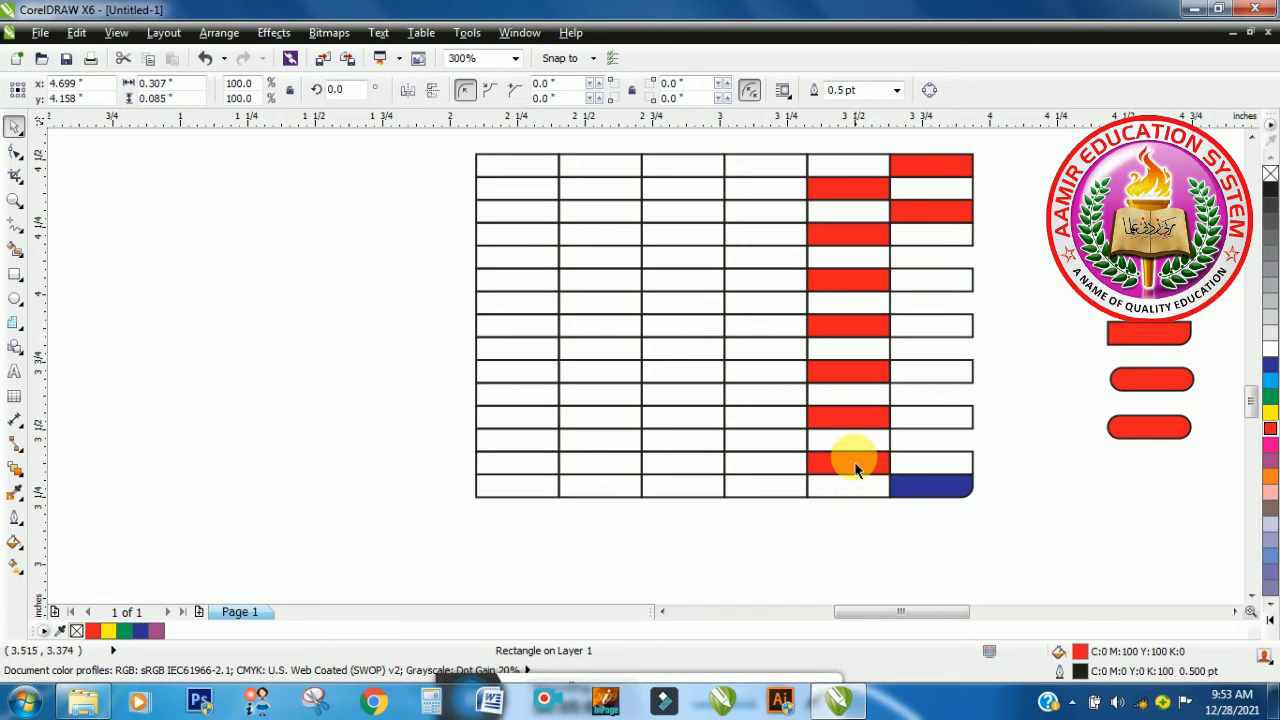
click(298, 484)
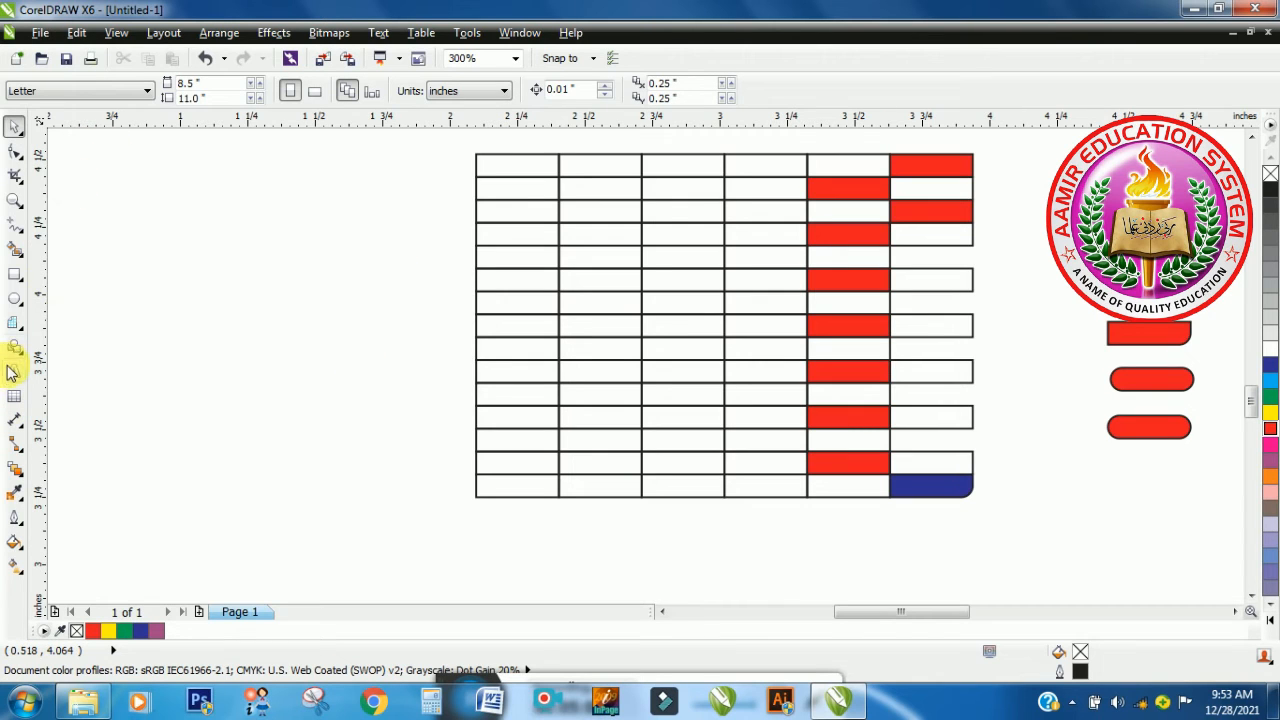
- Draw a Graph Paper grid with 2 columns and 4 rows, cells about 0.39 by 0.24 inches, in the empty area left of the existing grid
click(15, 333)
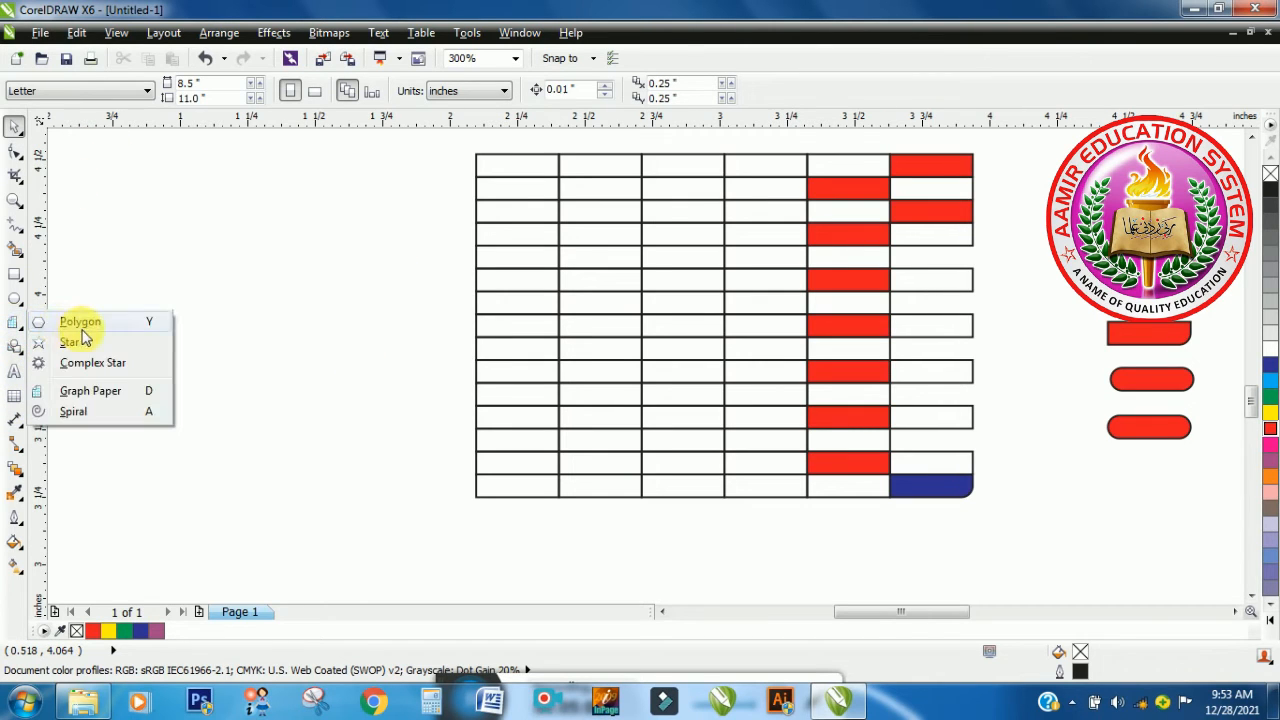
click(90, 390)
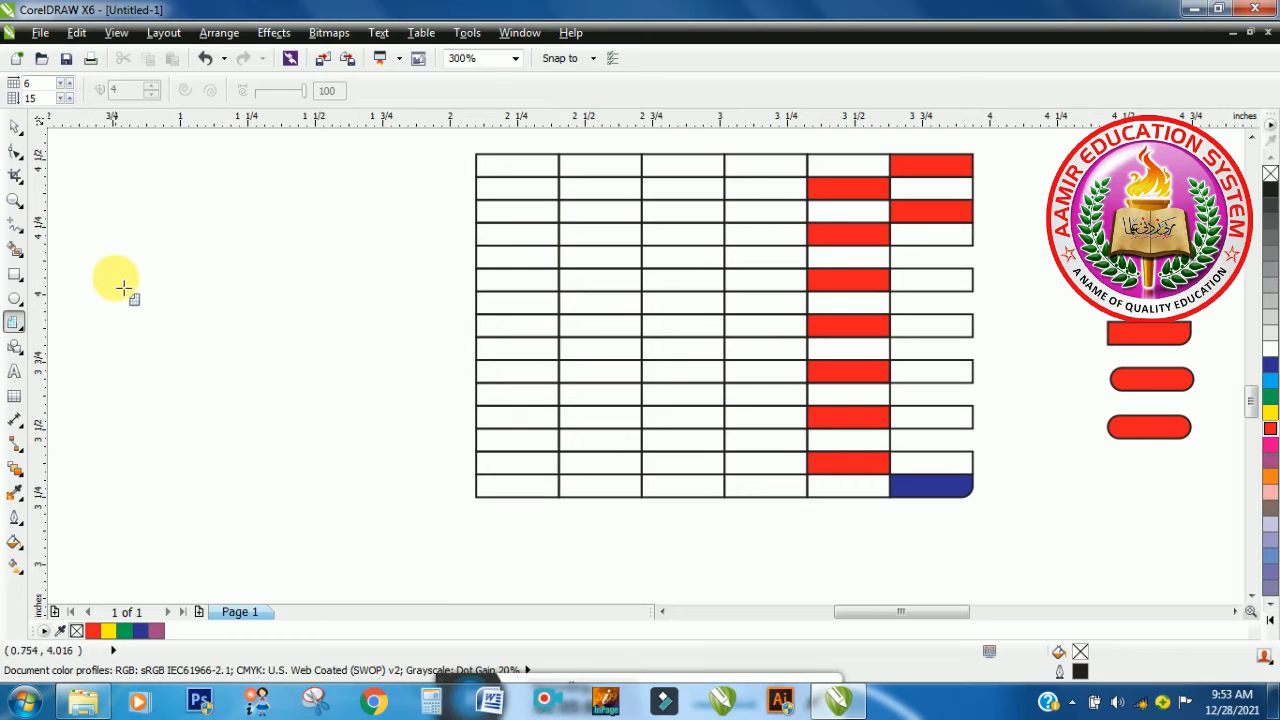
drag(115, 268, 205, 370)
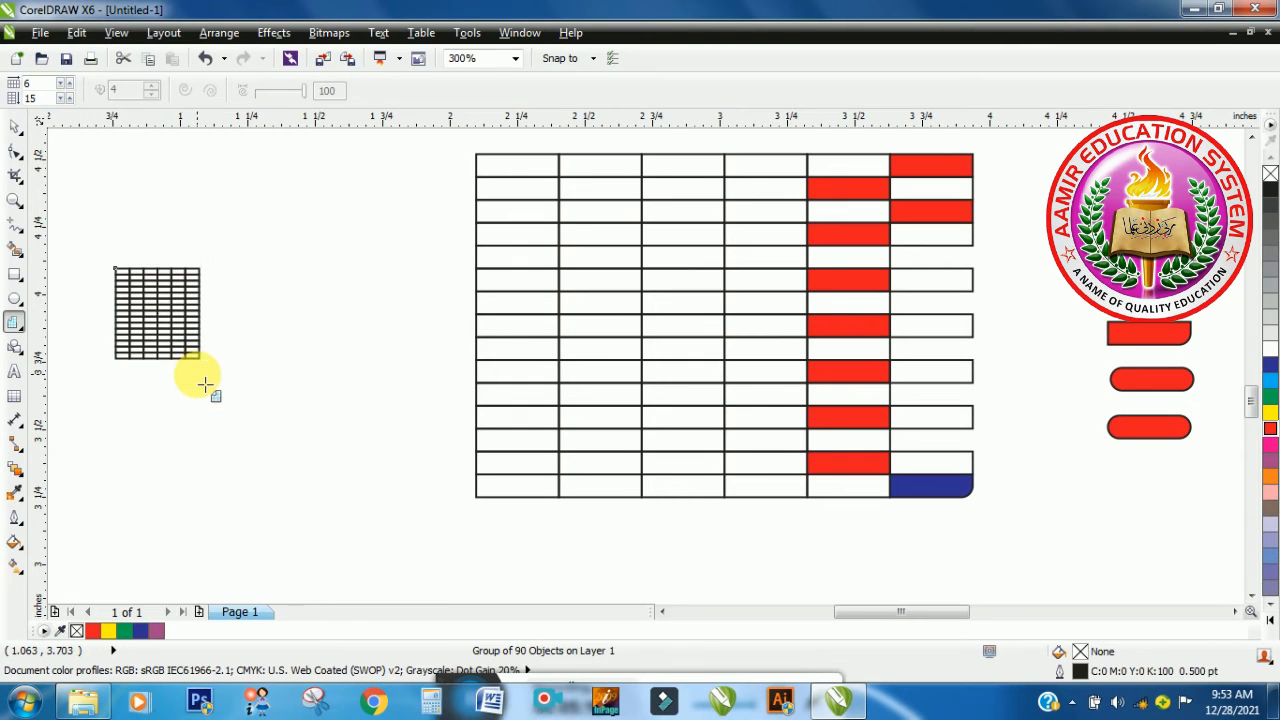
key(ctrl+z)
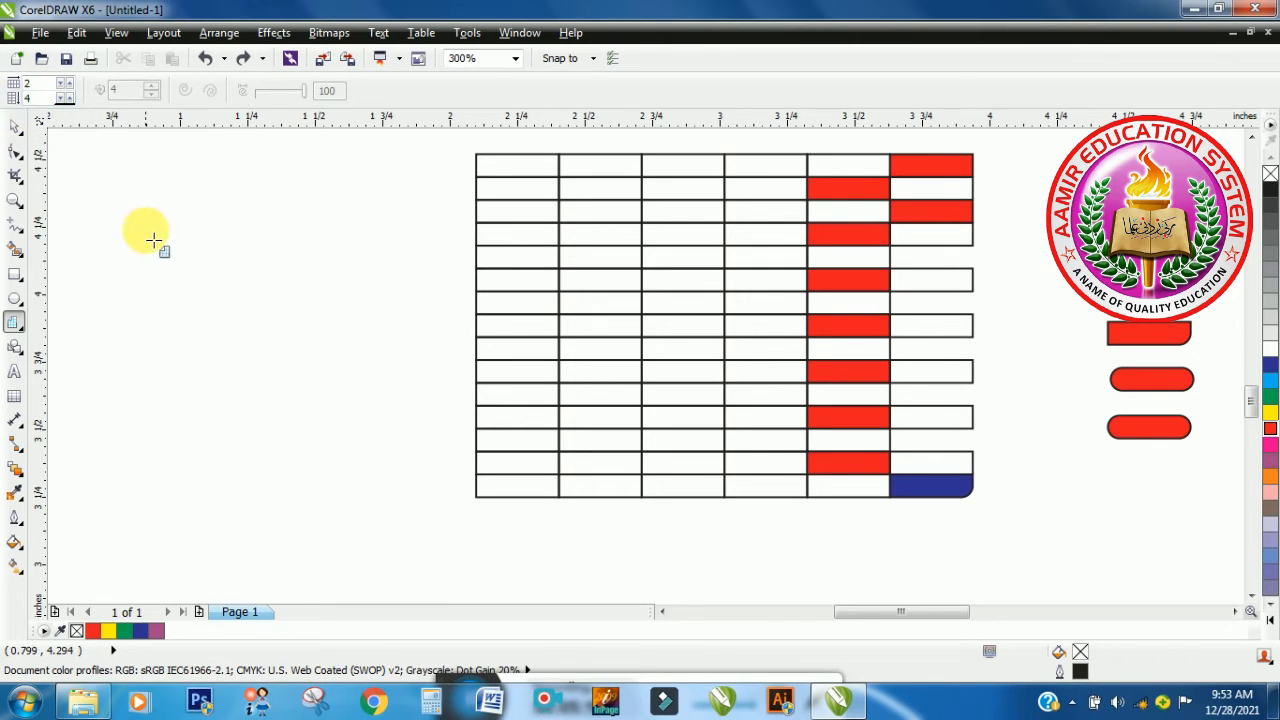
drag(153, 239, 357, 490)
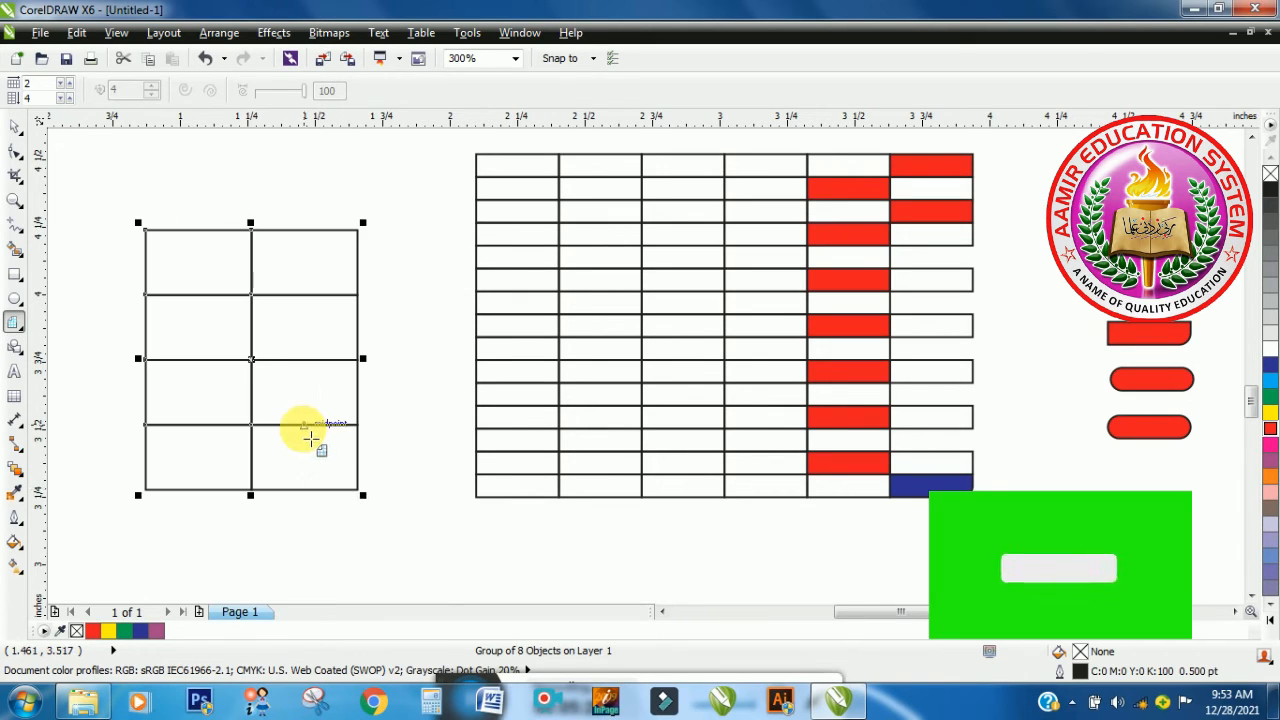
- Ungroup the 2-by-4 grid into individual cells and clear the selection
right_click(288, 412)
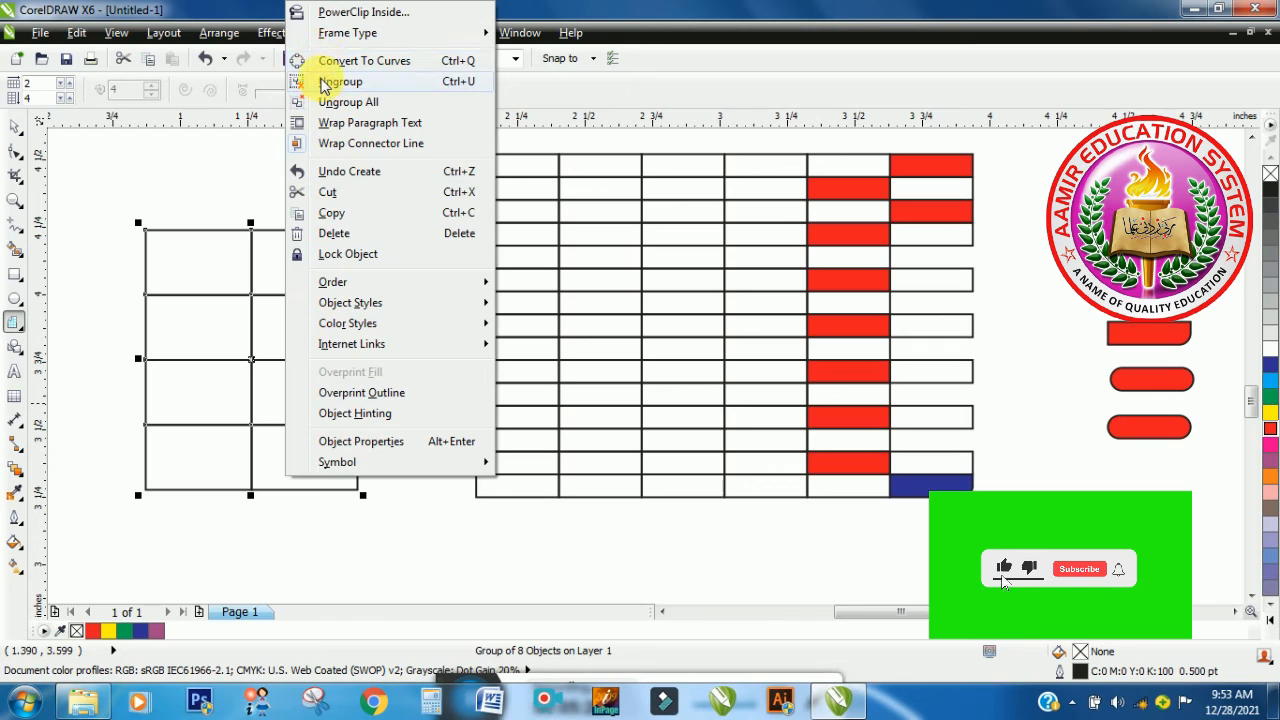
click(338, 81)
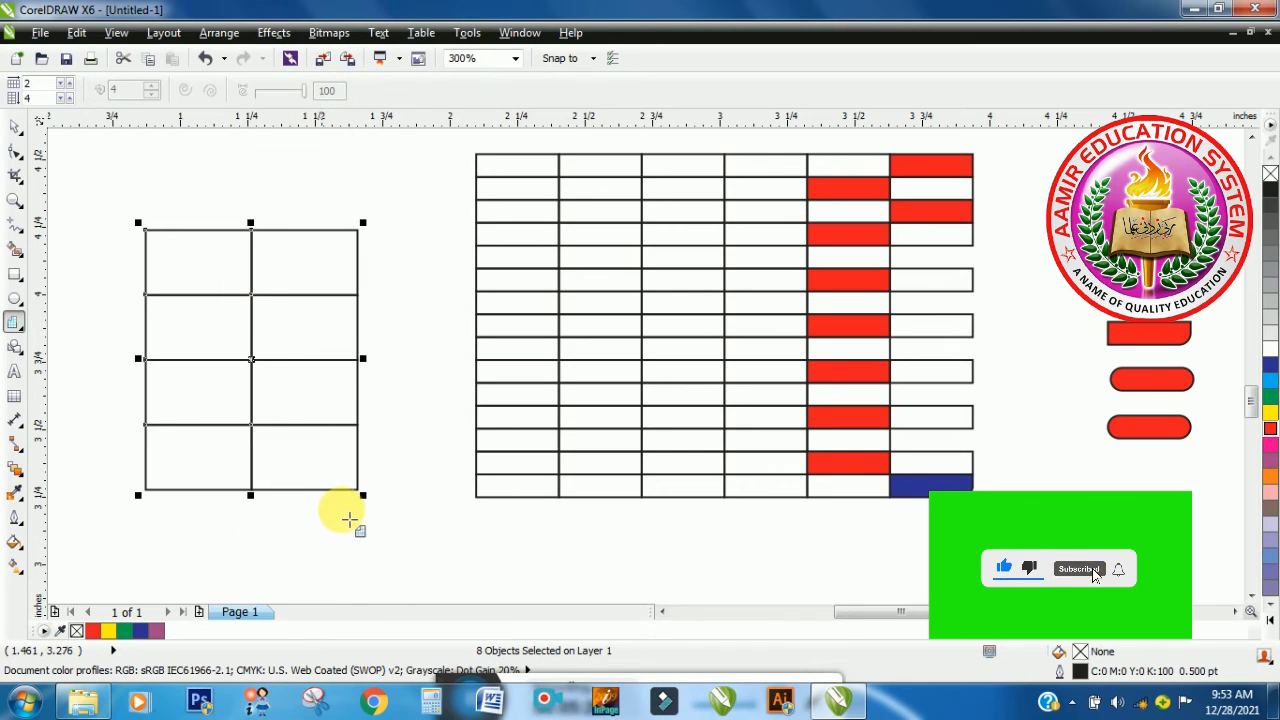
click(349, 519)
click(302, 457)
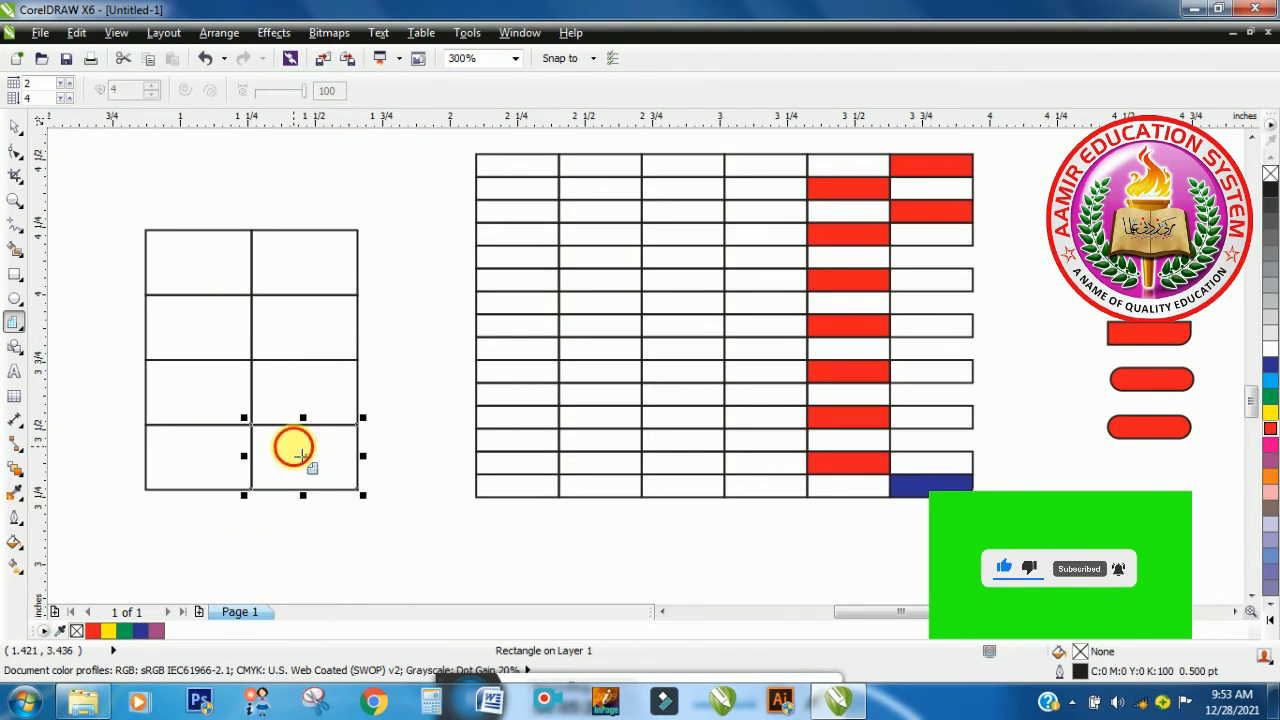
drag(292, 446, 355, 516)
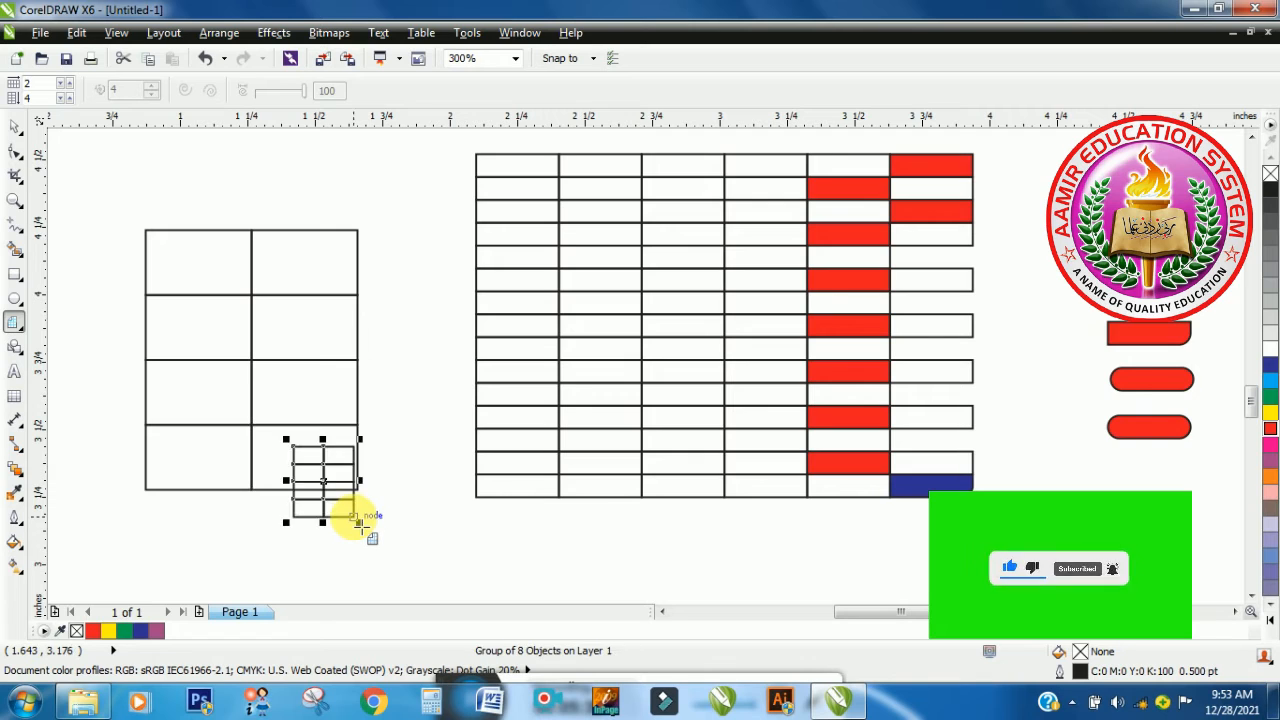
key(ctrl+z)
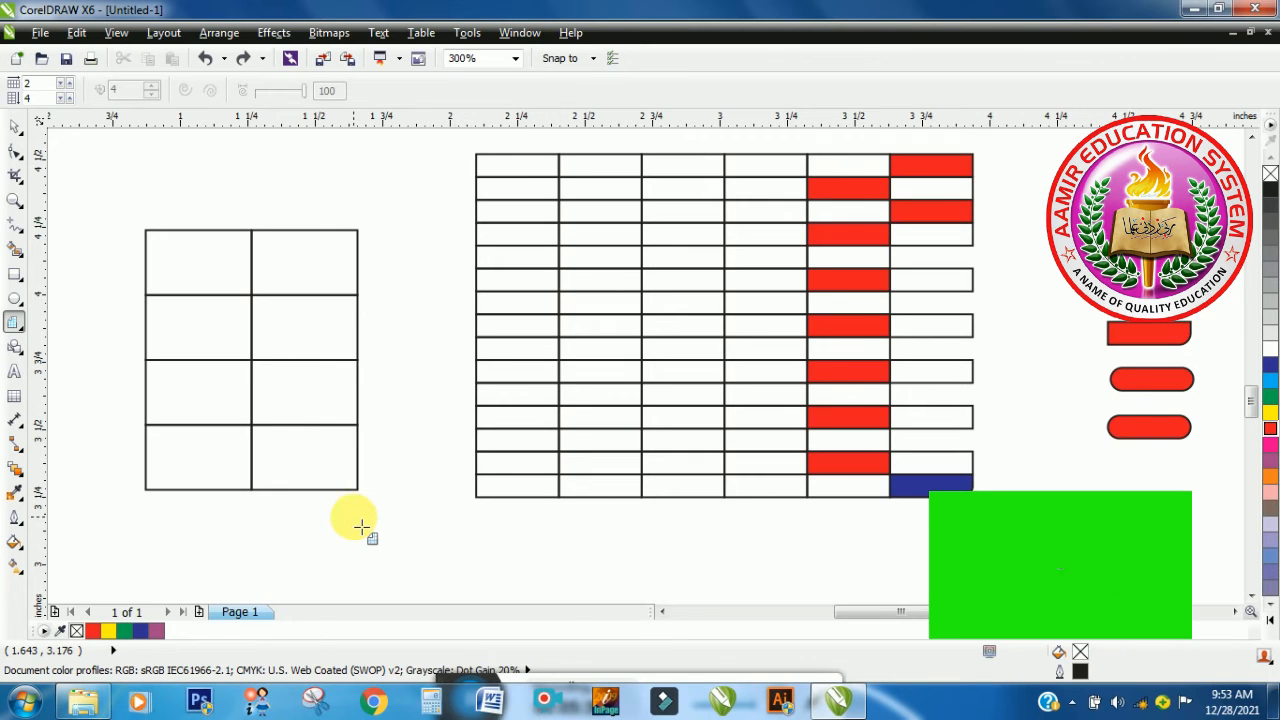
- Move the lower-right cell of the 2-by-4 grid out to the lower right and fill it red
click(16, 127)
click(279, 438)
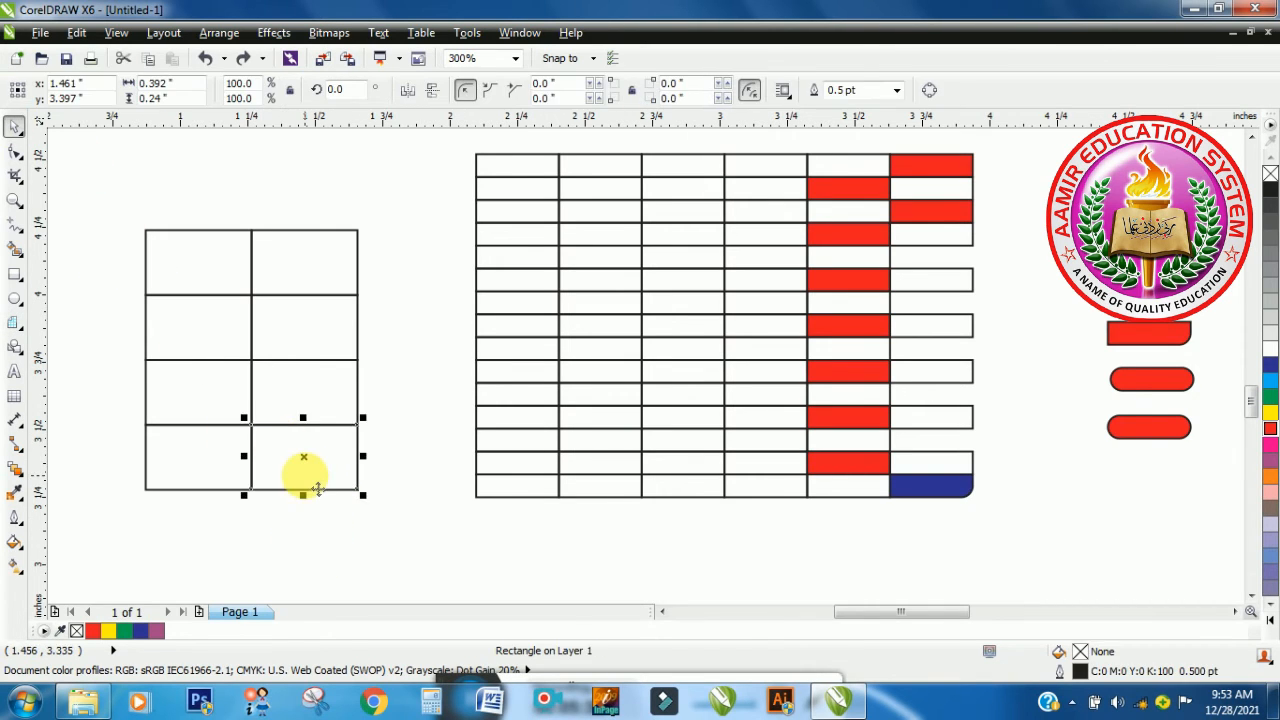
drag(317, 467, 431, 507)
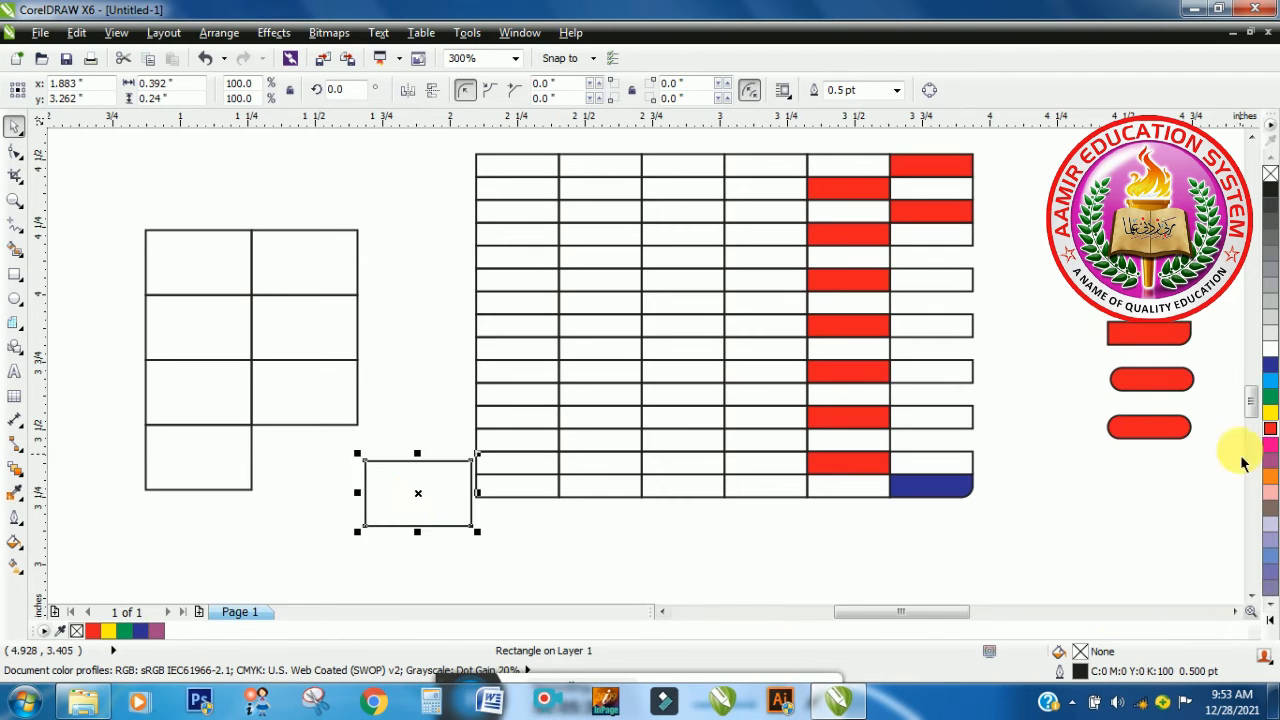
click(1270, 428)
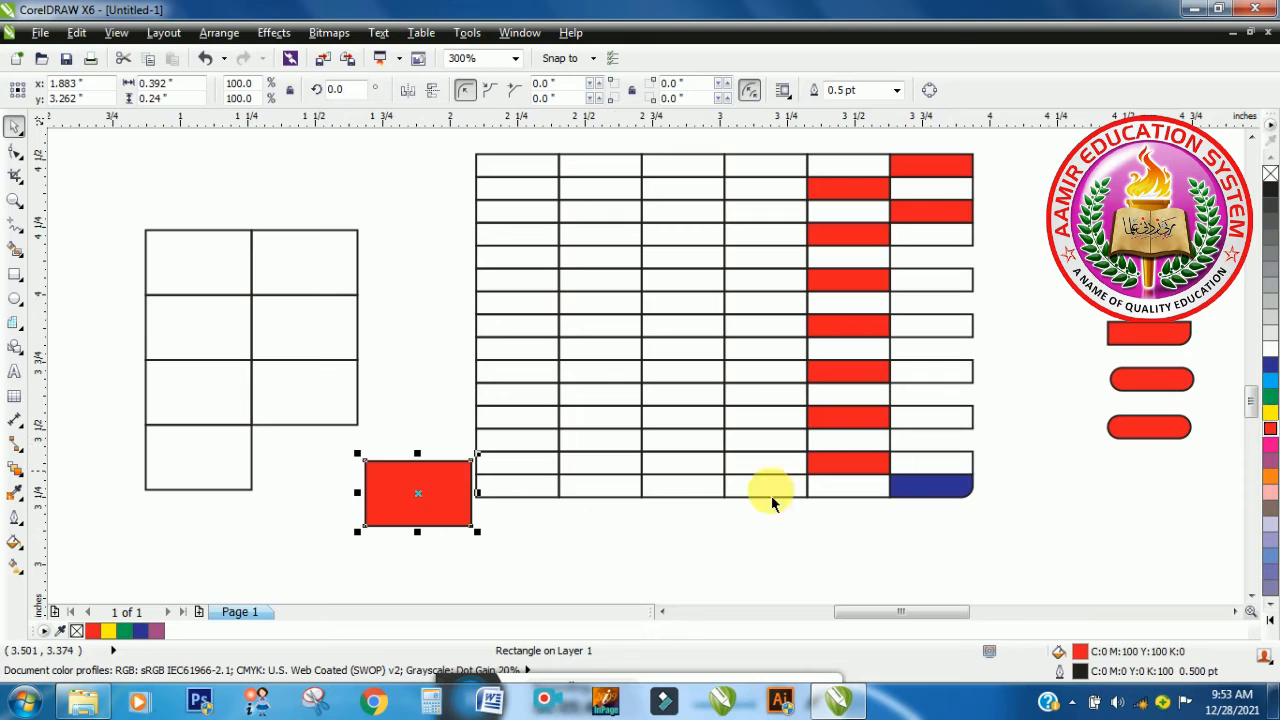
- Stack two overlapping copies of the red cell upward, filling the first yellow and the second green
drag(429, 508, 416, 461)
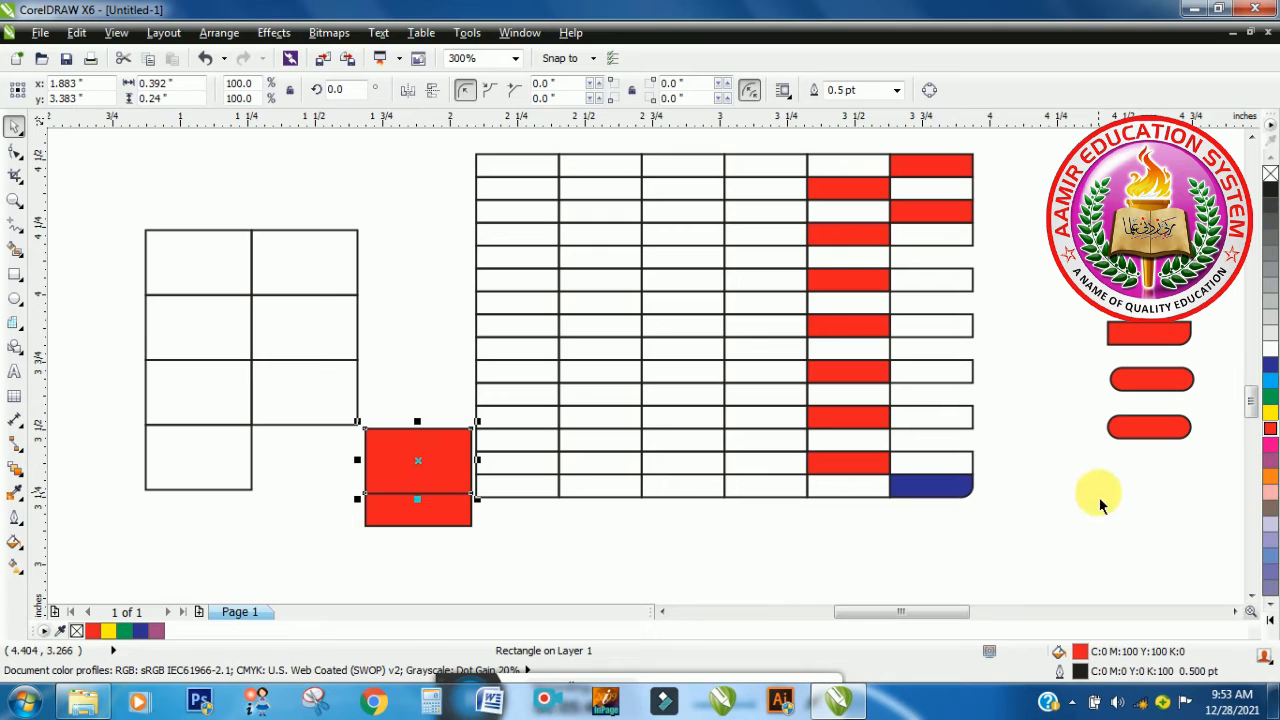
click(1270, 412)
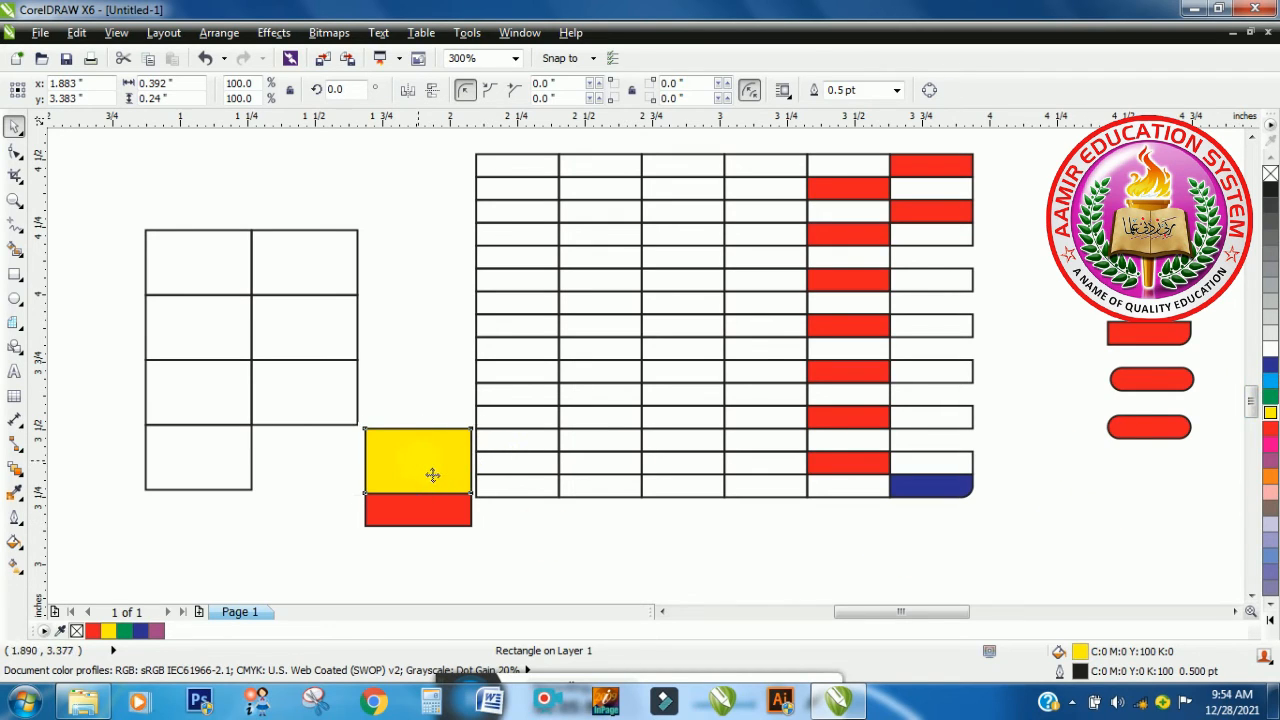
drag(432, 474, 432, 460)
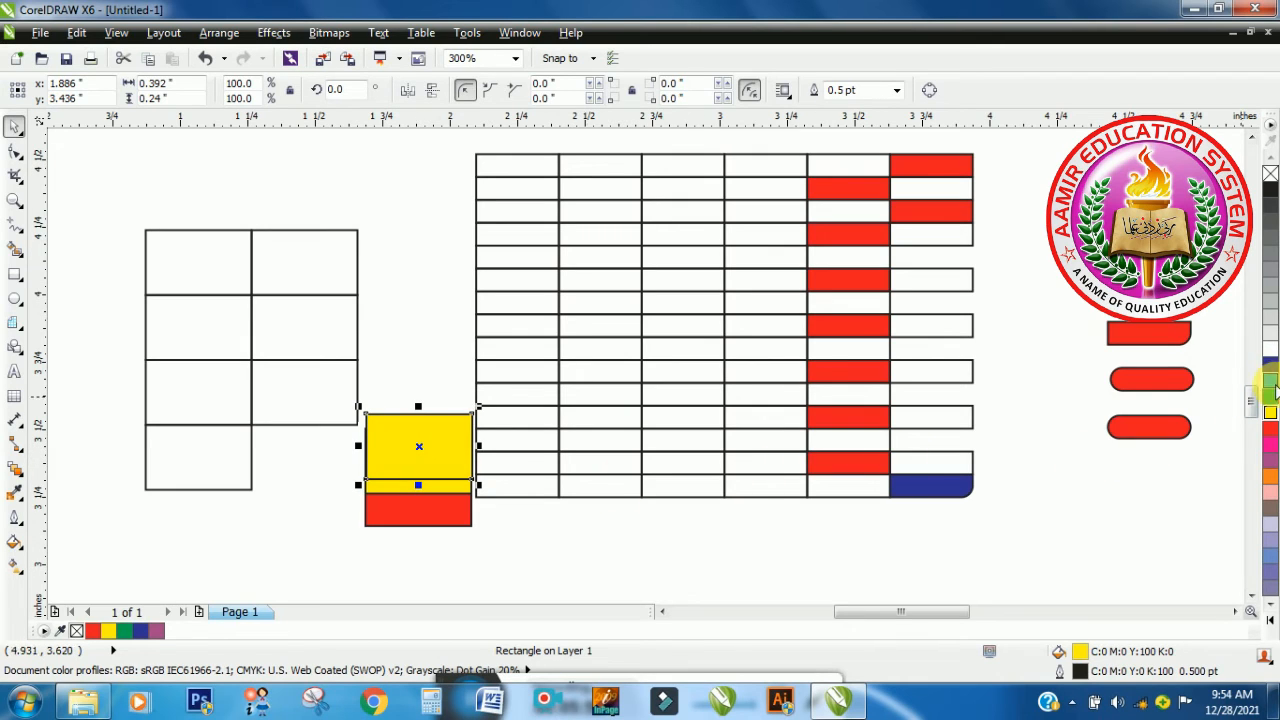
click(1272, 399)
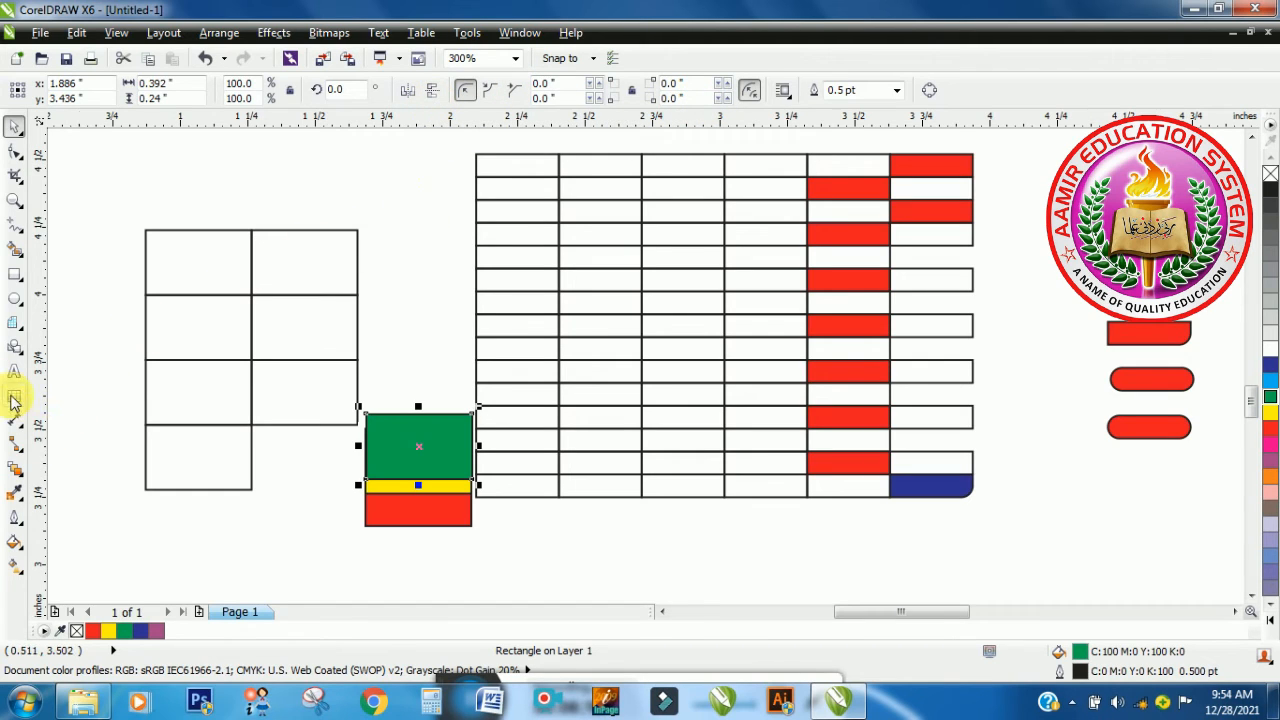
- Draw a symmetrical spiral with 4 revolutions, about 1.6 inches wide, in the empty page area above the grids
click(16, 333)
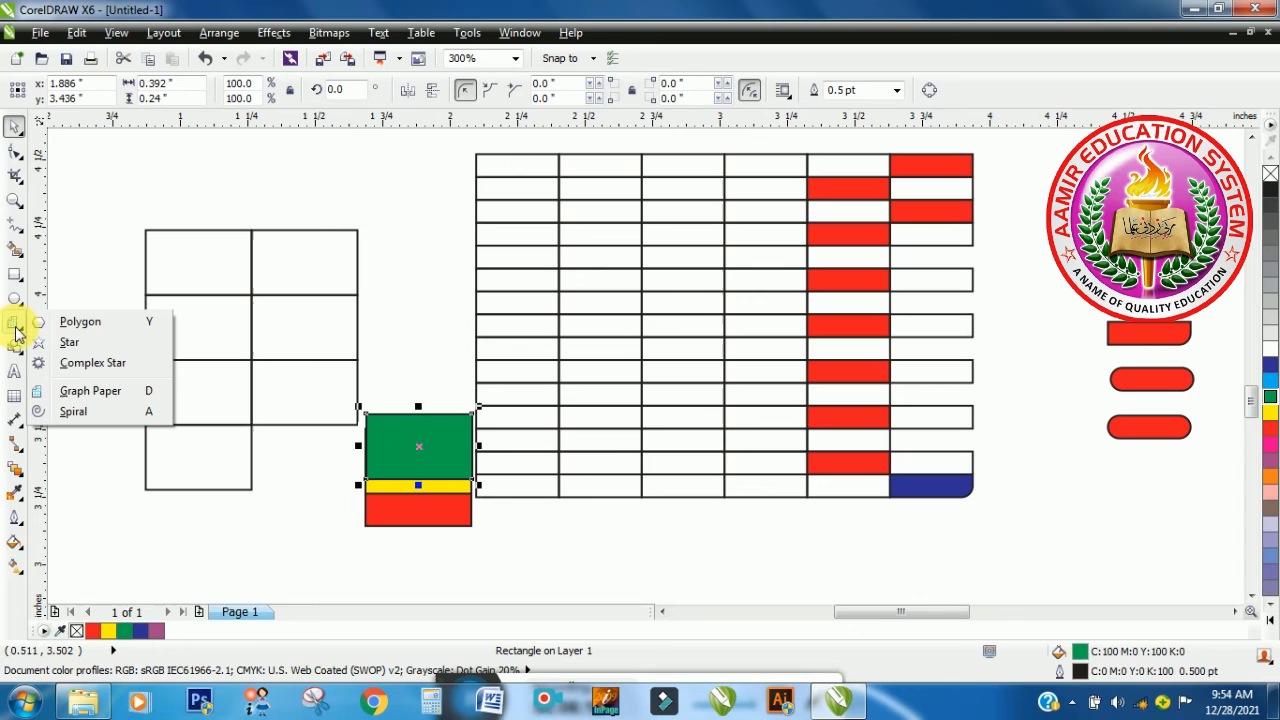
click(68, 411)
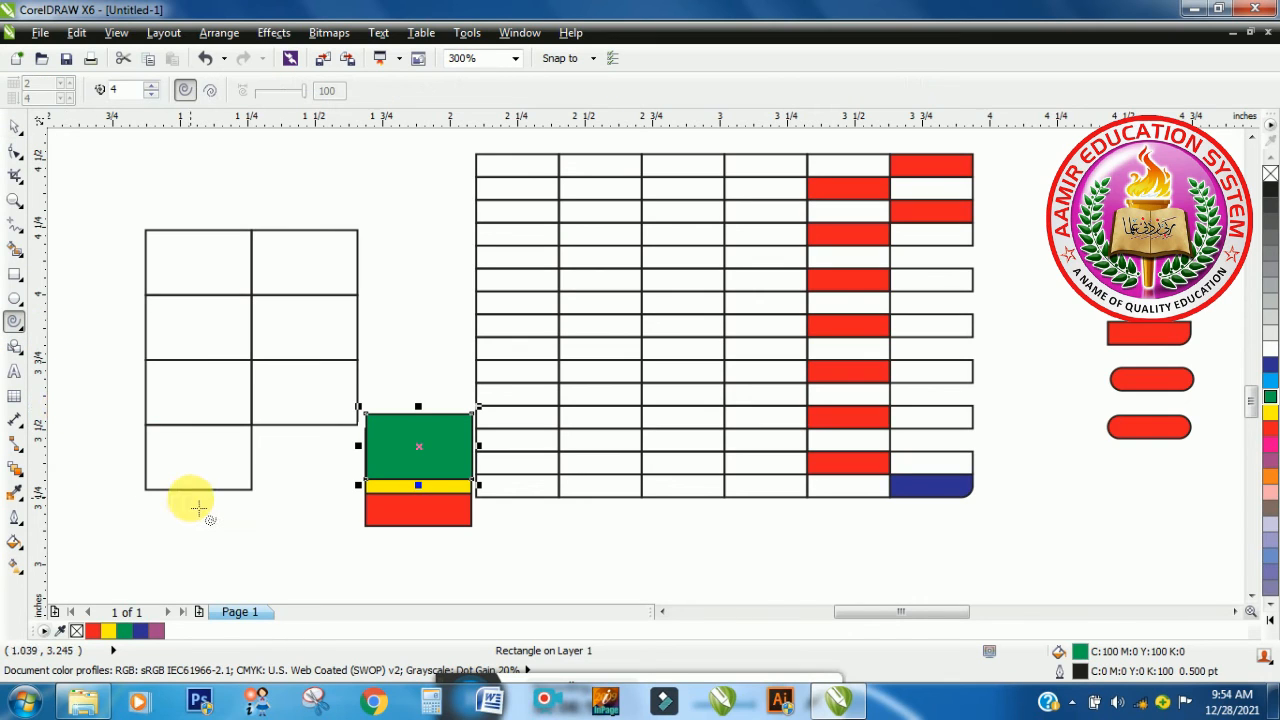
scroll(600, 536, down, 2)
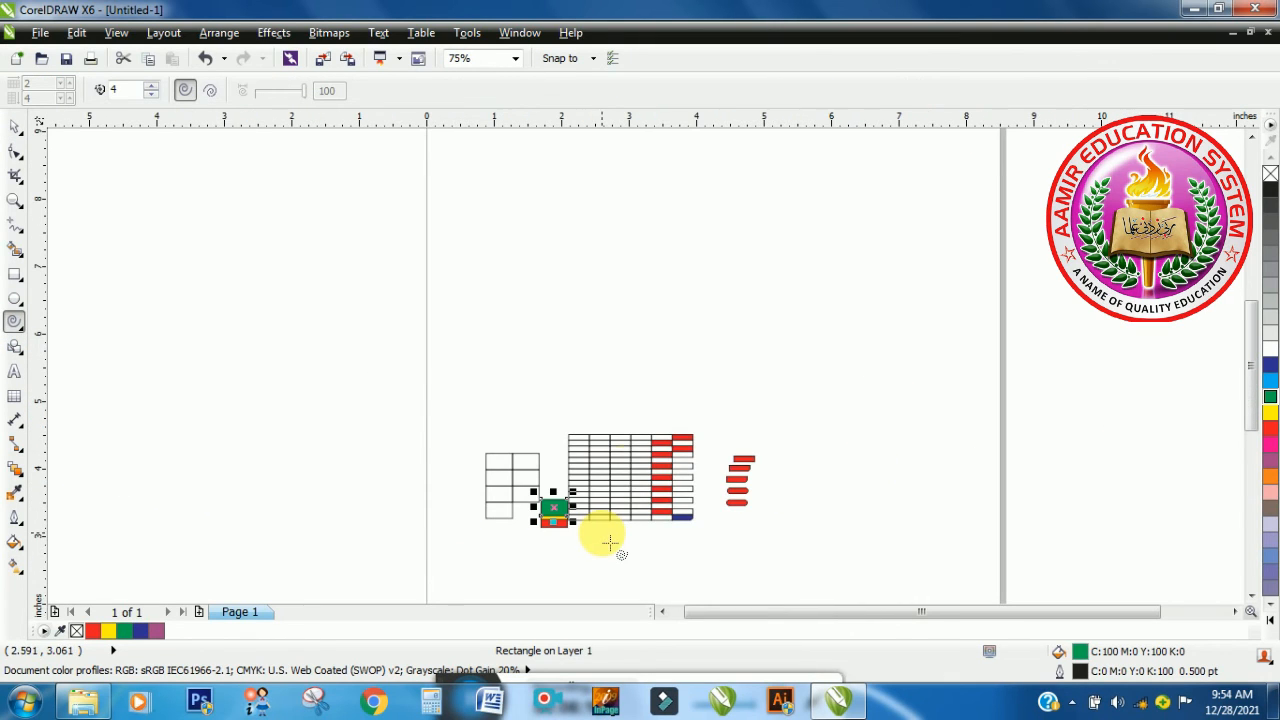
drag(594, 237, 705, 332)
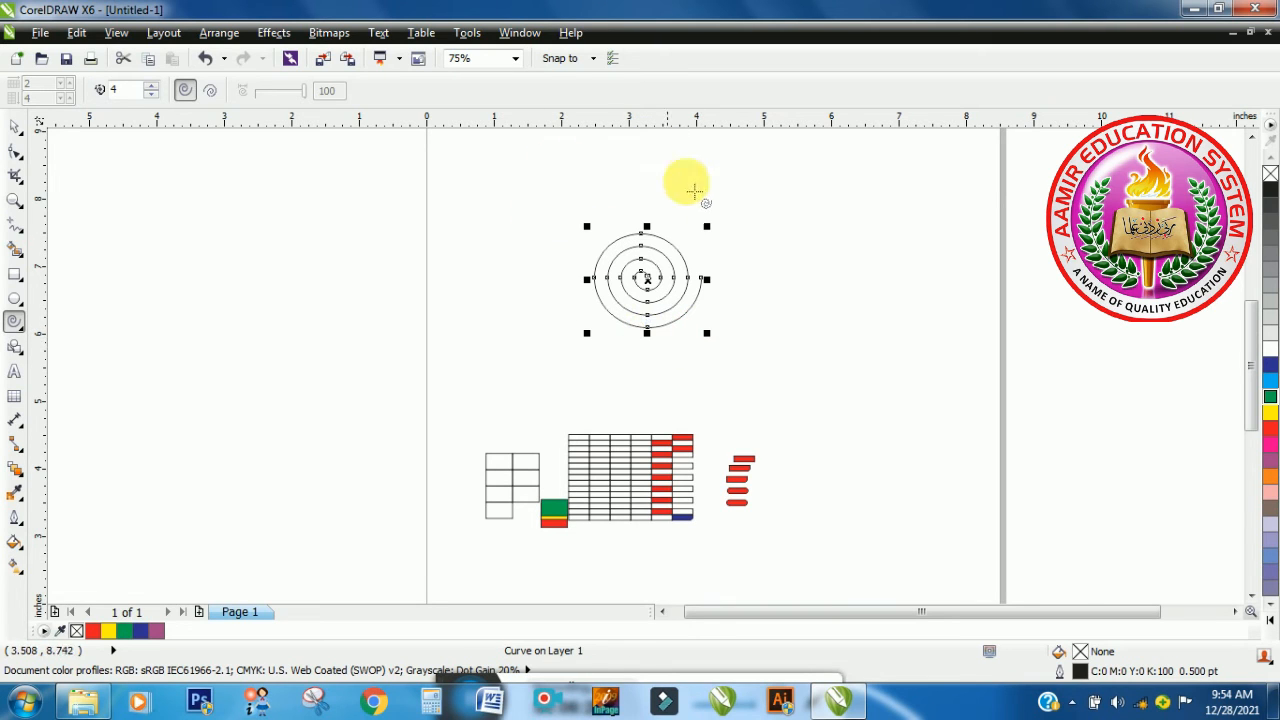
- Use the Shape tool to pull the left nodes of the spiral's three outer turns far to the left, keeping the turns nested
scroll(1252, 380, up, 2)
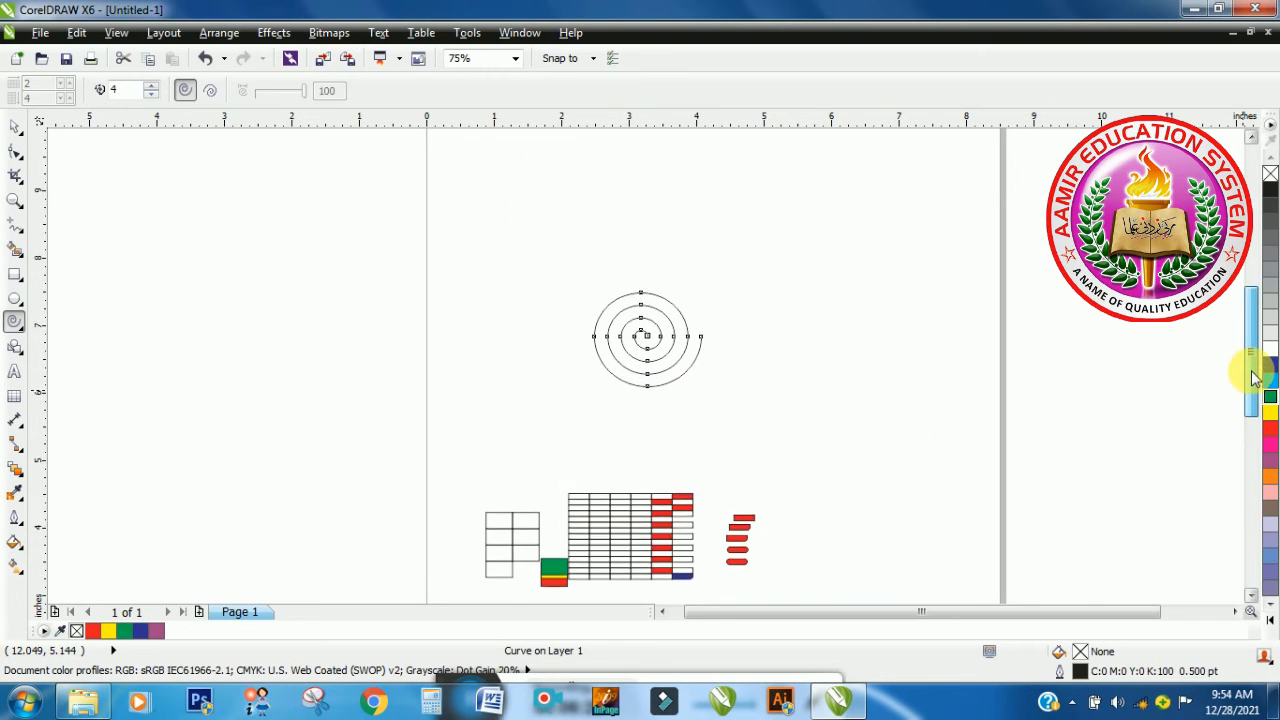
scroll(1251, 343, up, 2)
scroll(1180, 363, up, 2)
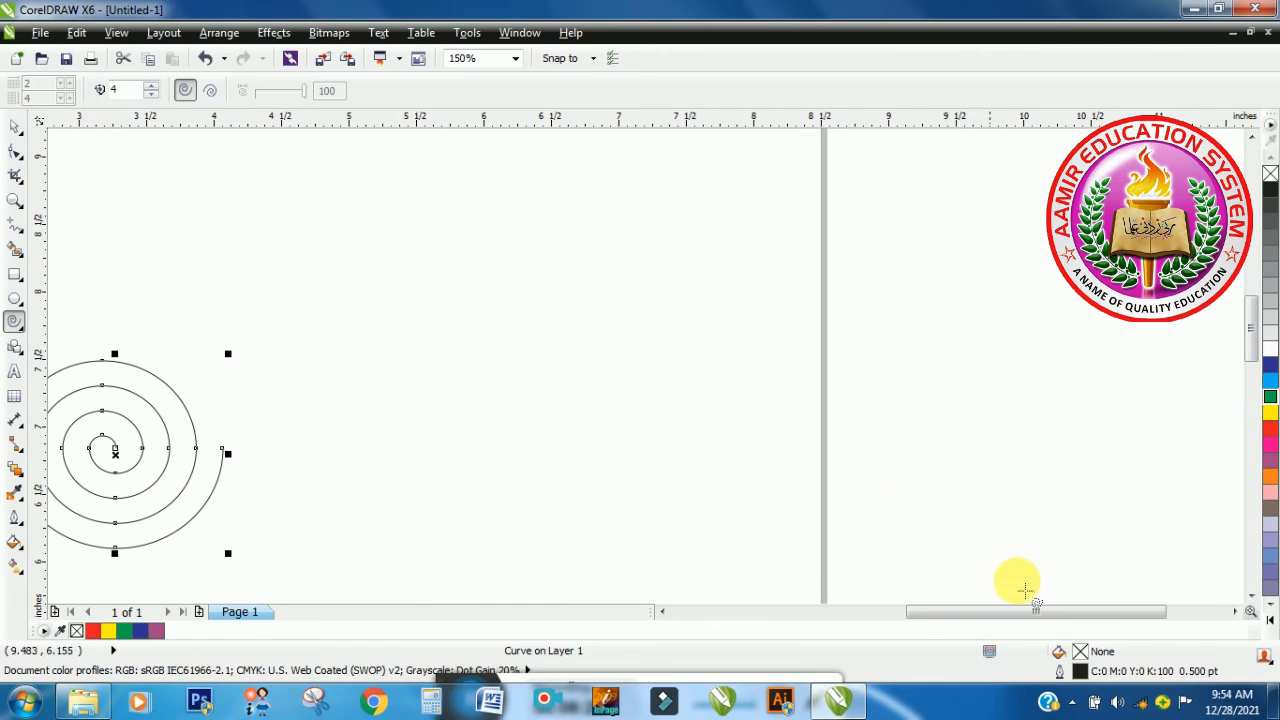
drag(1029, 611, 894, 611)
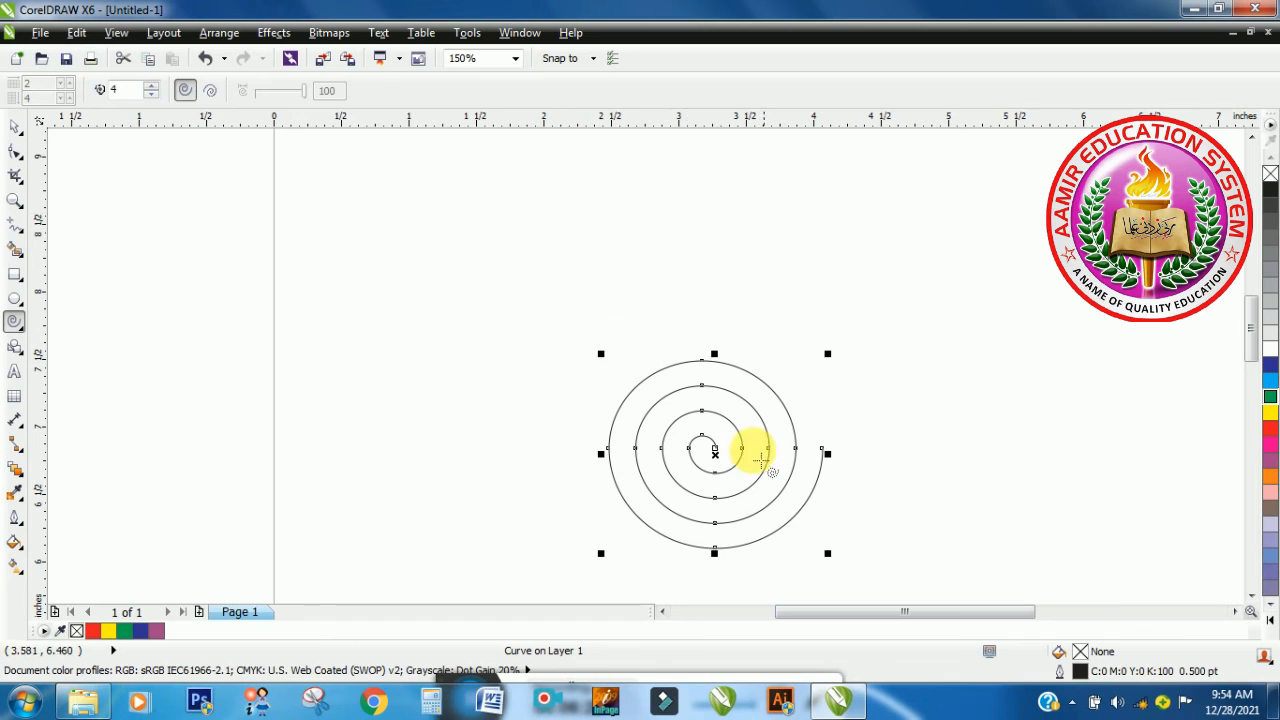
click(15, 152)
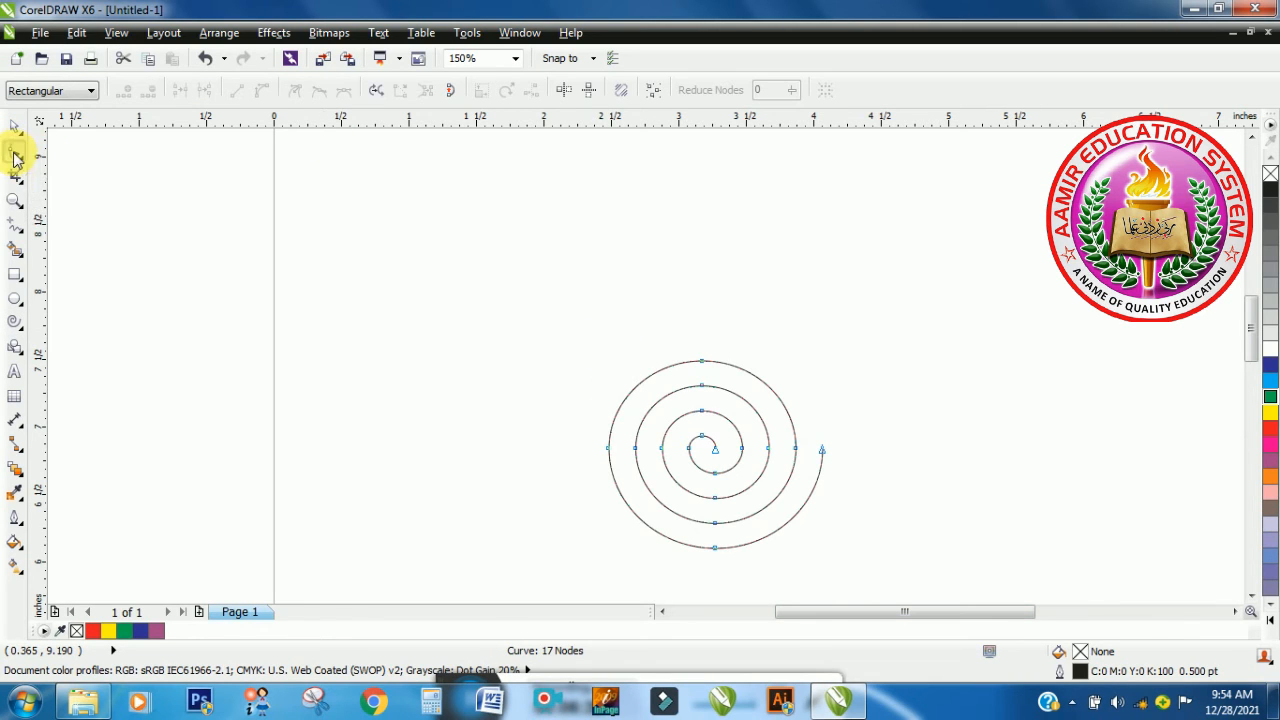
click(22, 158)
click(55, 152)
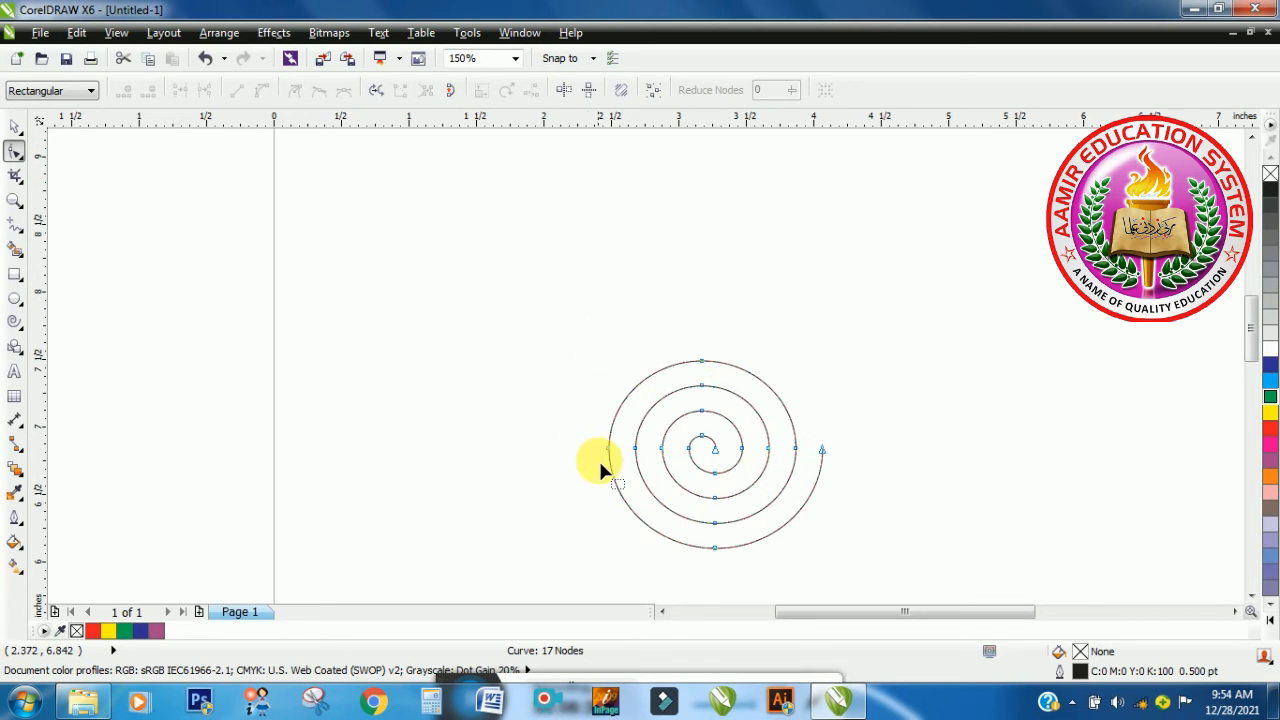
drag(659, 460, 463, 452)
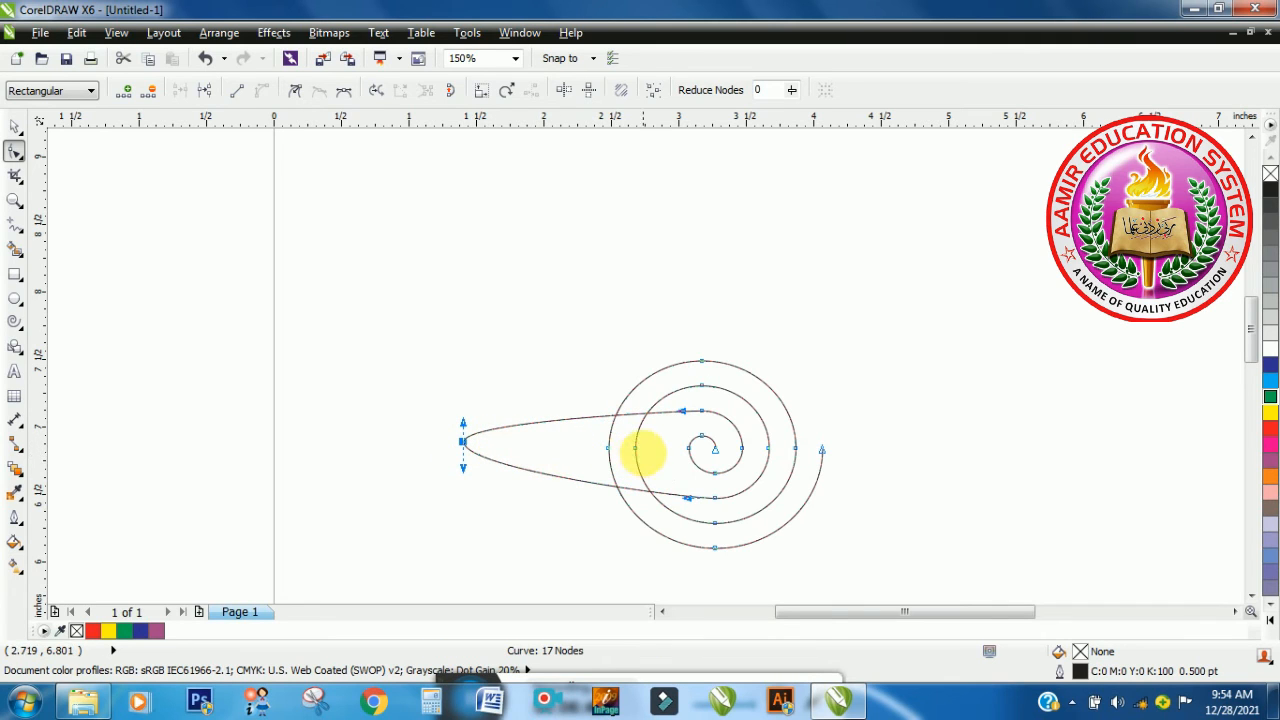
drag(640, 457, 444, 447)
drag(428, 443, 428, 443)
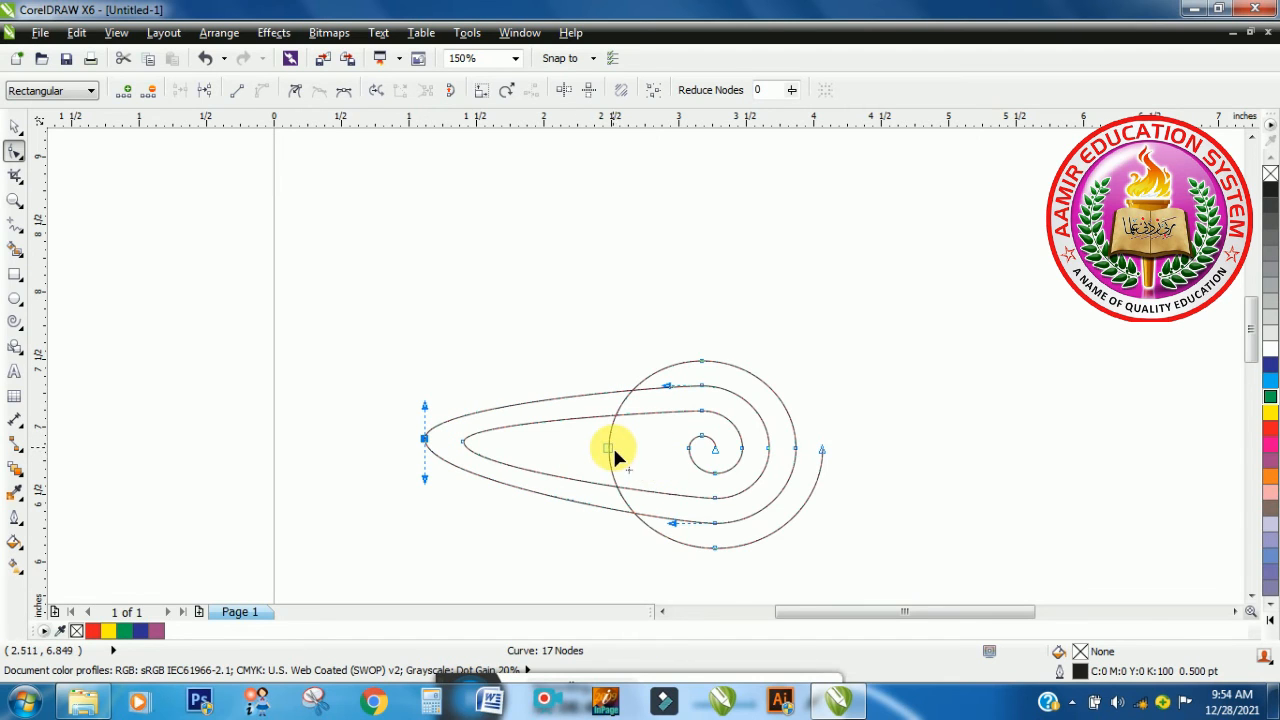
drag(608, 455, 390, 438)
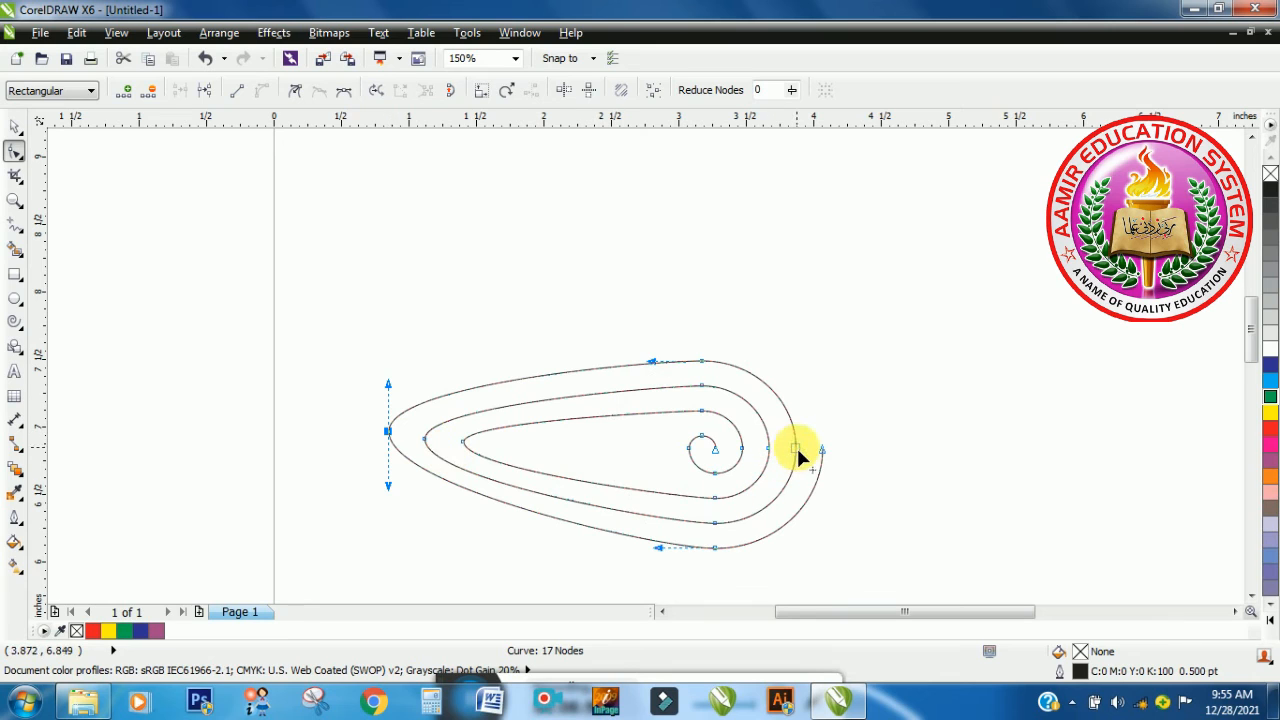
- Pull the right nodes of the spiral's three turns and its outer end node far to the right, keeping the turns nested
drag(822, 452, 1038, 470)
drag(766, 451, 984, 461)
drag(745, 452, 935, 466)
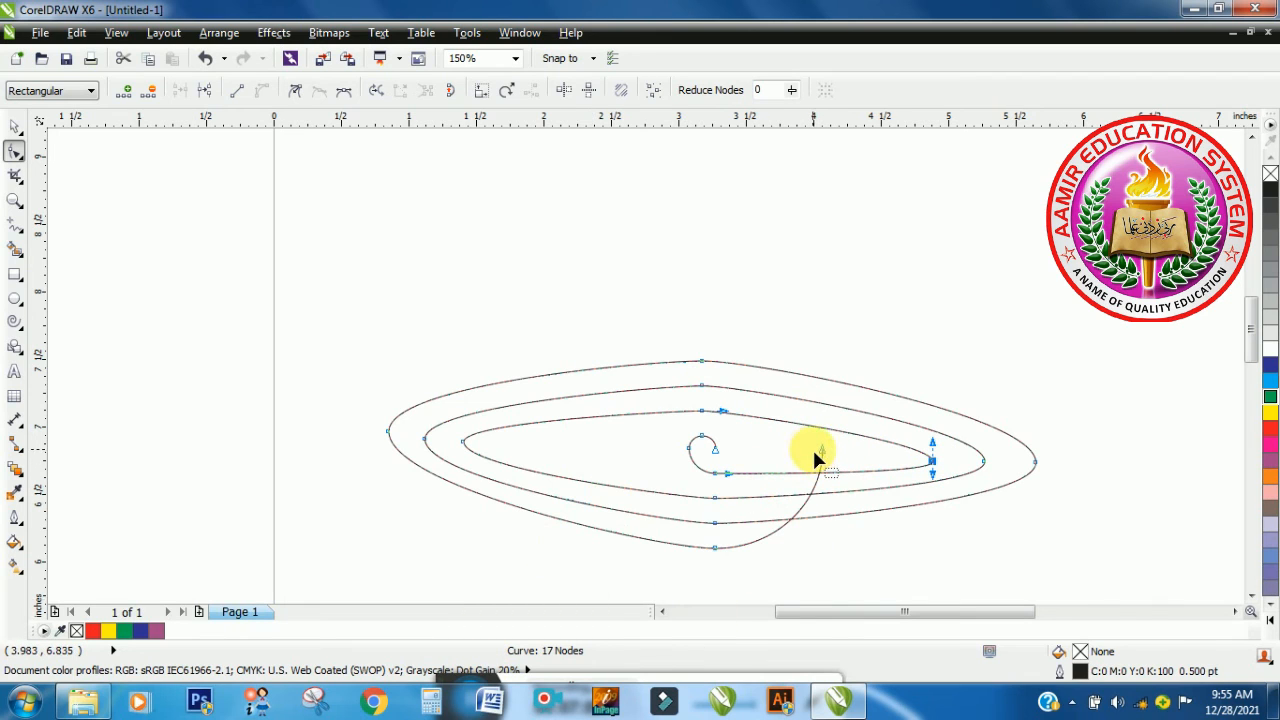
drag(821, 449, 1017, 490)
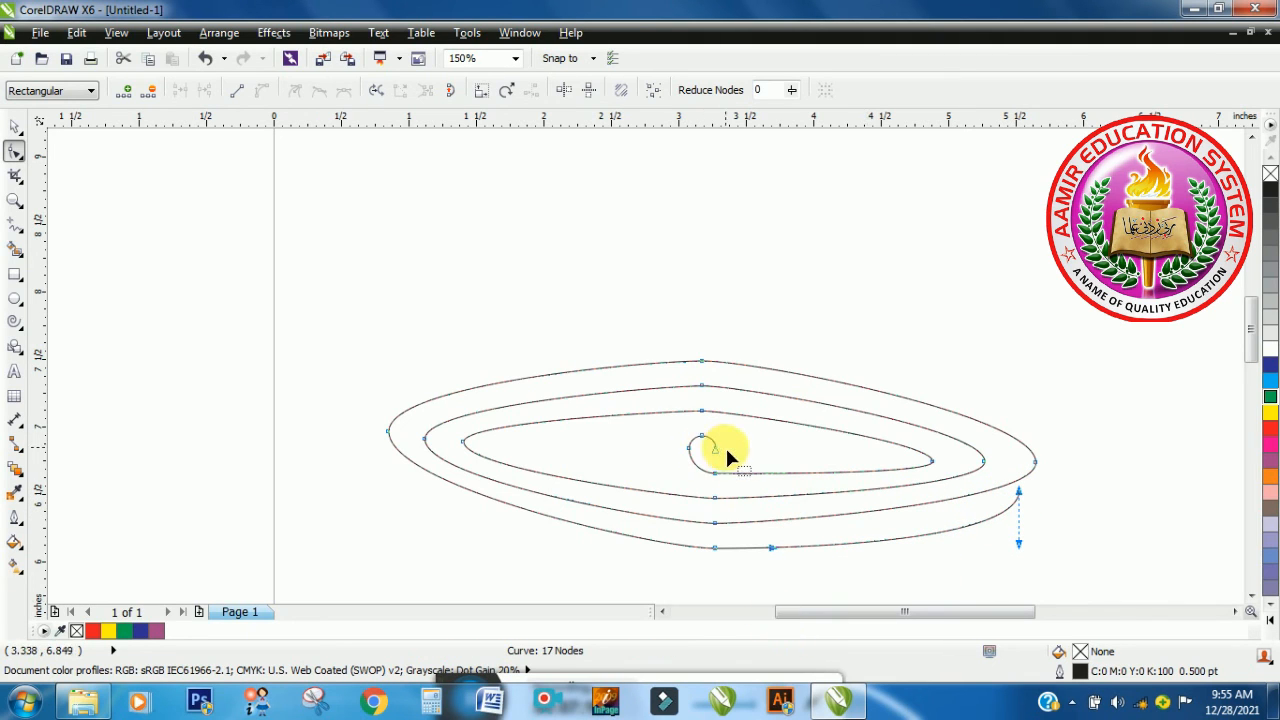
- Pull the spiral's inner end node and innermost left node to the left, and colour the spiral's outline green
drag(716, 446, 562, 447)
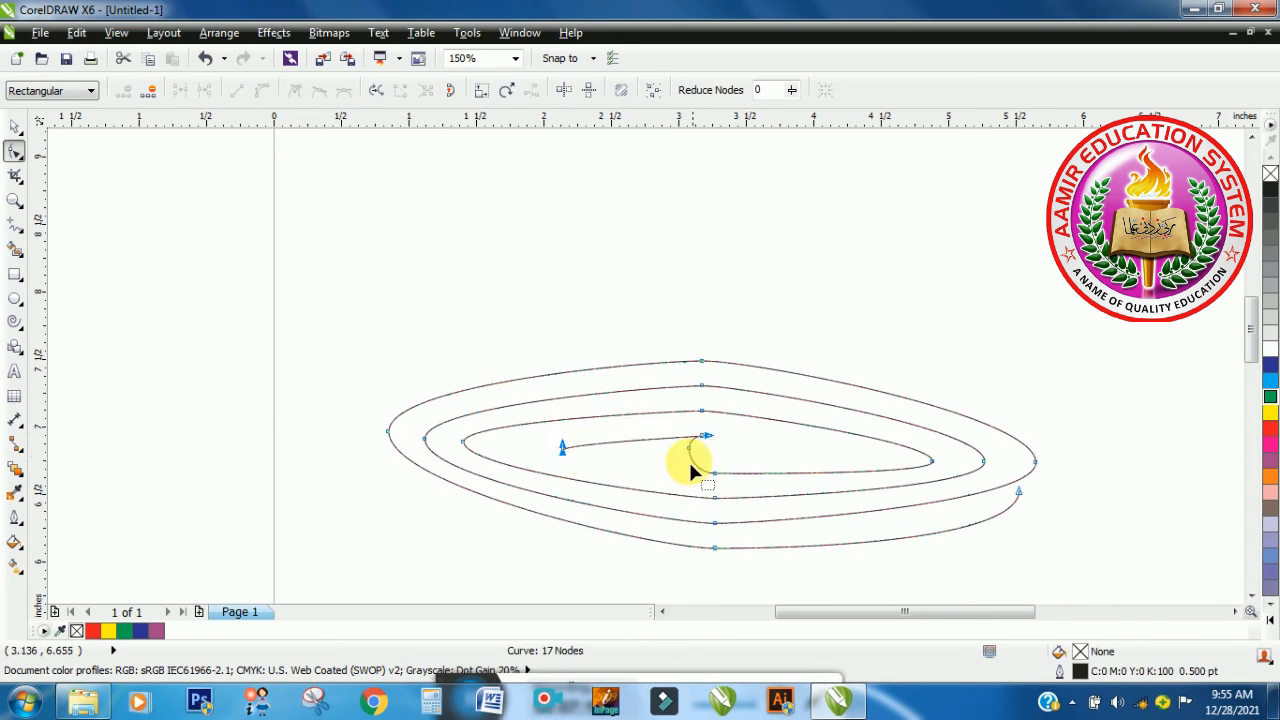
drag(688, 447, 557, 455)
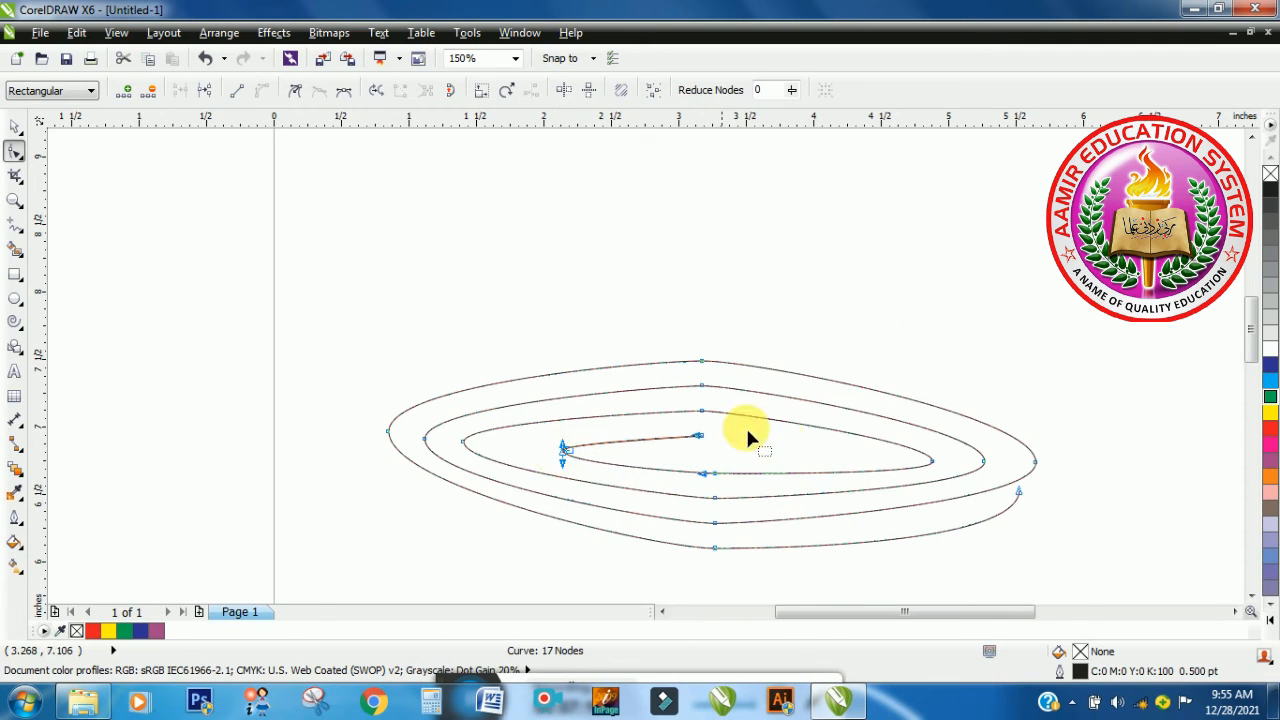
right_click(1271, 396)
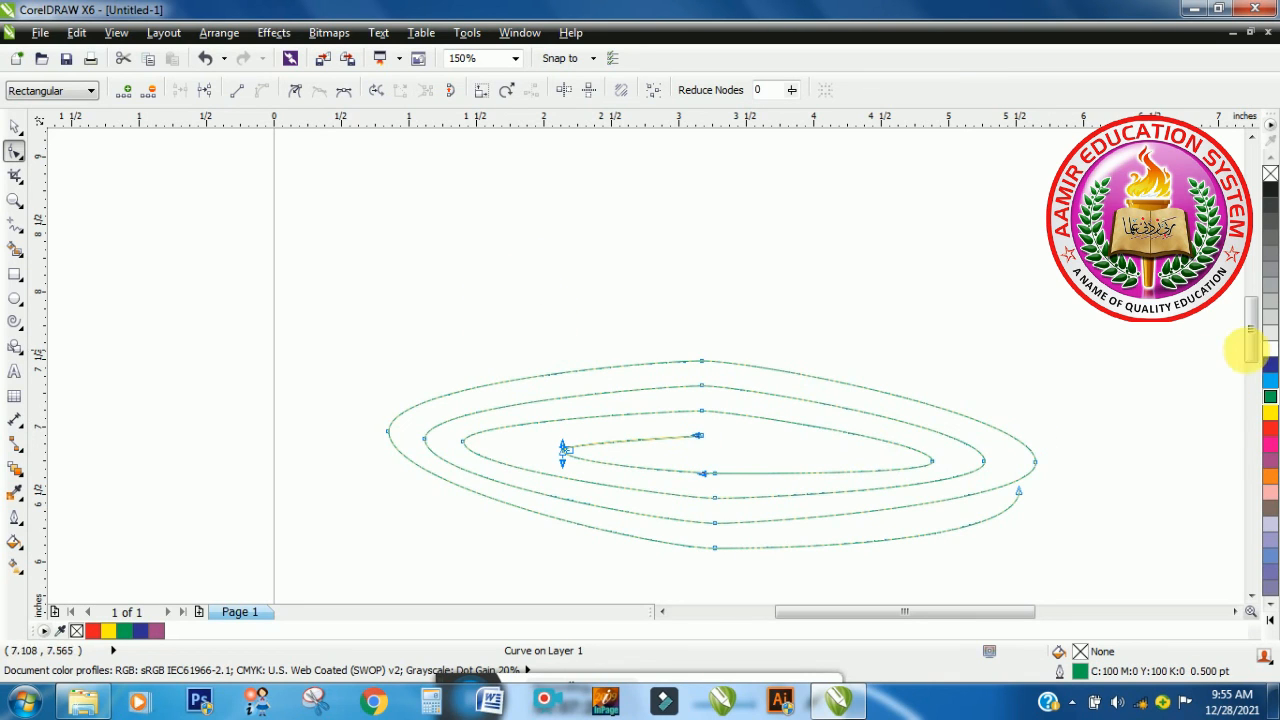
drag(1258, 343, 1249, 406)
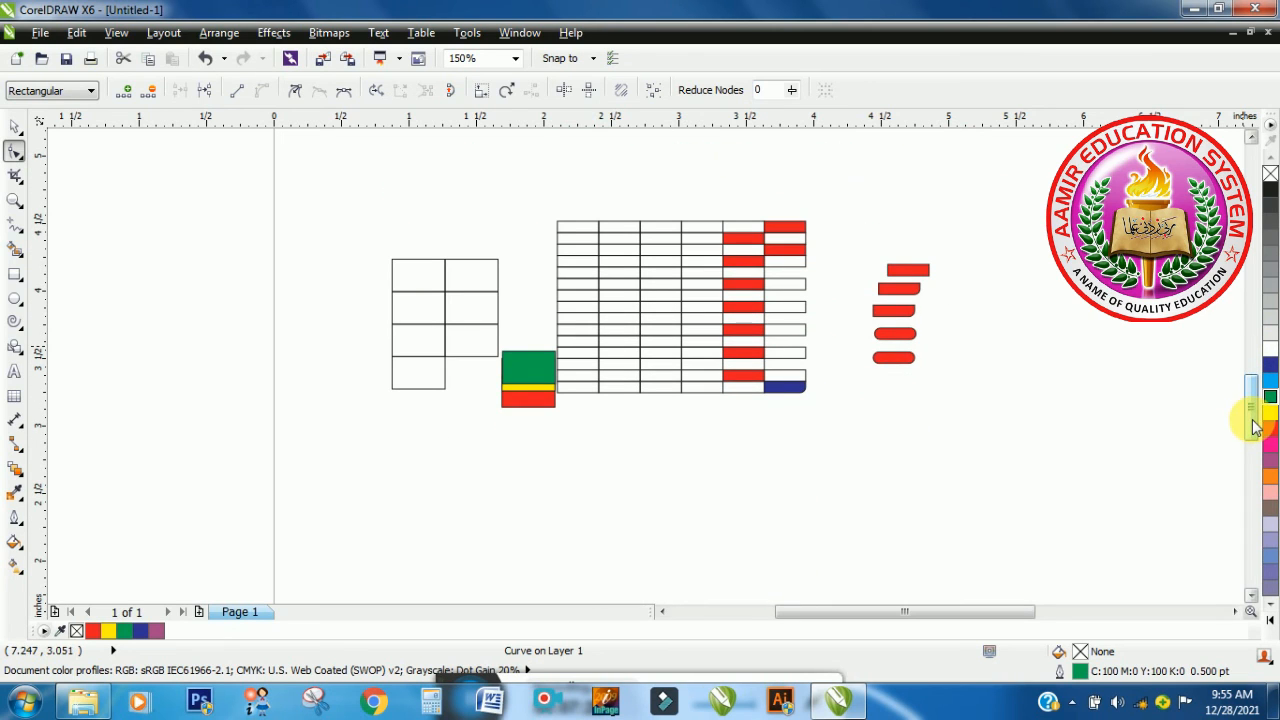